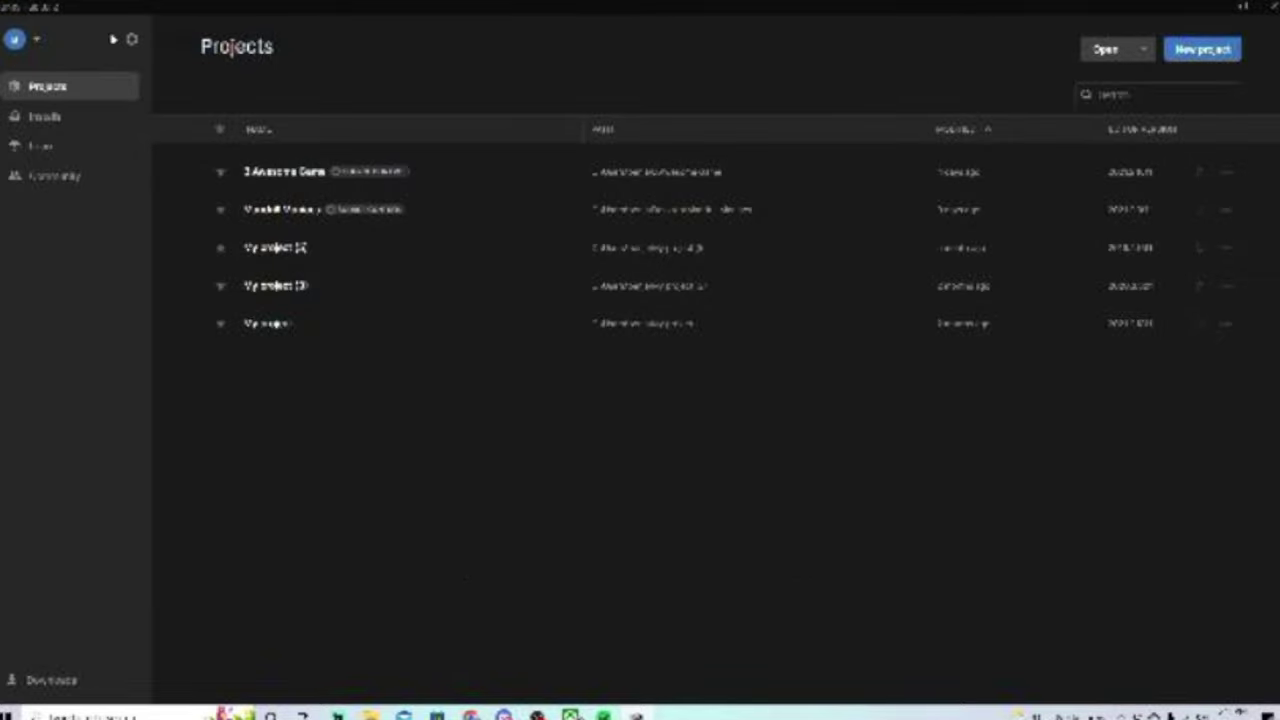
Review the Unity Editor versions available to install and check the downloads list
{"action": "left_click", "coordinate": [42, 118]}
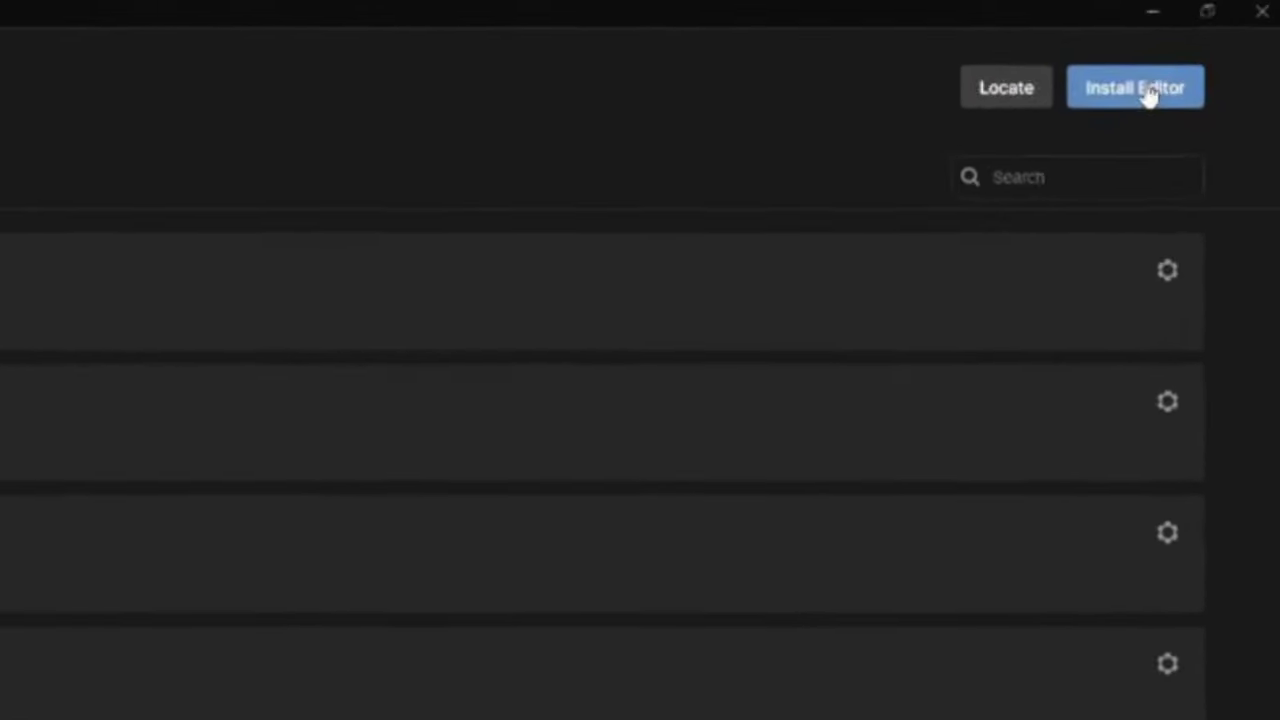
{"action": "left_click", "coordinate": [1148, 94]}
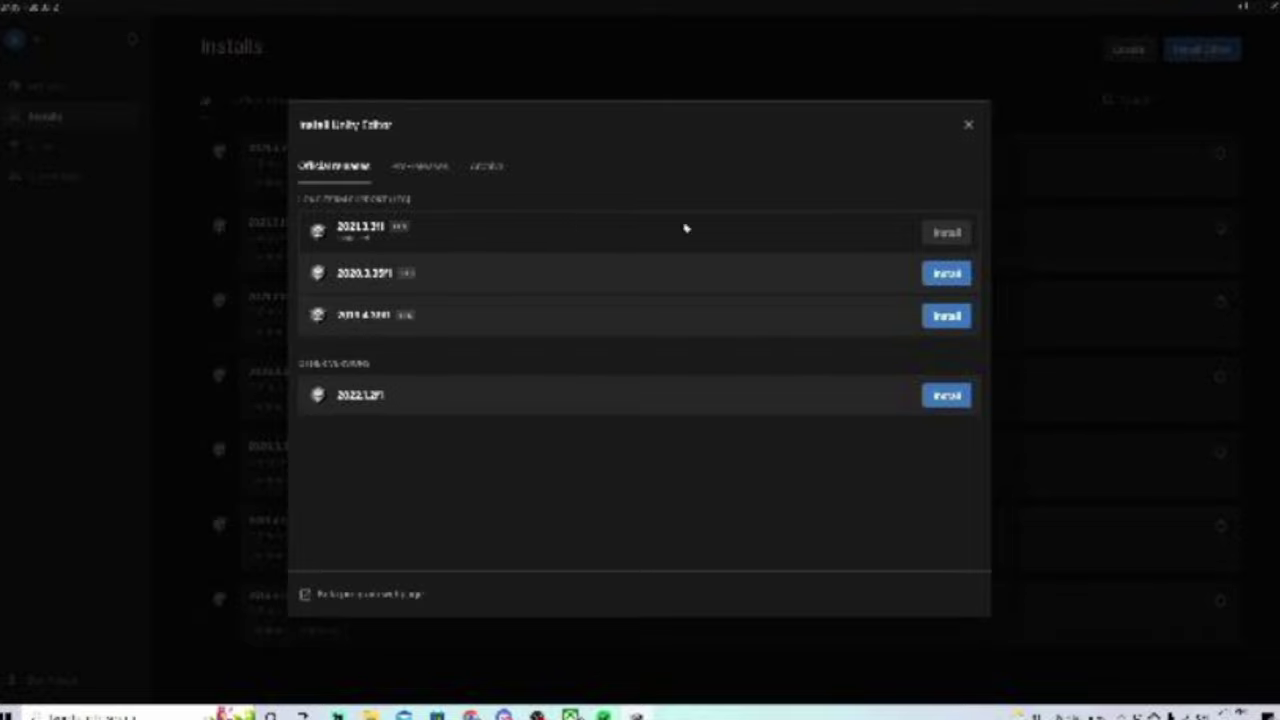
{"action": "left_click", "coordinate": [930, 233]}
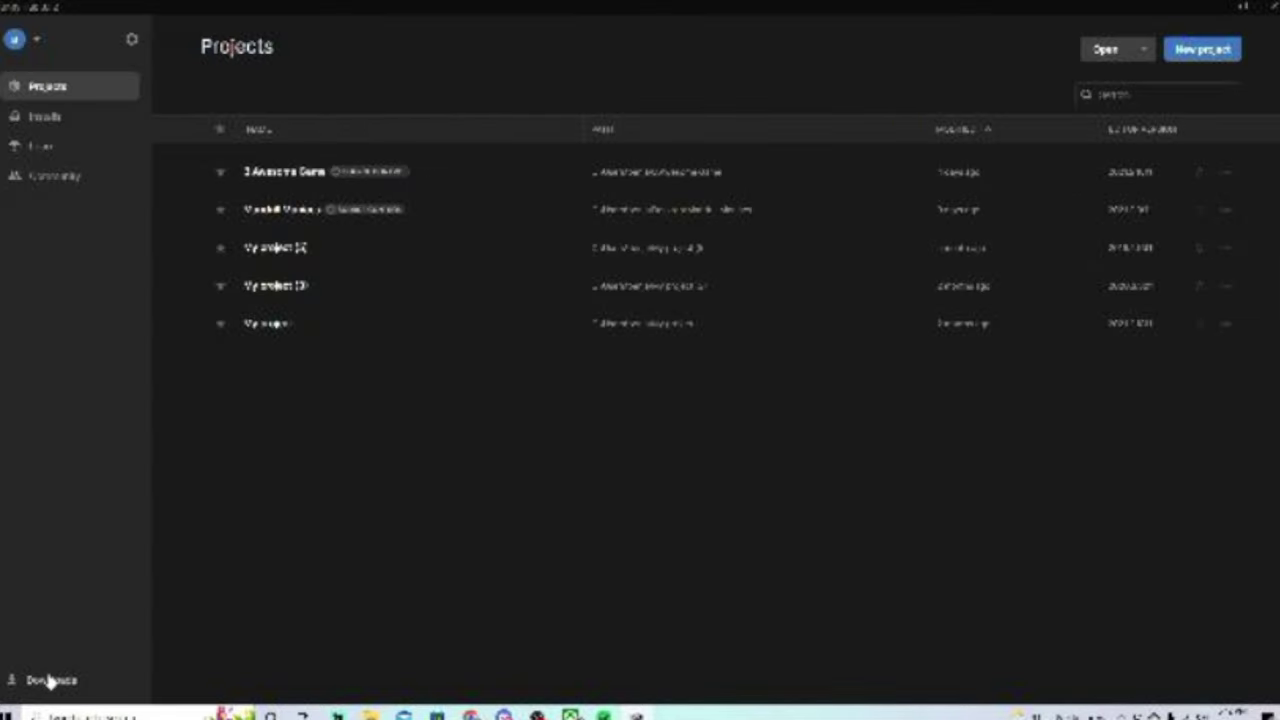
{"action": "left_click", "coordinate": [55, 680]}
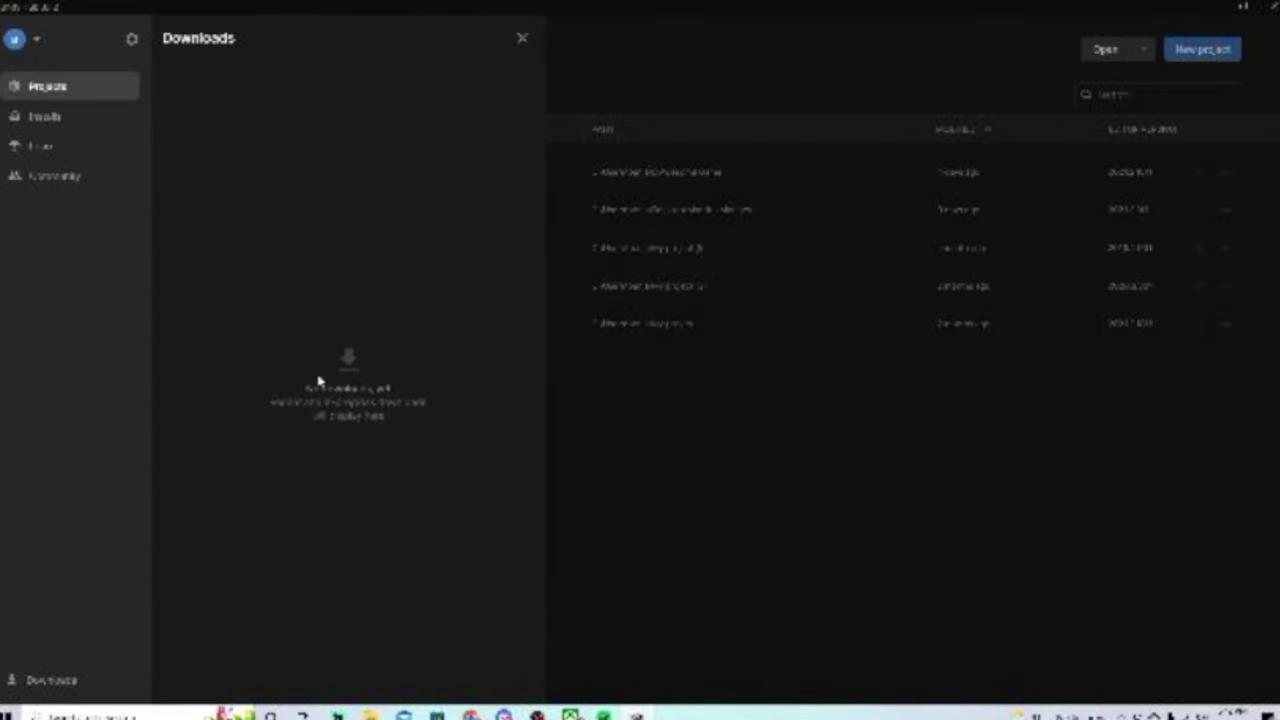
{"action": "left_click", "coordinate": [522, 38]}
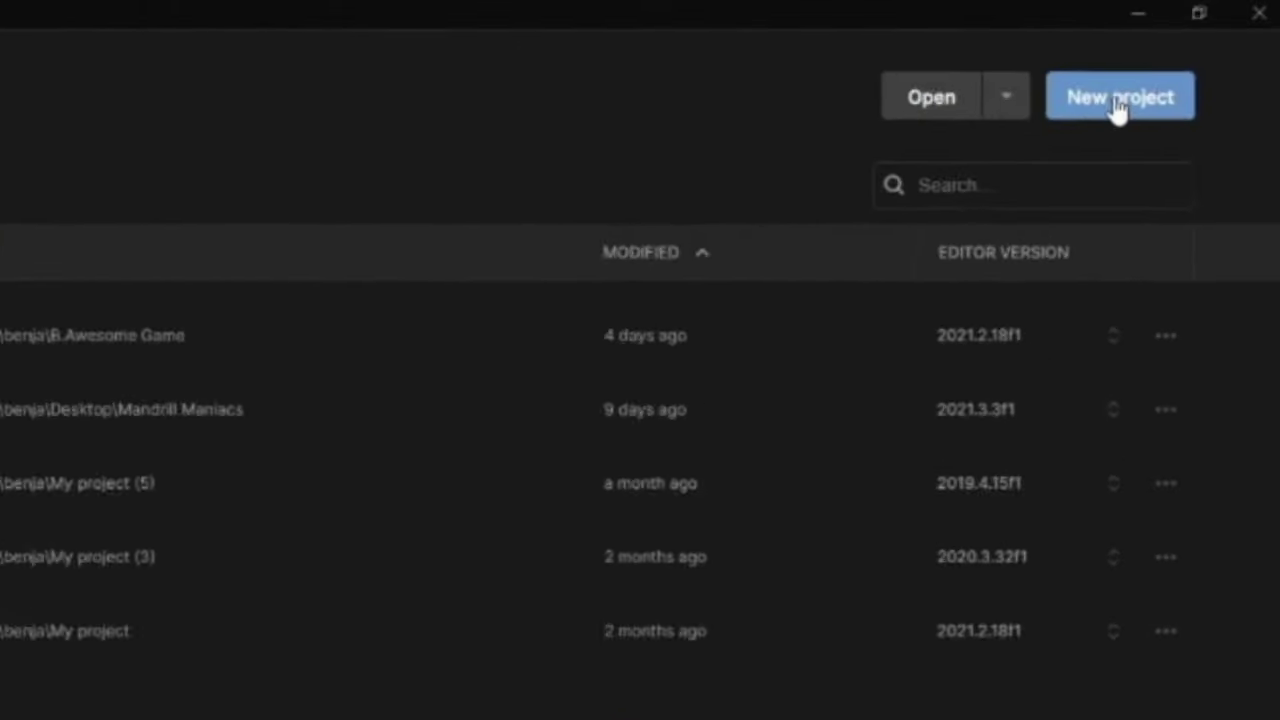
Create a 3D project named Tutorial Game with editor version 2021.3.3f1
{"action": "left_click", "coordinate": [1031, 143]}
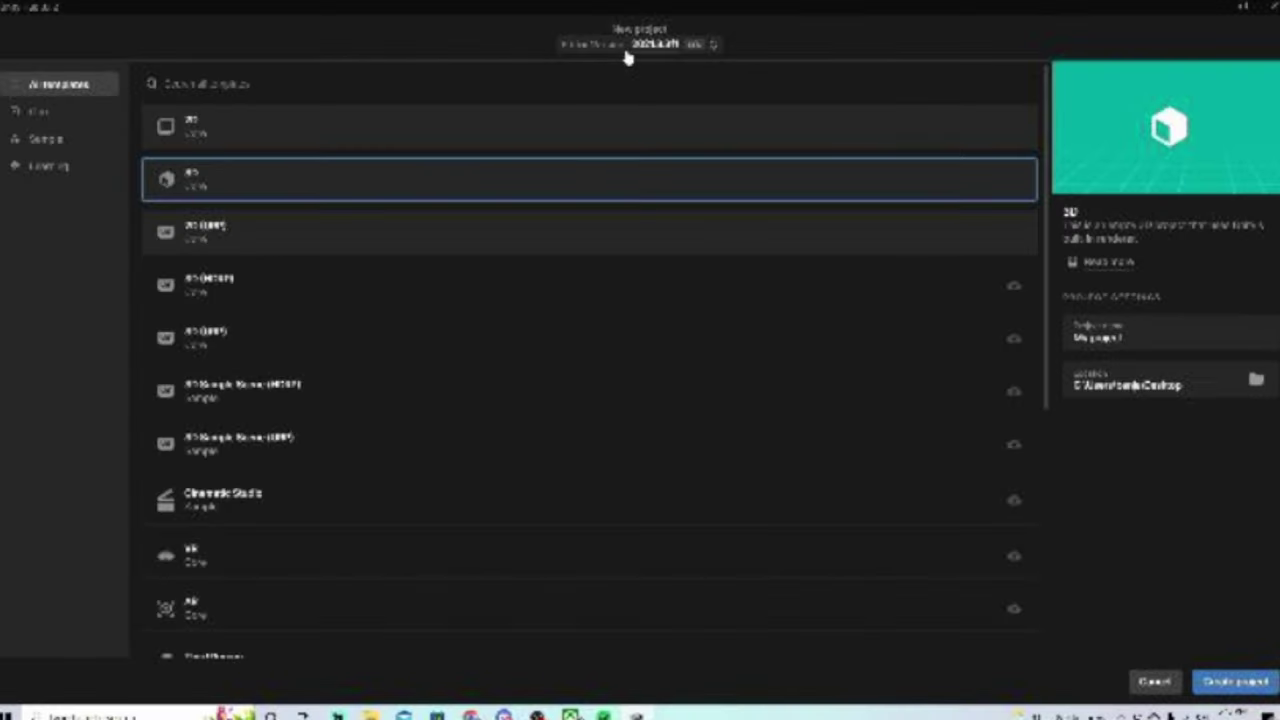
{"action": "left_click", "coordinate": [627, 55]}
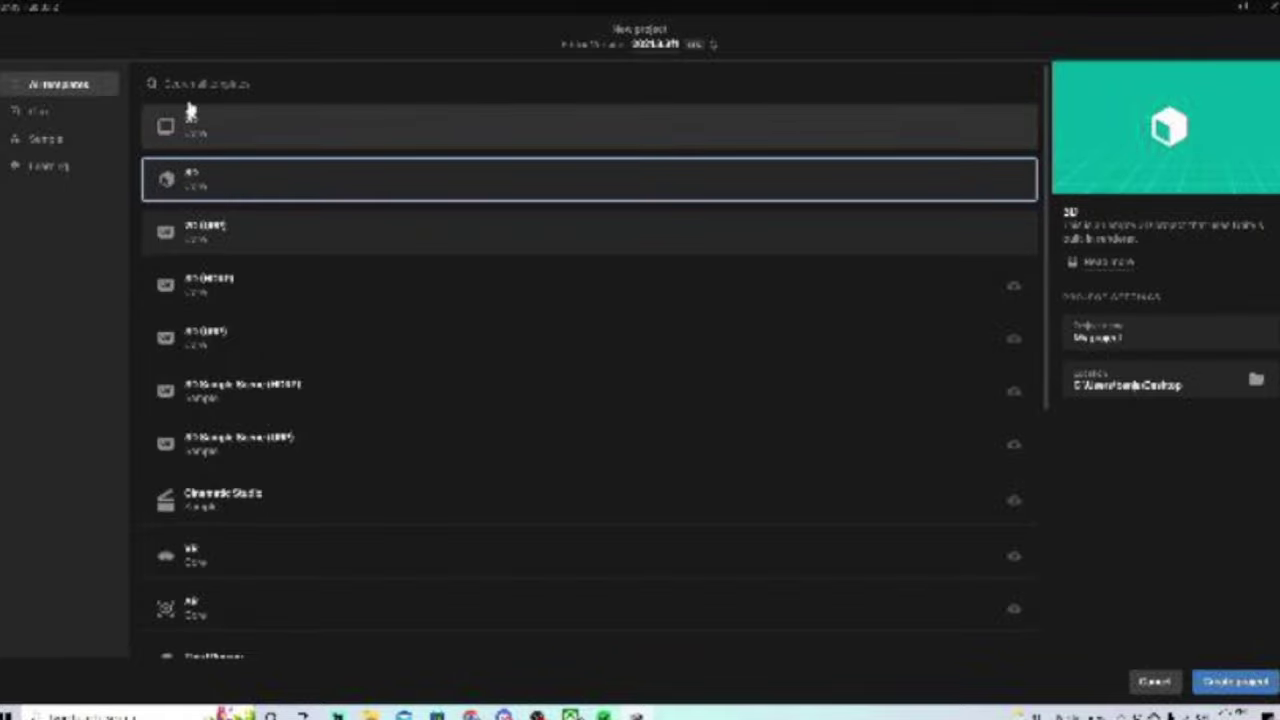
{"action": "key", "text": "Tab"}
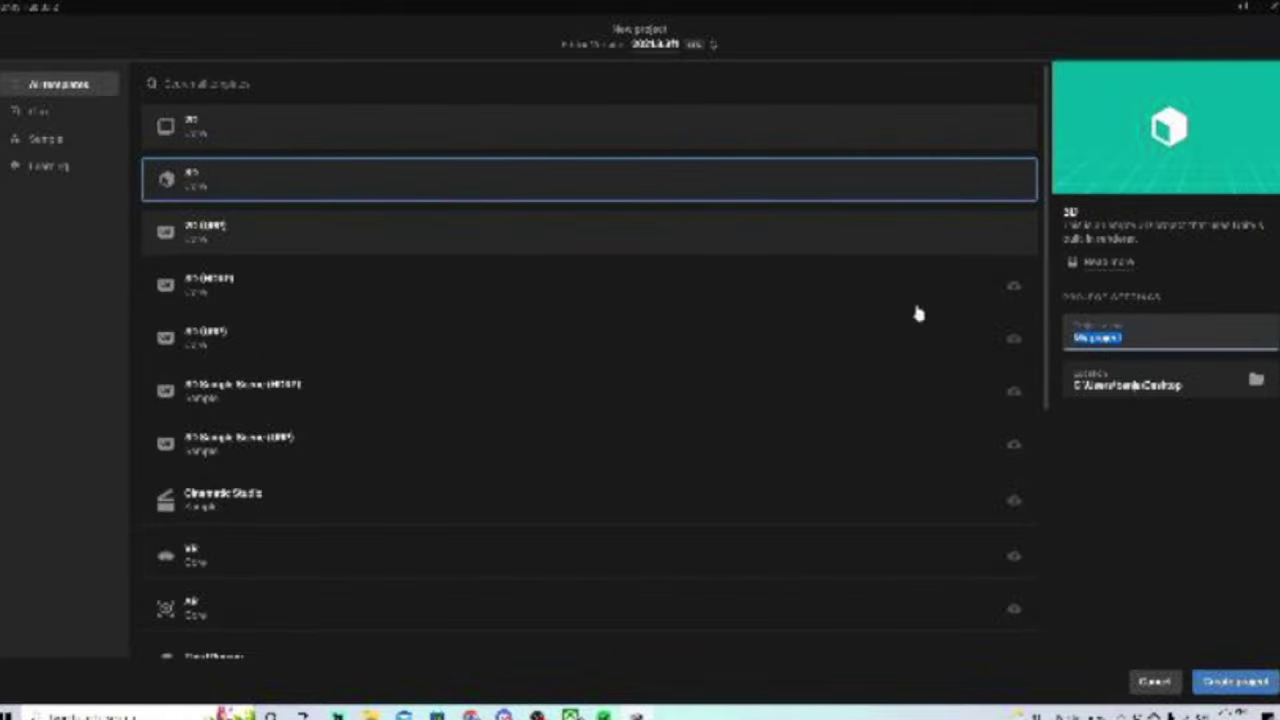
{"action": "key", "text": "BackSpace"}
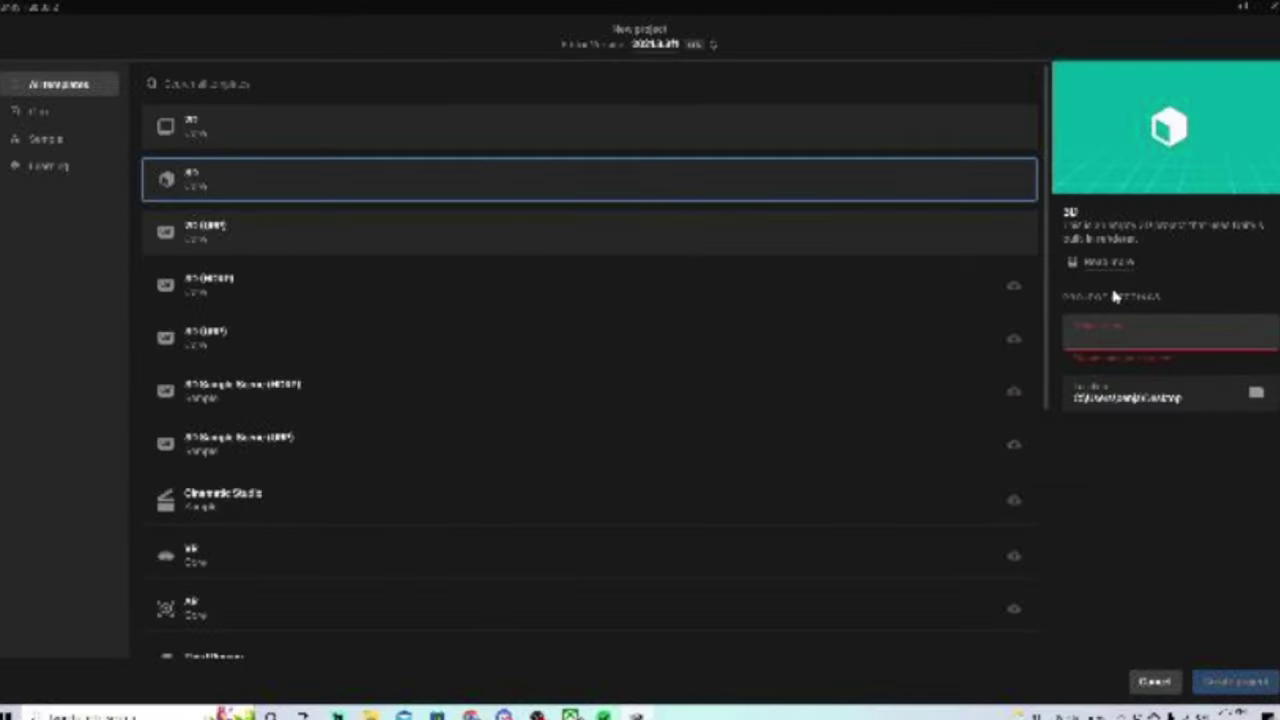
{"action": "type", "text": "Tutorial Game"}
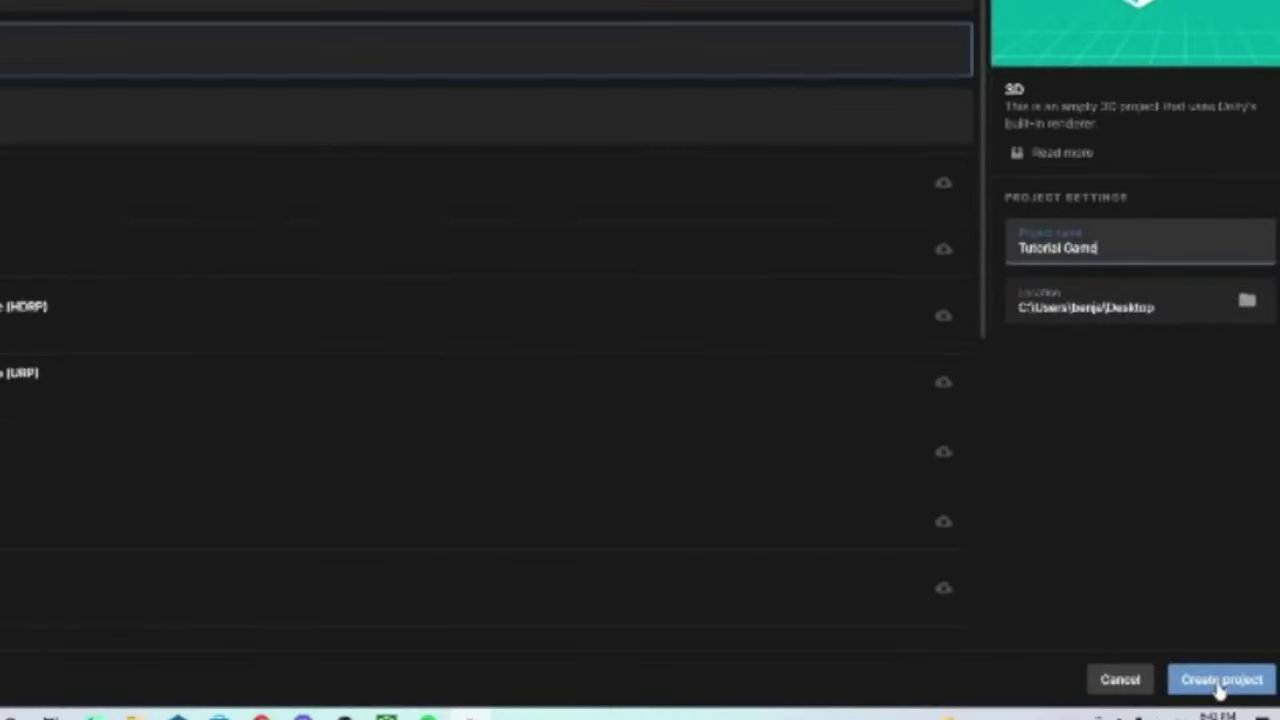
{"action": "left_click", "coordinate": [1186, 688]}
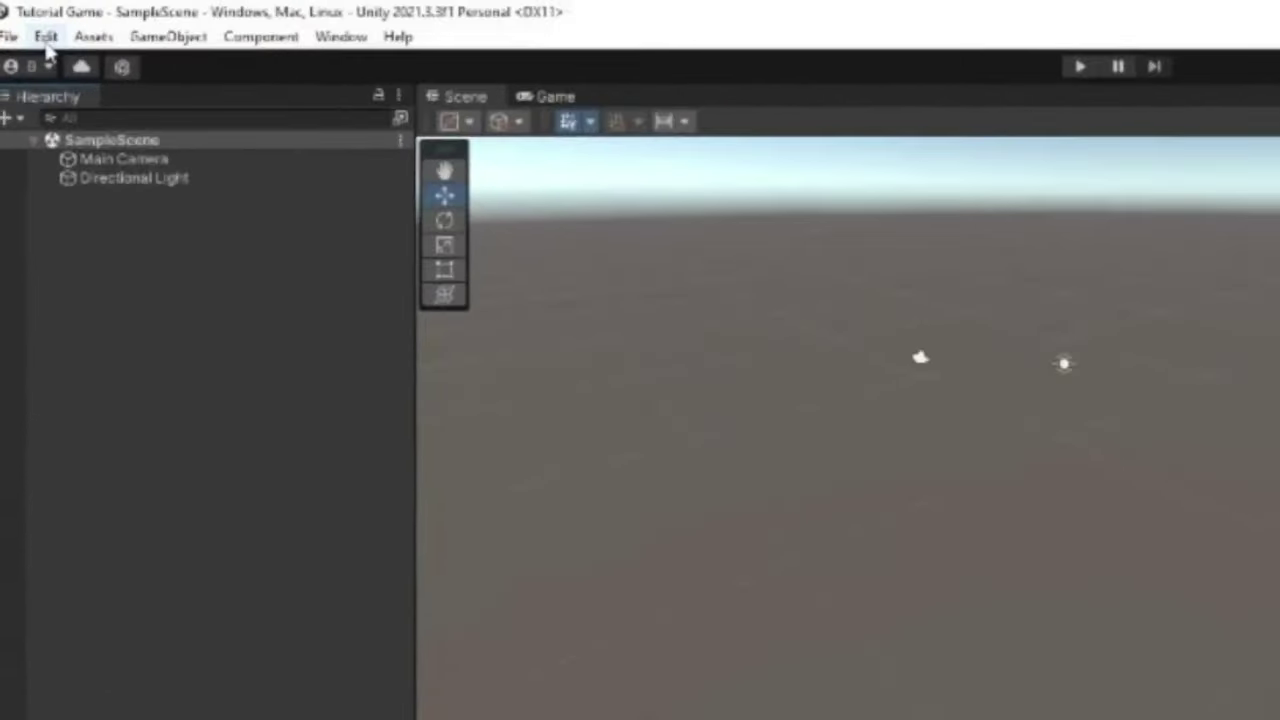
Install XR Plug-in Management in the project settings, enable the OpenXR provider for desktop and accept enabling the new input backends
{"action": "left_click", "coordinate": [46, 38]}
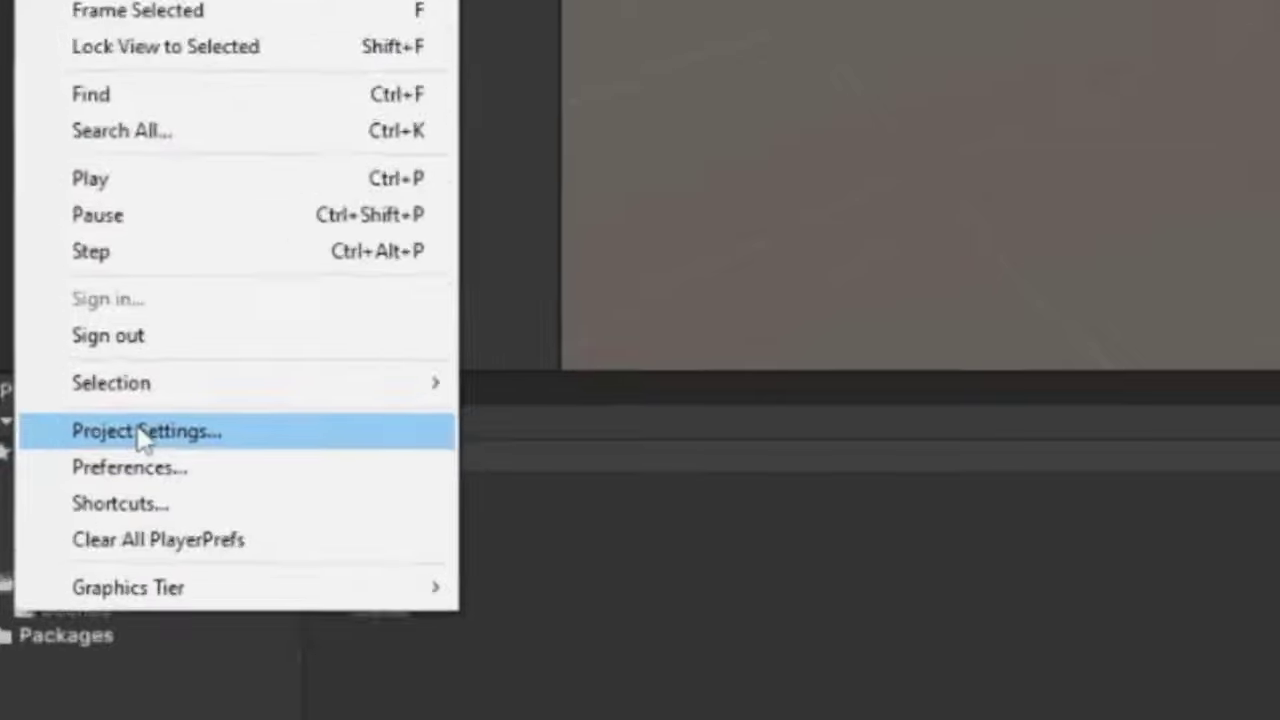
{"action": "left_click", "coordinate": [62, 451]}
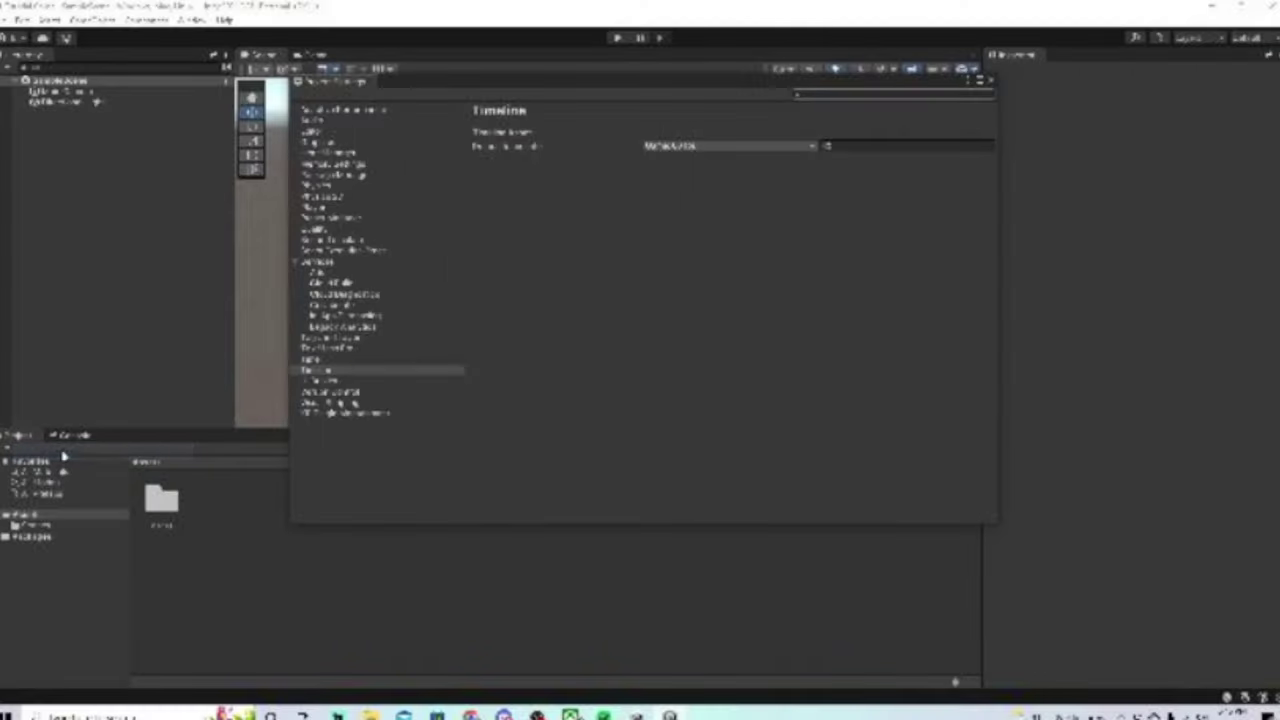
{"action": "left_click", "coordinate": [775, 131]}
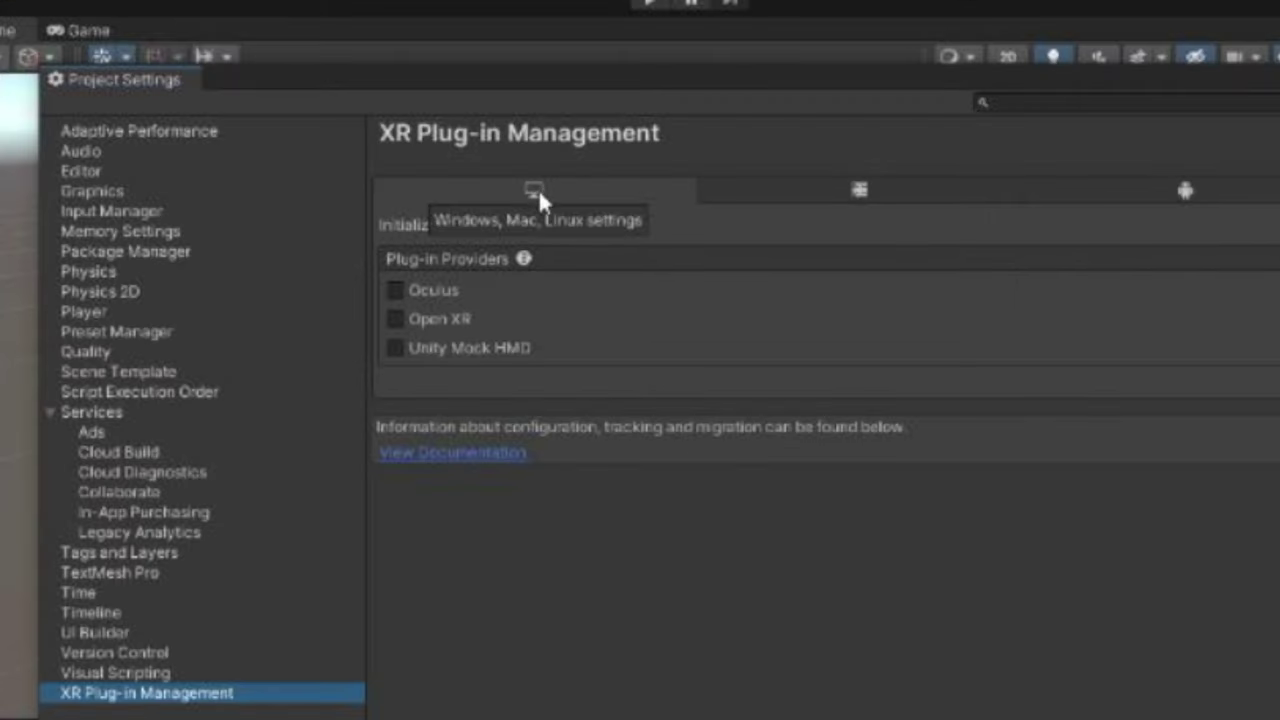
{"action": "left_click", "coordinate": [389, 329]}
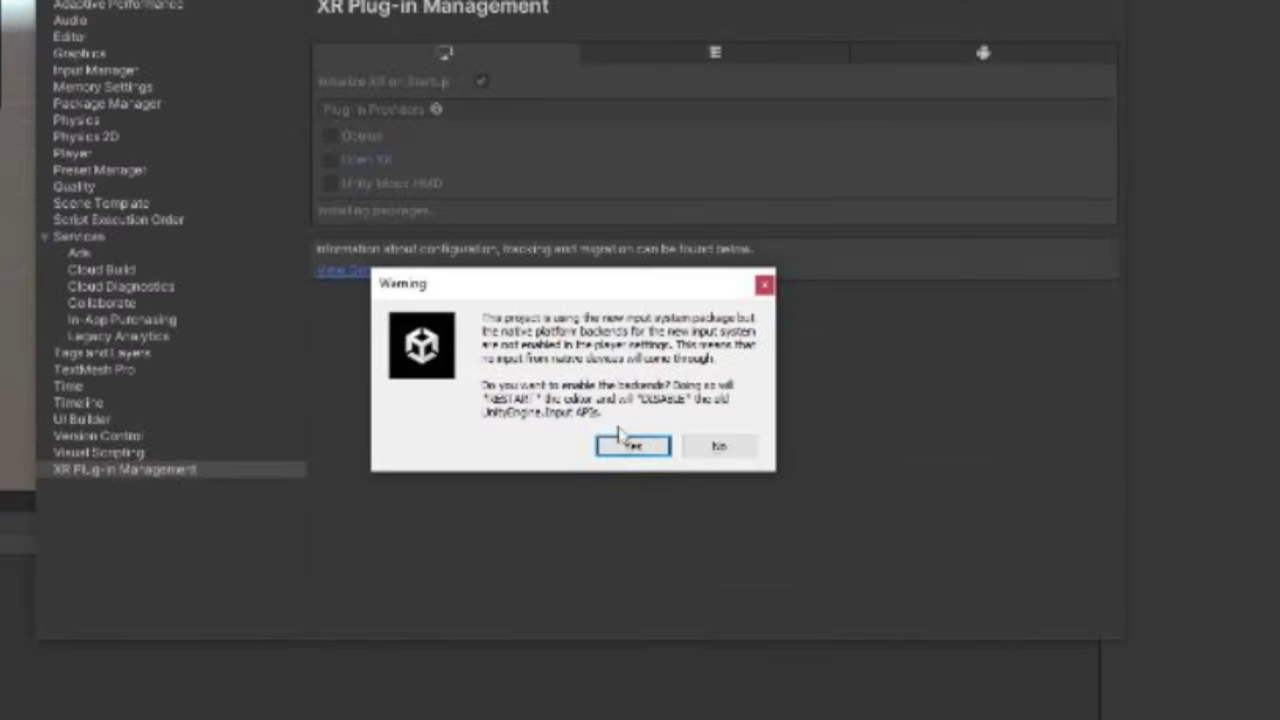
{"action": "left_click", "coordinate": [630, 447]}
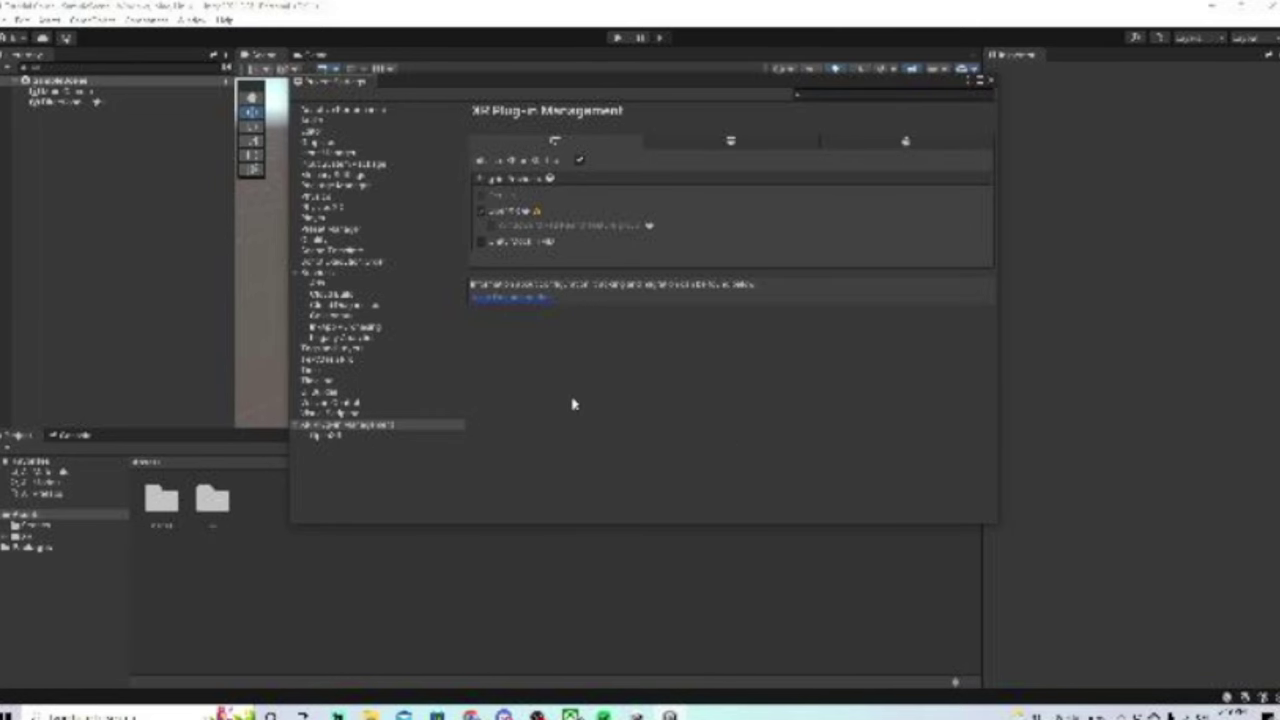
Resolve the OpenXR validation issue by adding the Valve Index and Oculus Touch controller profiles for desktop, and save the scene
{"action": "left_click", "coordinate": [536, 211]}
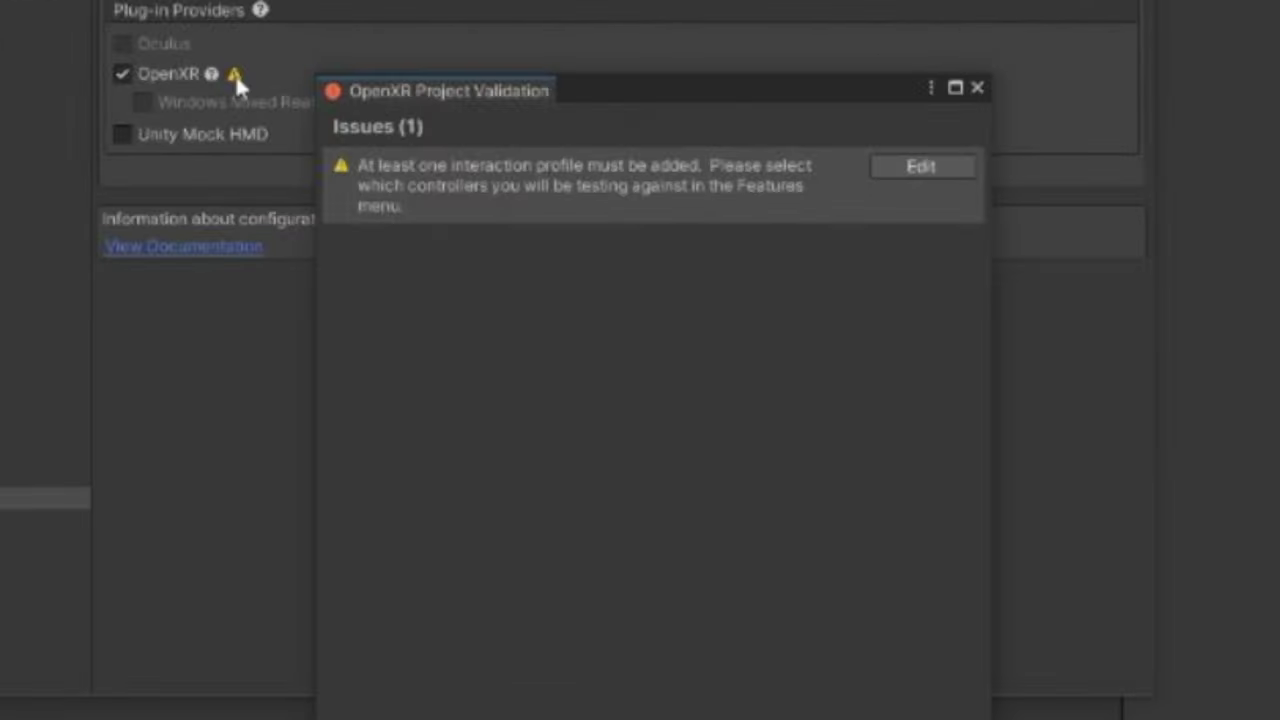
{"action": "left_click", "coordinate": [930, 168]}
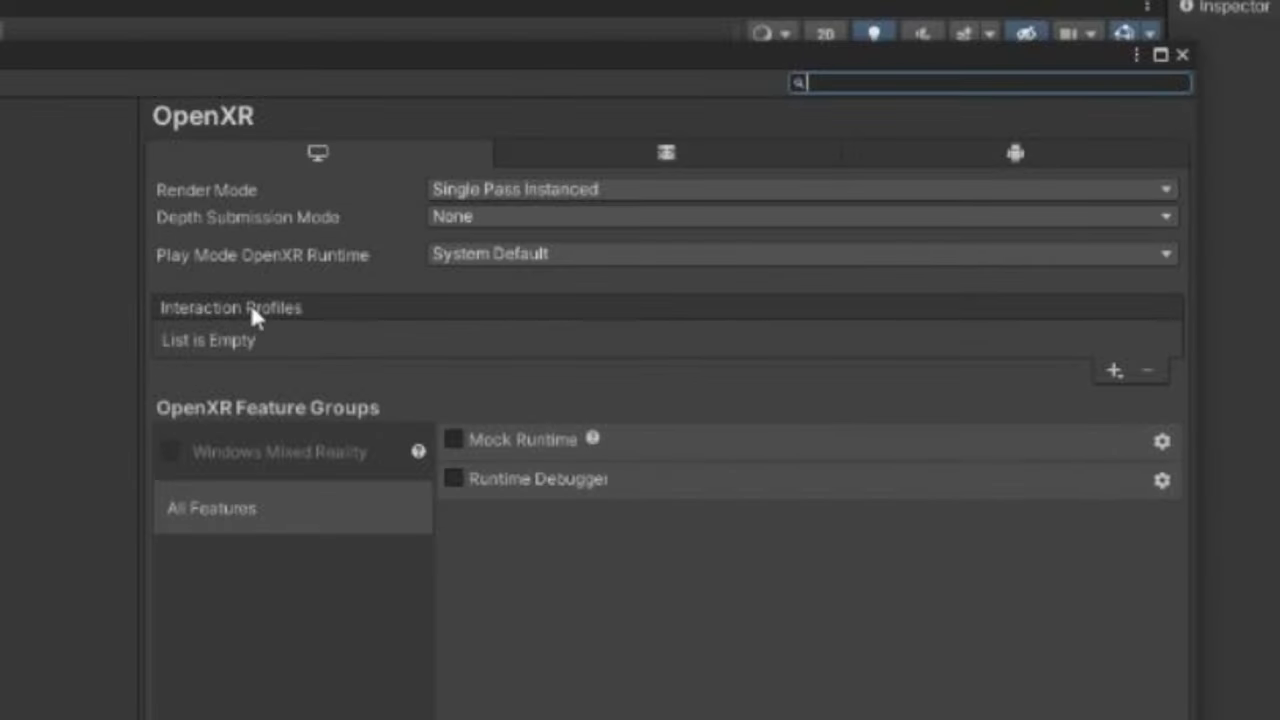
{"action": "left_click", "coordinate": [1114, 370]}
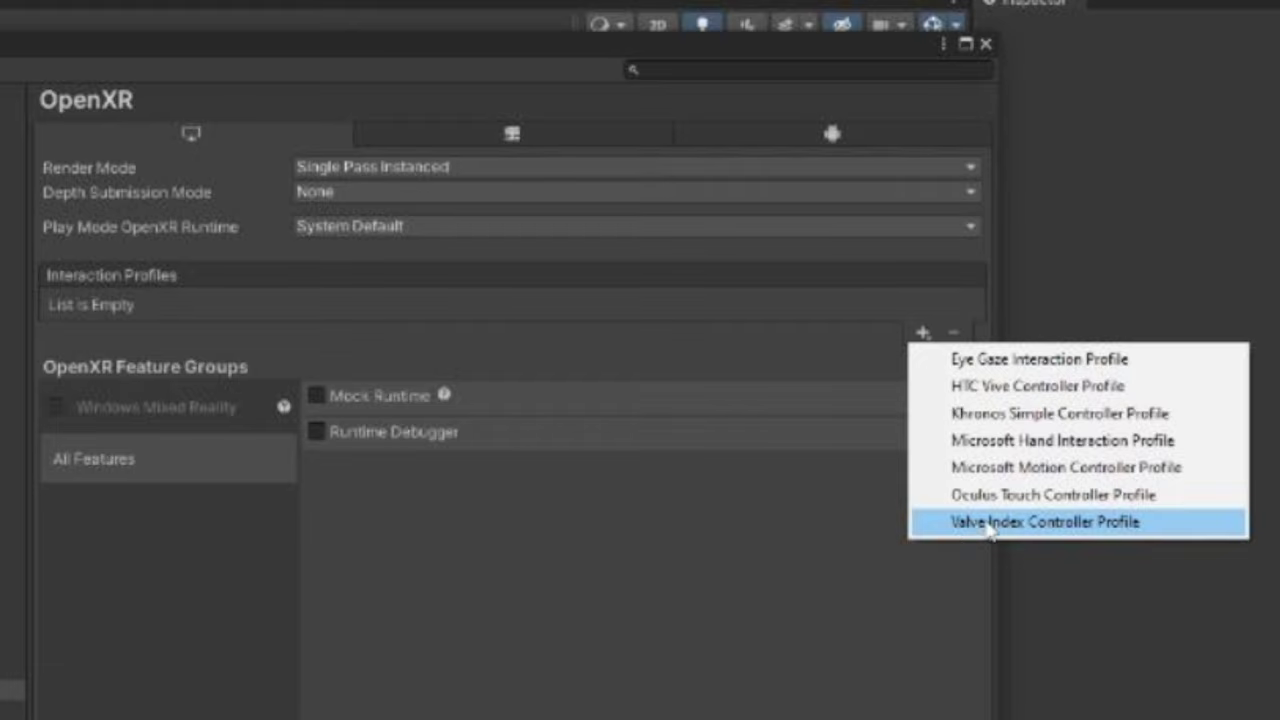
{"action": "left_click", "coordinate": [988, 523]}
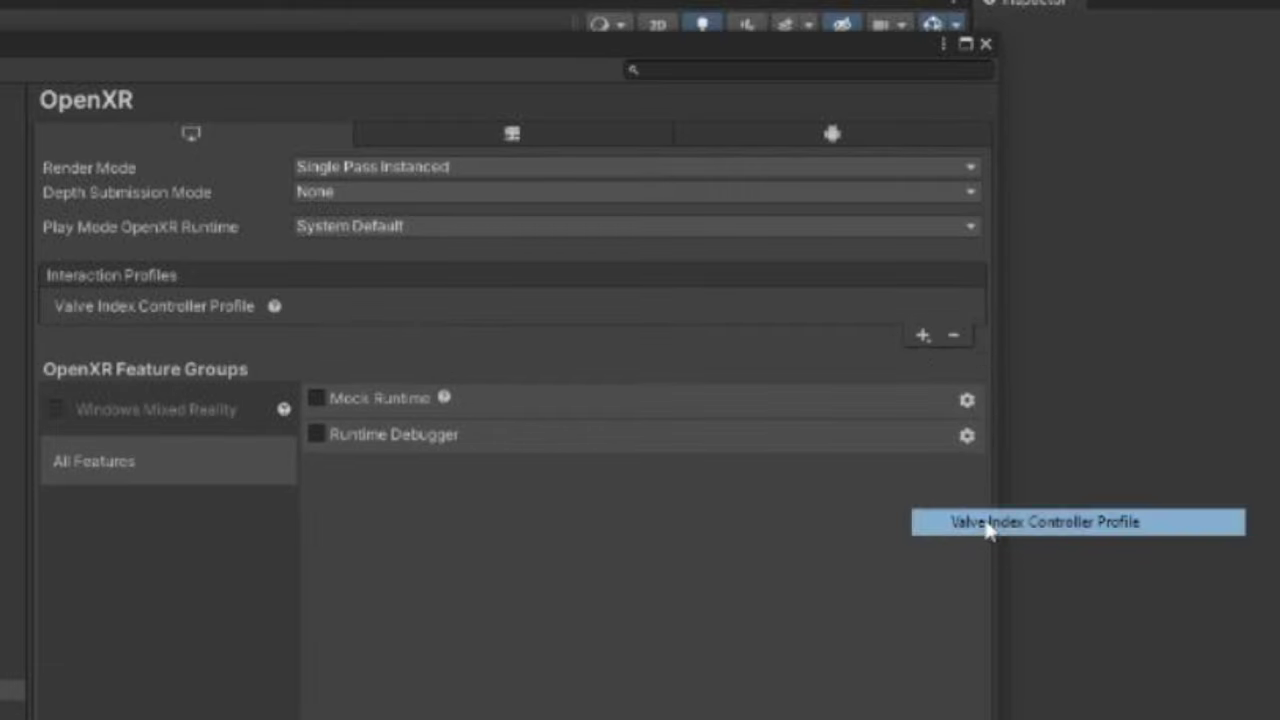
{"action": "left_click", "coordinate": [918, 333]}
{"action": "left_click", "coordinate": [992, 499]}
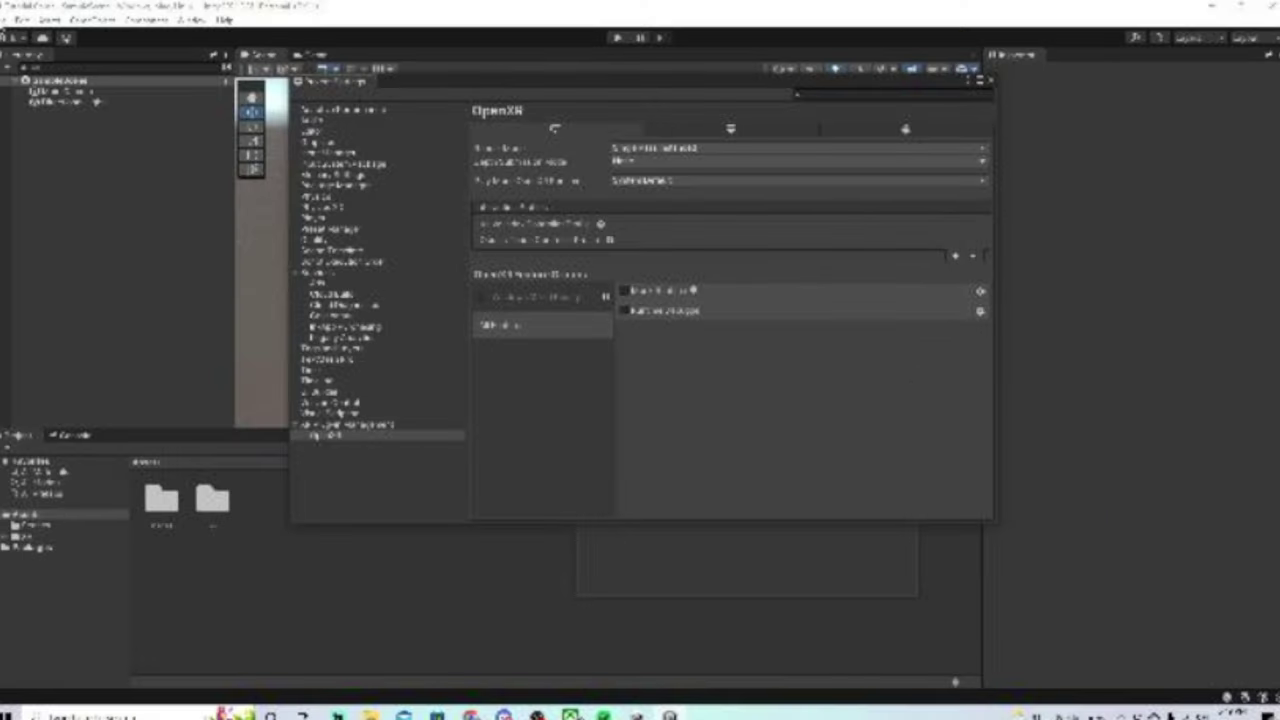
{"action": "left_click", "coordinate": [8, 19]}
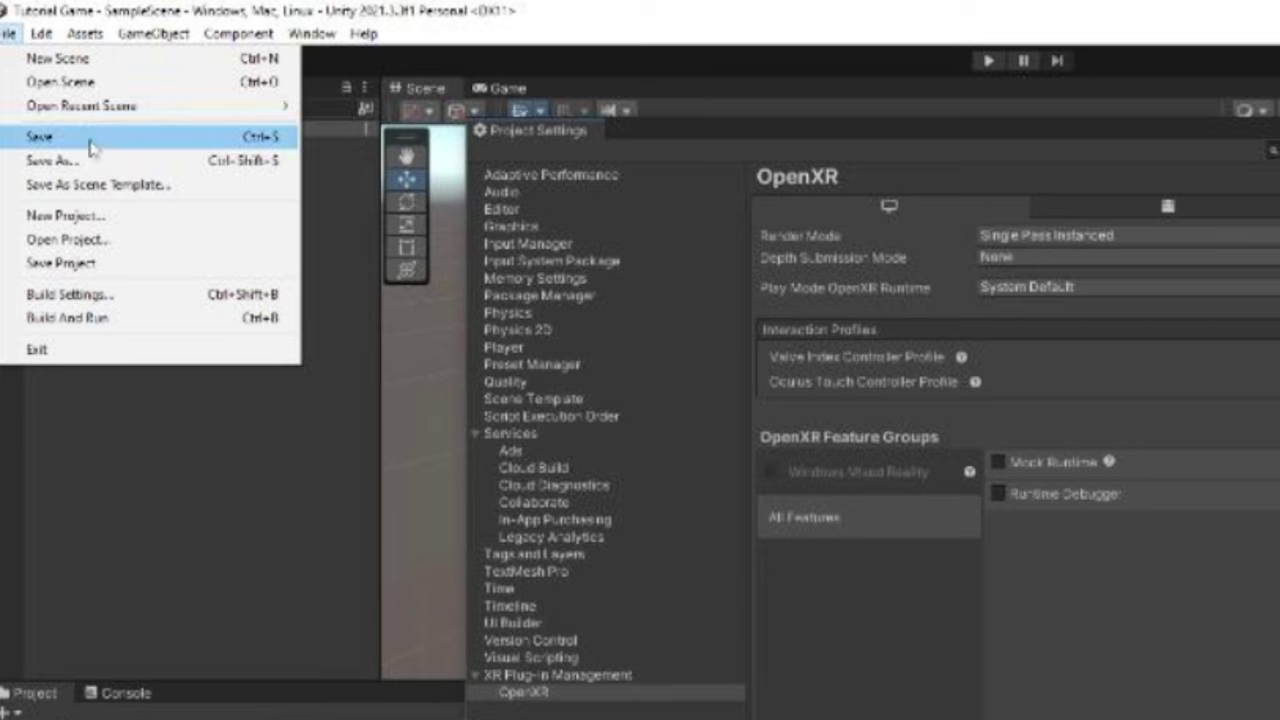
{"action": "left_click", "coordinate": [71, 134]}
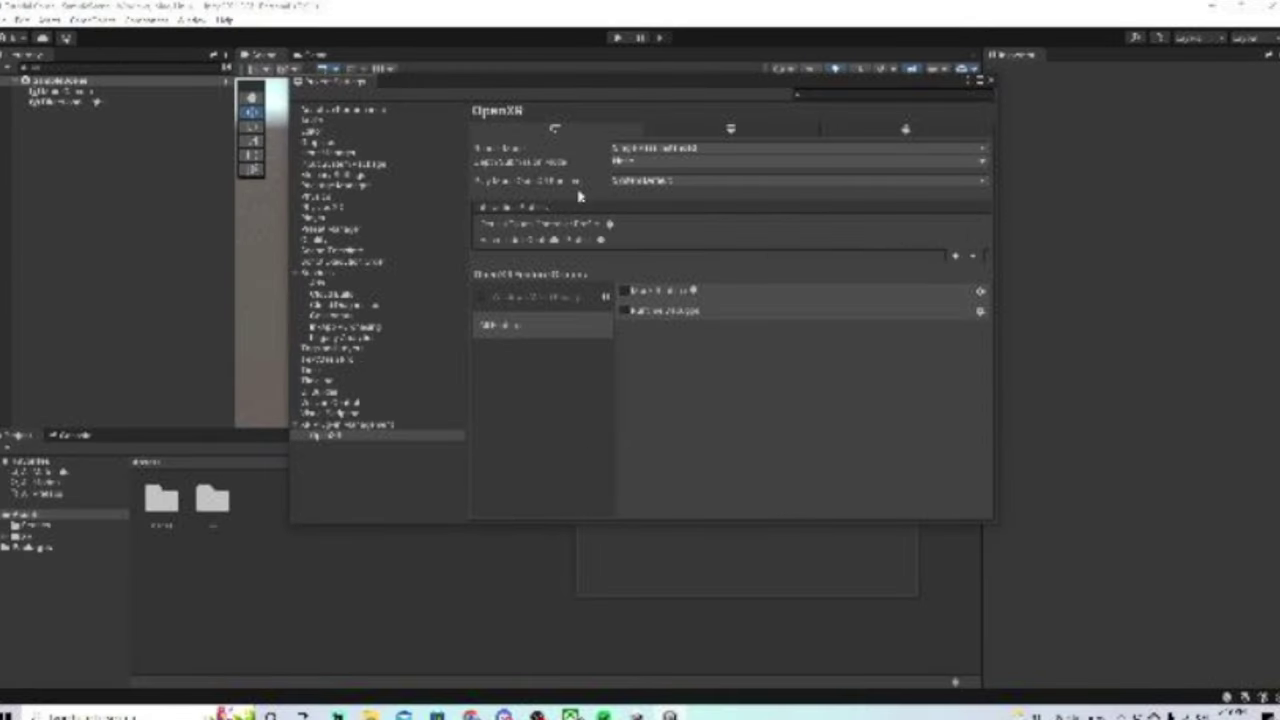
Set the OpenXR render mode to Multi-pass for both the desktop and Android platforms
{"action": "left_click", "coordinate": [396, 436]}
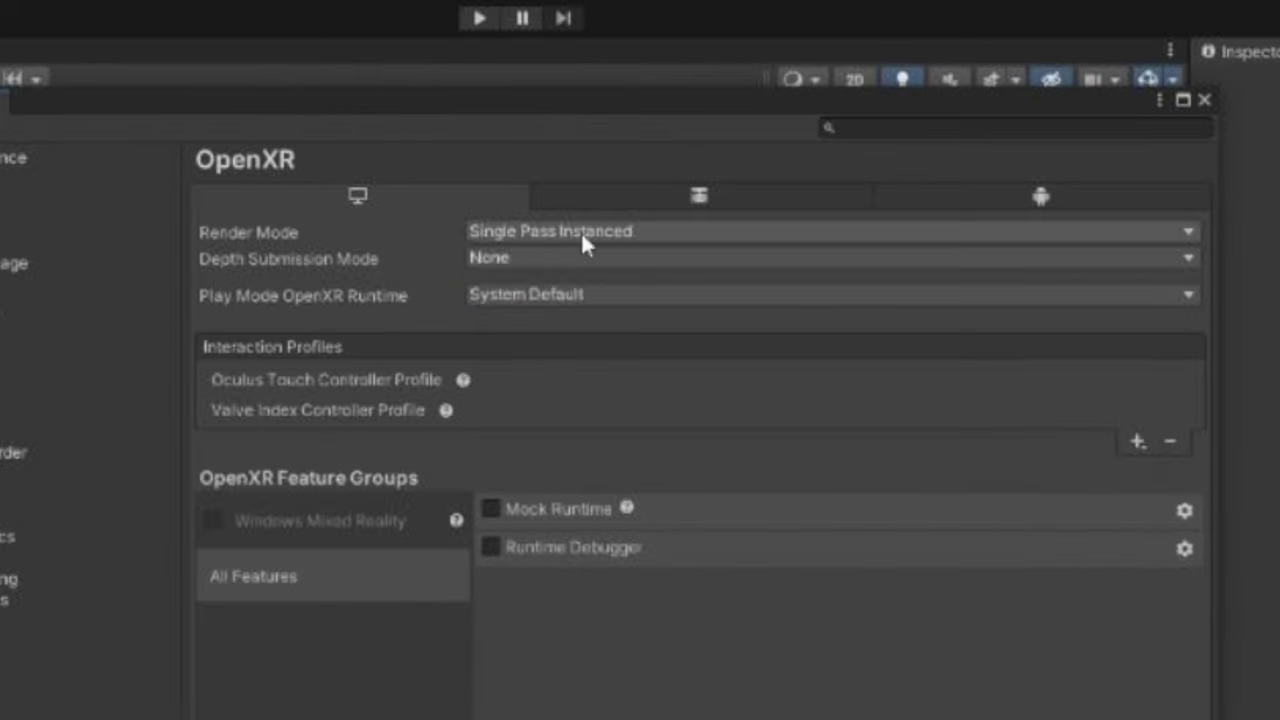
{"action": "left_click", "coordinate": [596, 184]}
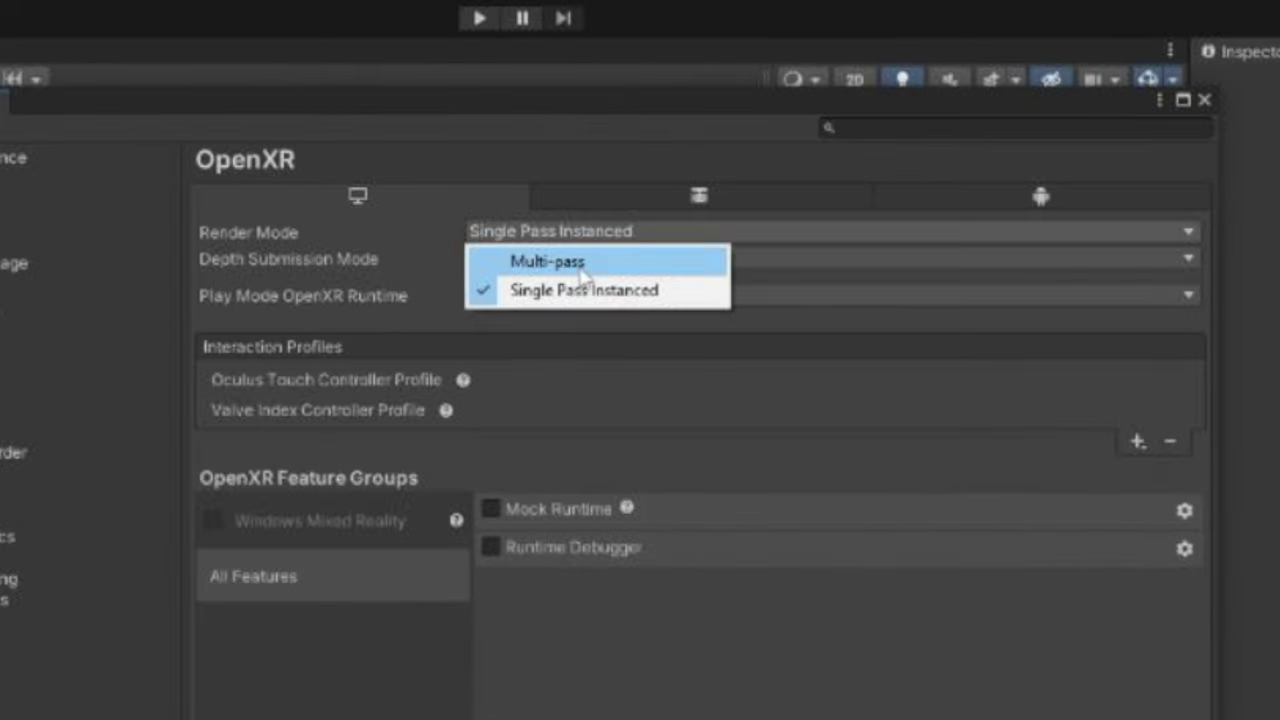
{"action": "left_click", "coordinate": [586, 200]}
{"action": "left_click", "coordinate": [975, 246]}
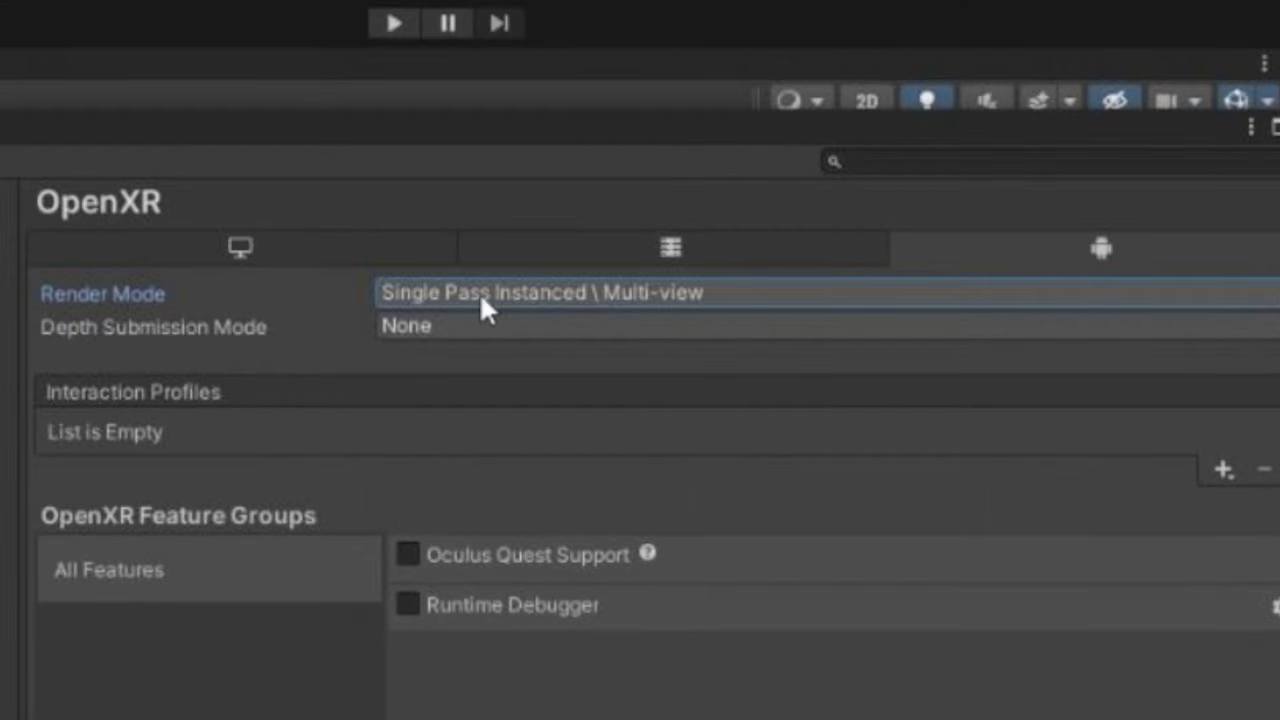
{"action": "left_click", "coordinate": [371, 219]}
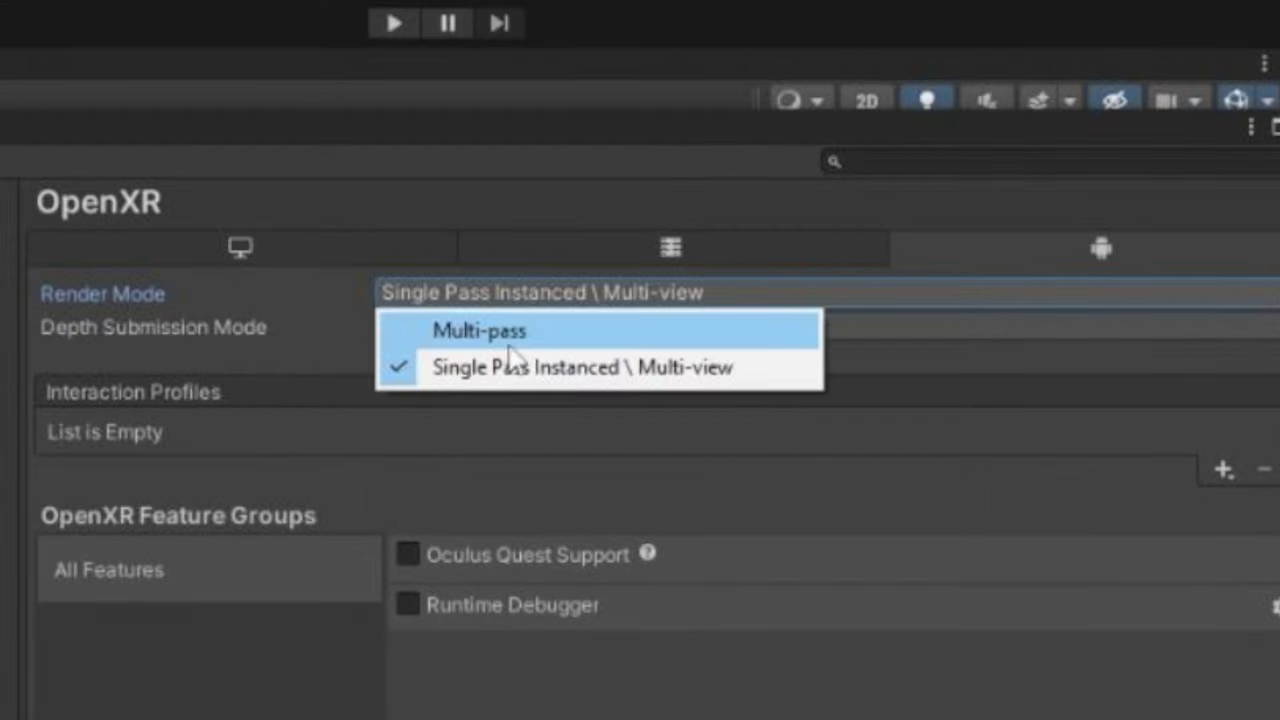
{"action": "left_click", "coordinate": [514, 331]}
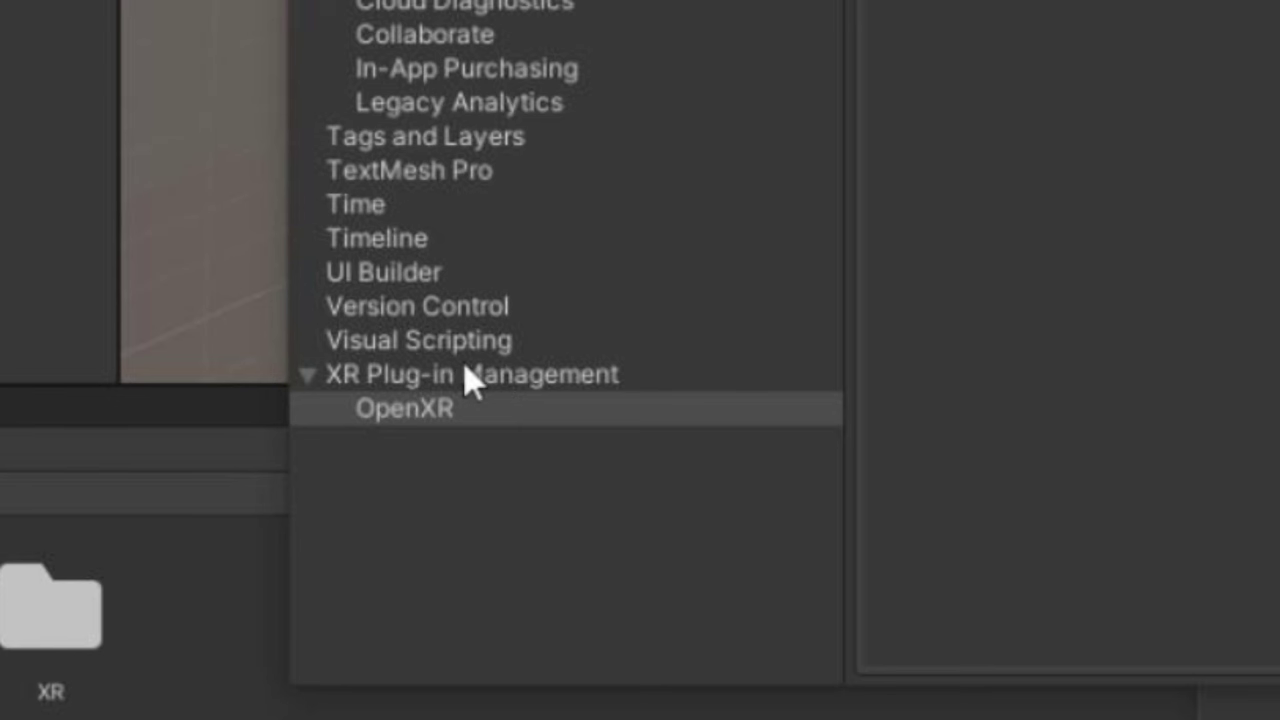
Enable the Oculus plug-in provider for Android and set the desktop Oculus stereo rendering mode to Multi Pass
{"action": "left_click", "coordinate": [500, 378]}
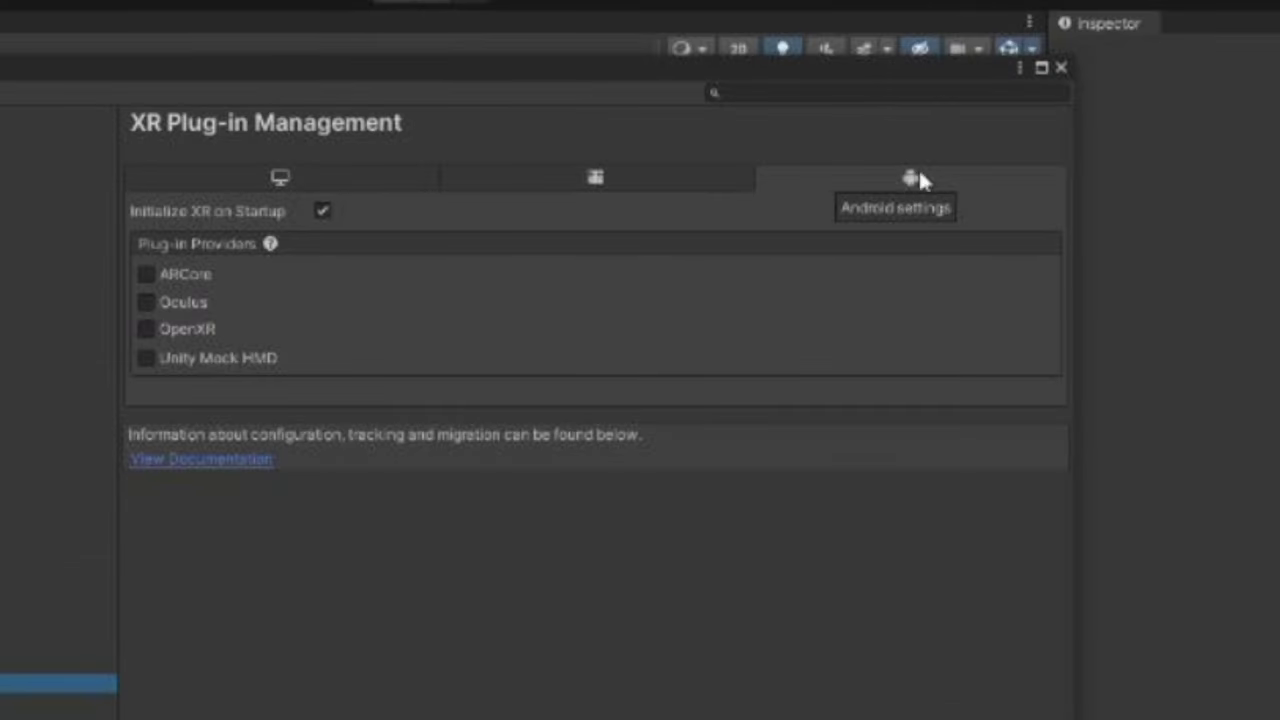
{"action": "left_click", "coordinate": [147, 302]}
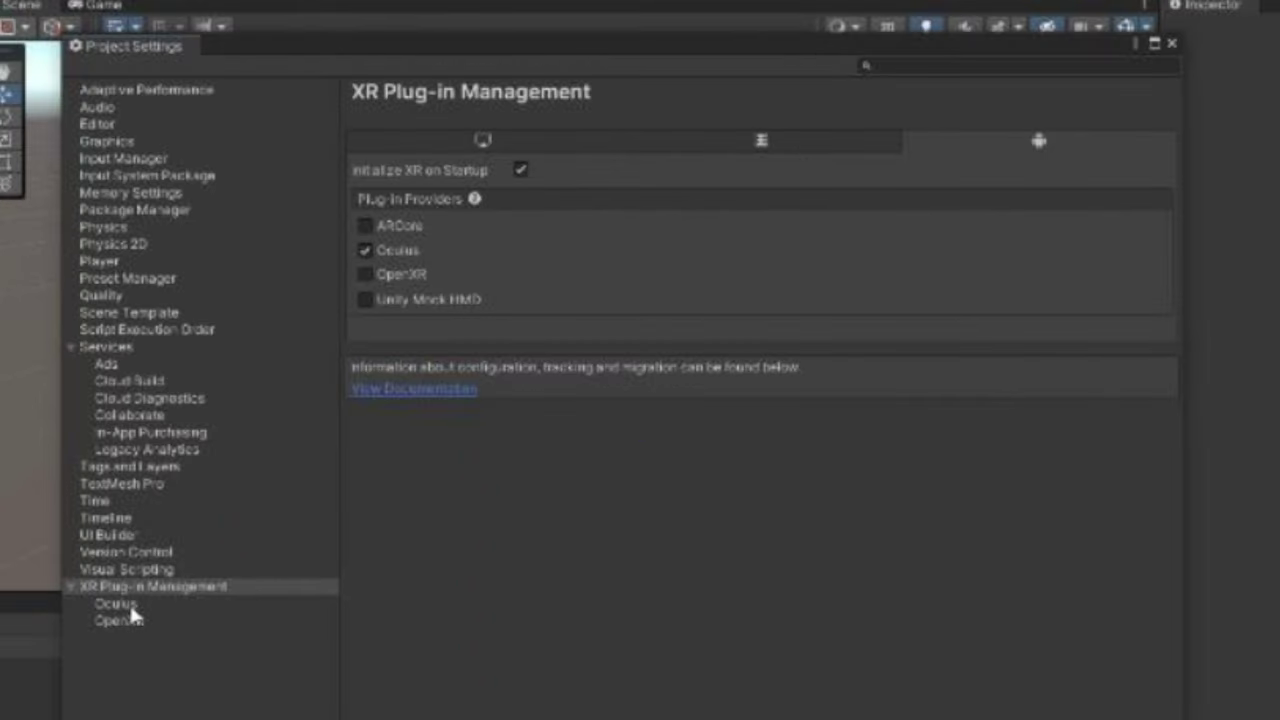
{"action": "left_click", "coordinate": [131, 604]}
{"action": "left_click", "coordinate": [482, 140]}
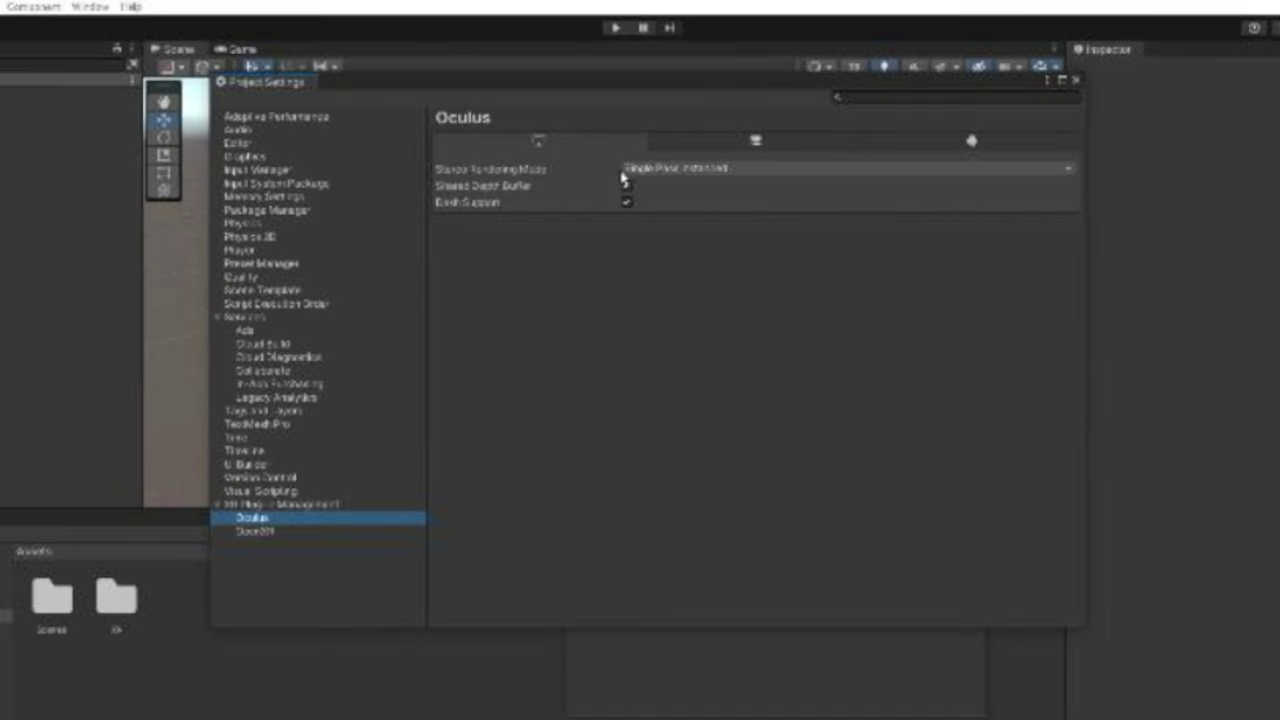
{"action": "left_click", "coordinate": [624, 172]}
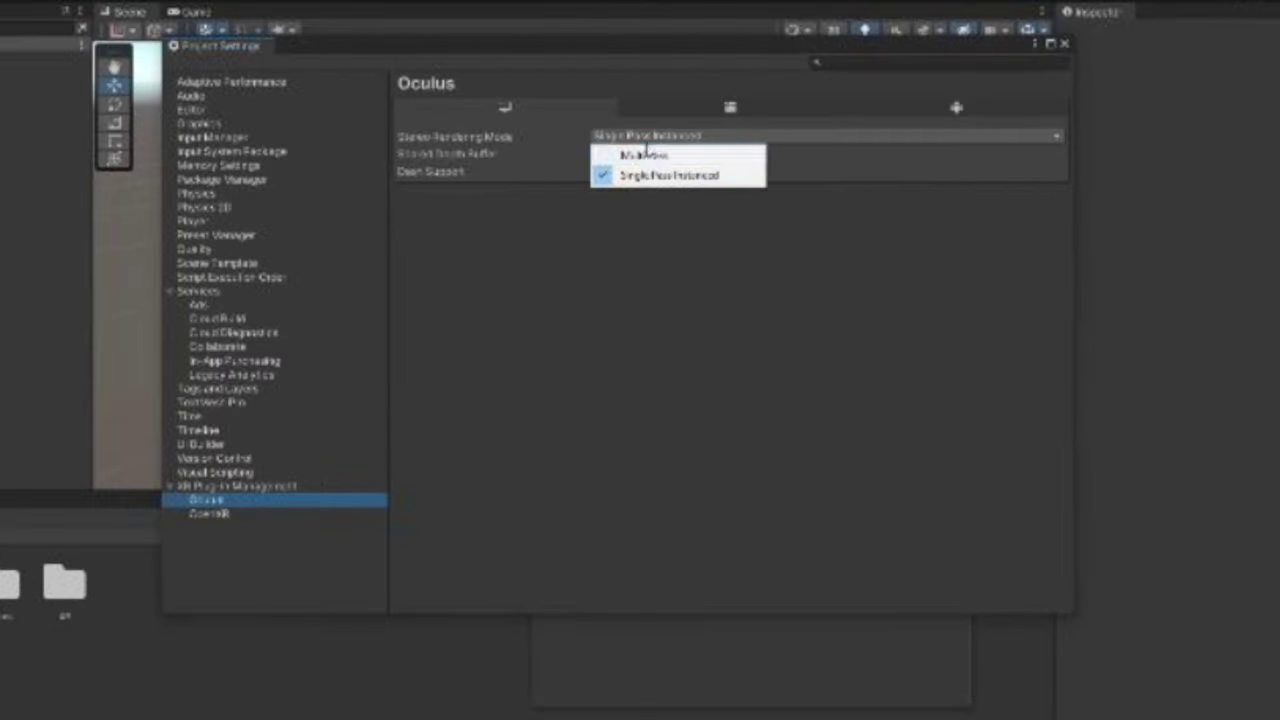
{"action": "left_click", "coordinate": [675, 186]}
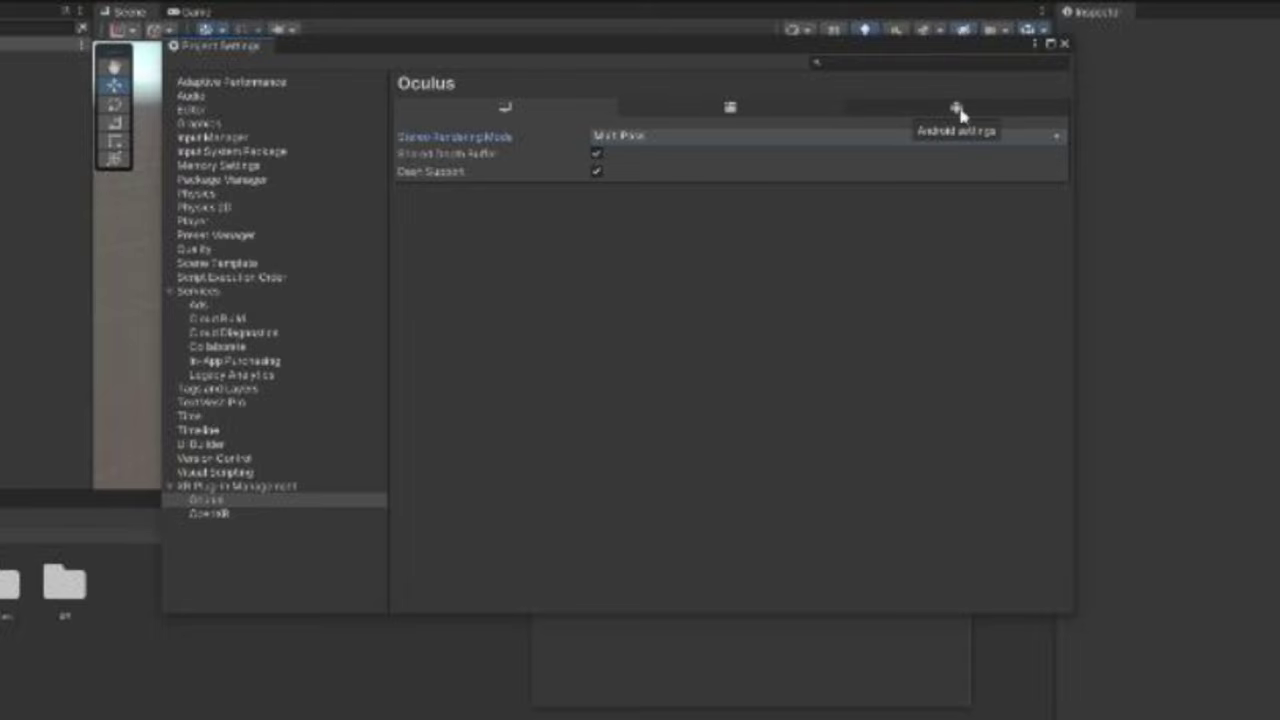
Adjust the Oculus stereo rendering mode for Android and close the project settings
{"action": "left_click", "coordinate": [727, 112]}
{"action": "left_click", "coordinate": [686, 147]}
{"action": "left_click", "coordinate": [686, 159]}
{"action": "left_click", "coordinate": [598, 154]}
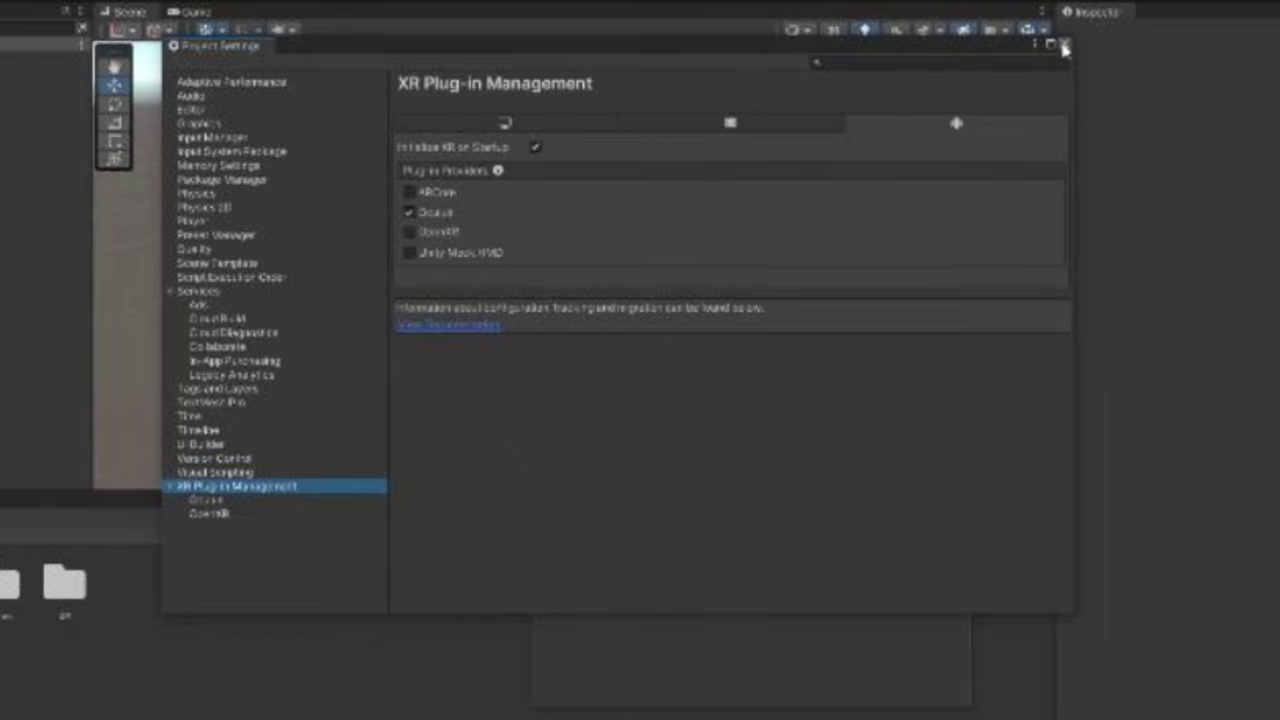
{"action": "left_click", "coordinate": [1064, 48]}
{"action": "left_click", "coordinate": [963, 222]}
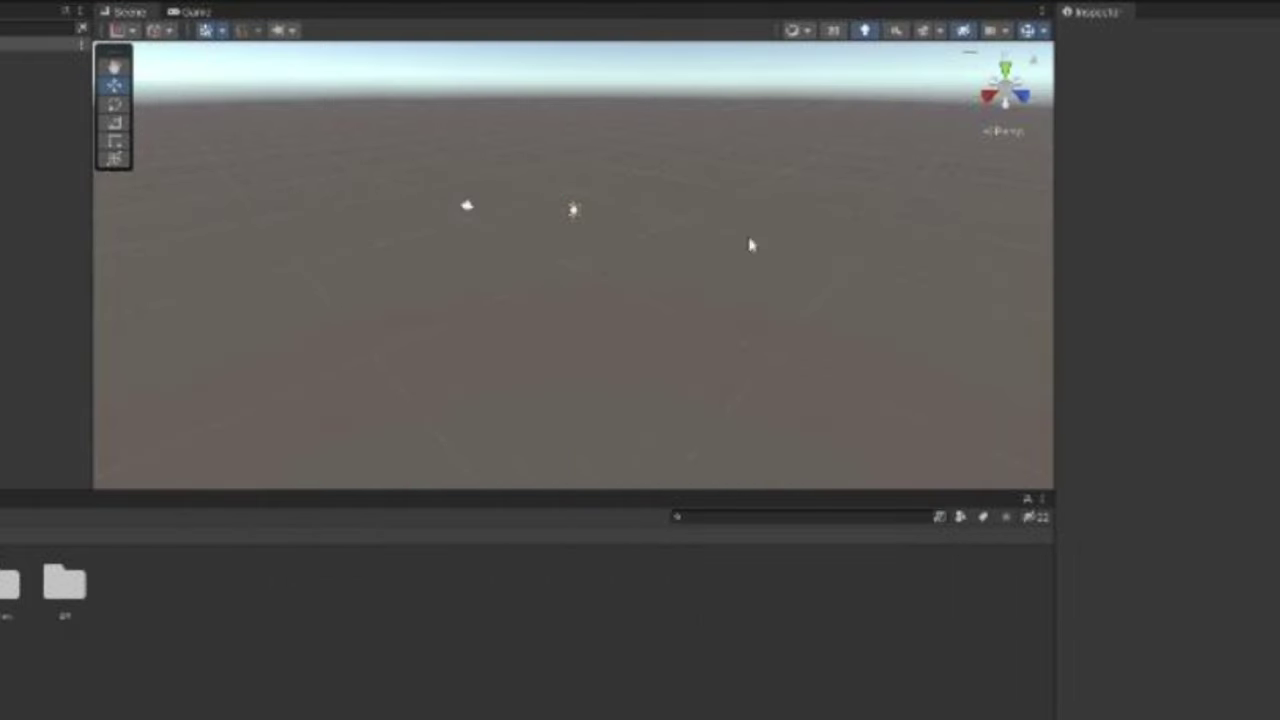
Save the scene and open the Package Manager
{"action": "left_click", "coordinate": [4, 22]}
{"action": "left_click", "coordinate": [31, 86]}
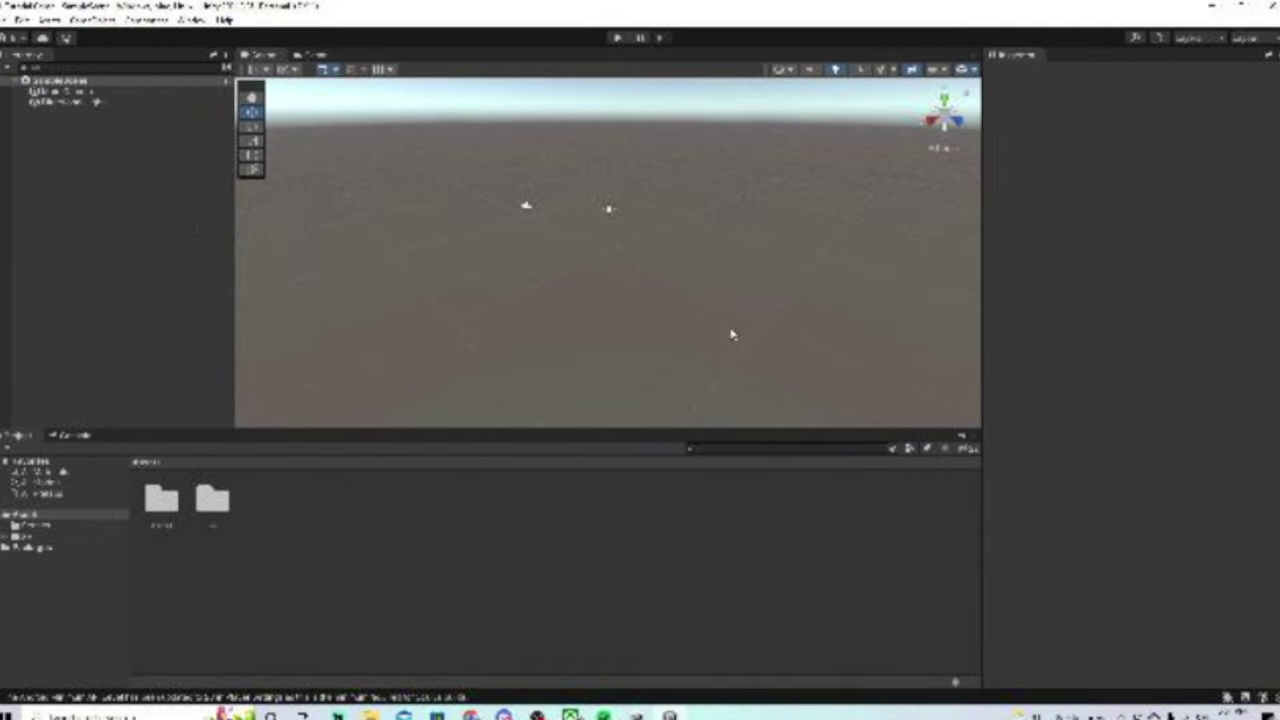
{"action": "left_click", "coordinate": [192, 19]}
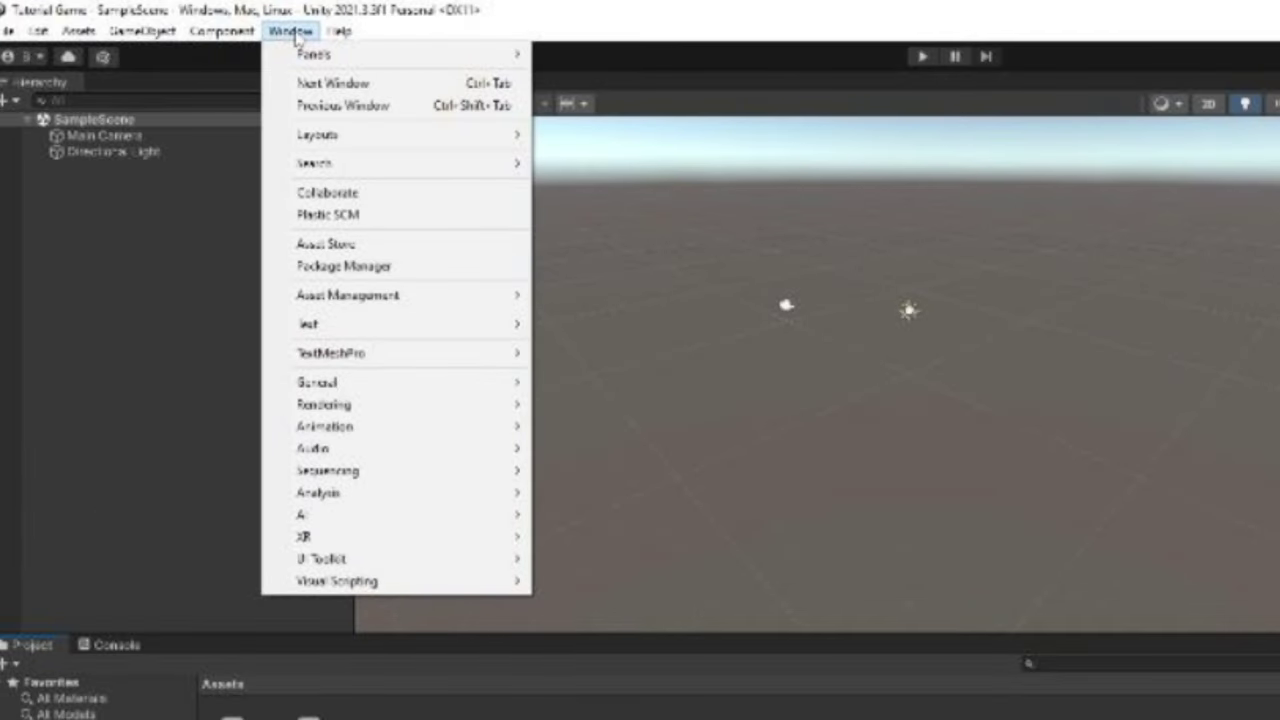
{"action": "left_click", "coordinate": [343, 266]}
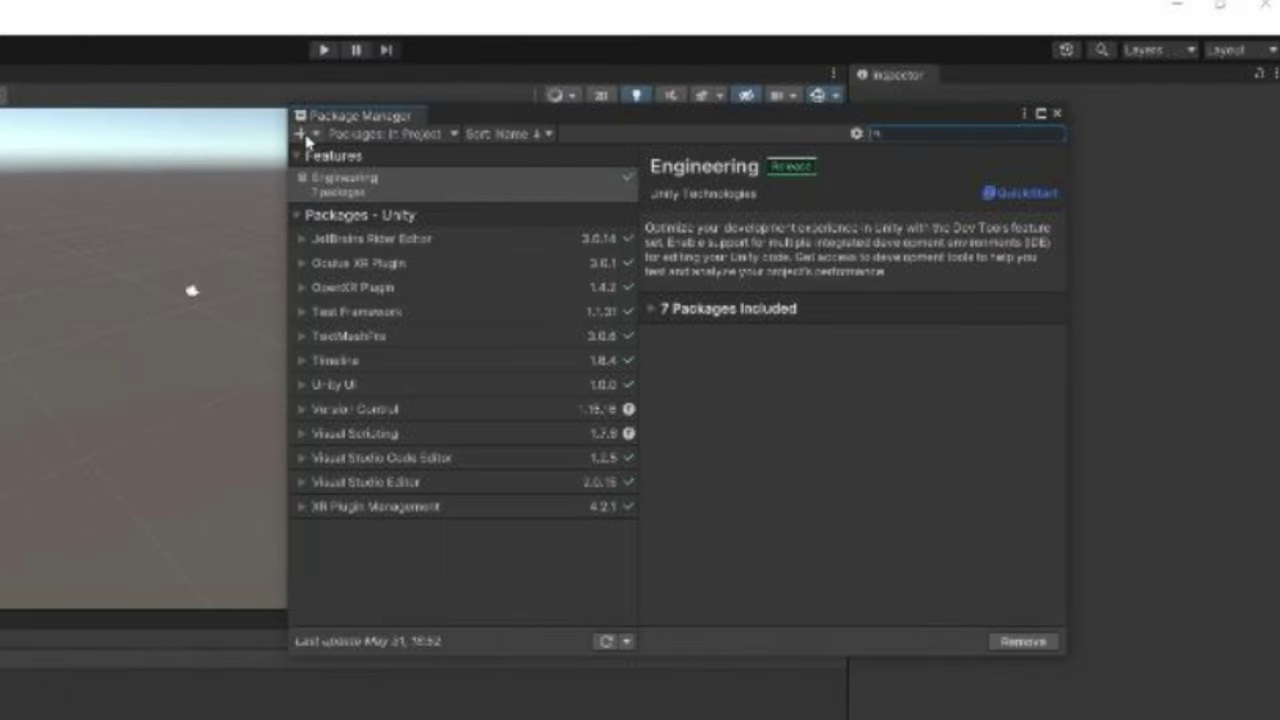
Install the package com.unity.xr.interaction.toolkit from a git URL and accept the interaction layer mask update
{"action": "left_click", "coordinate": [302, 134]}
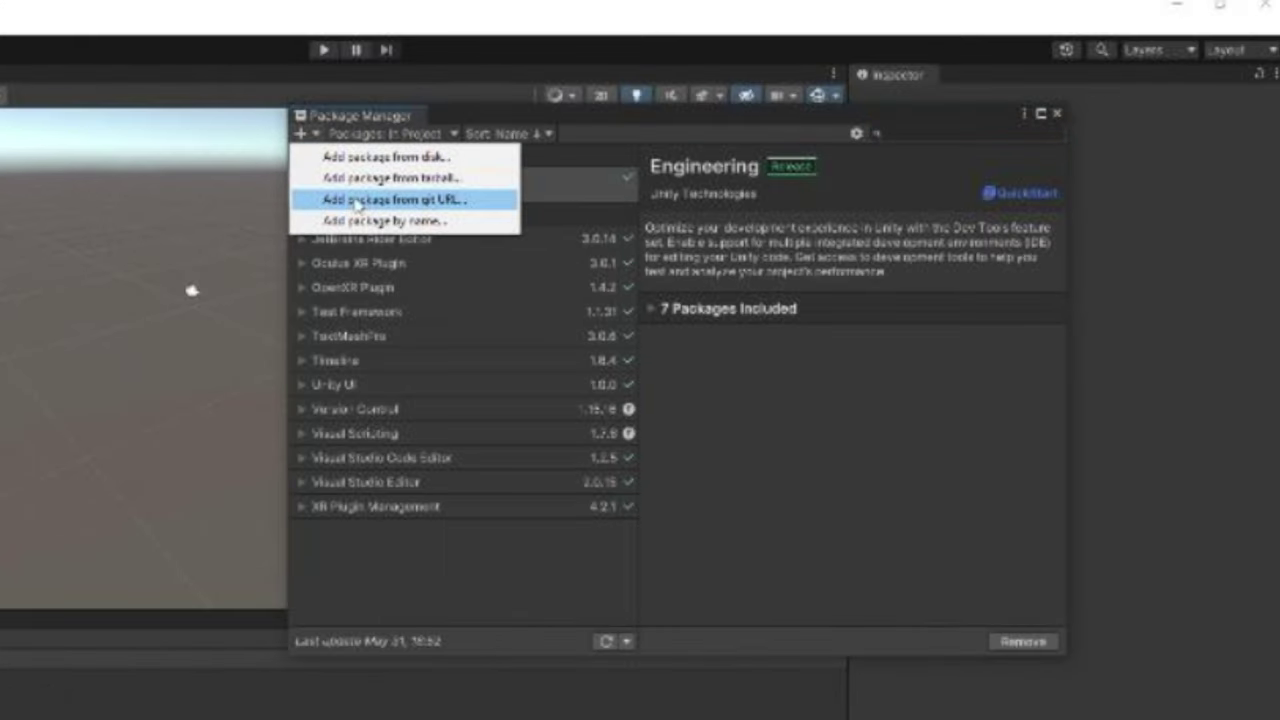
{"action": "left_click", "coordinate": [364, 200]}
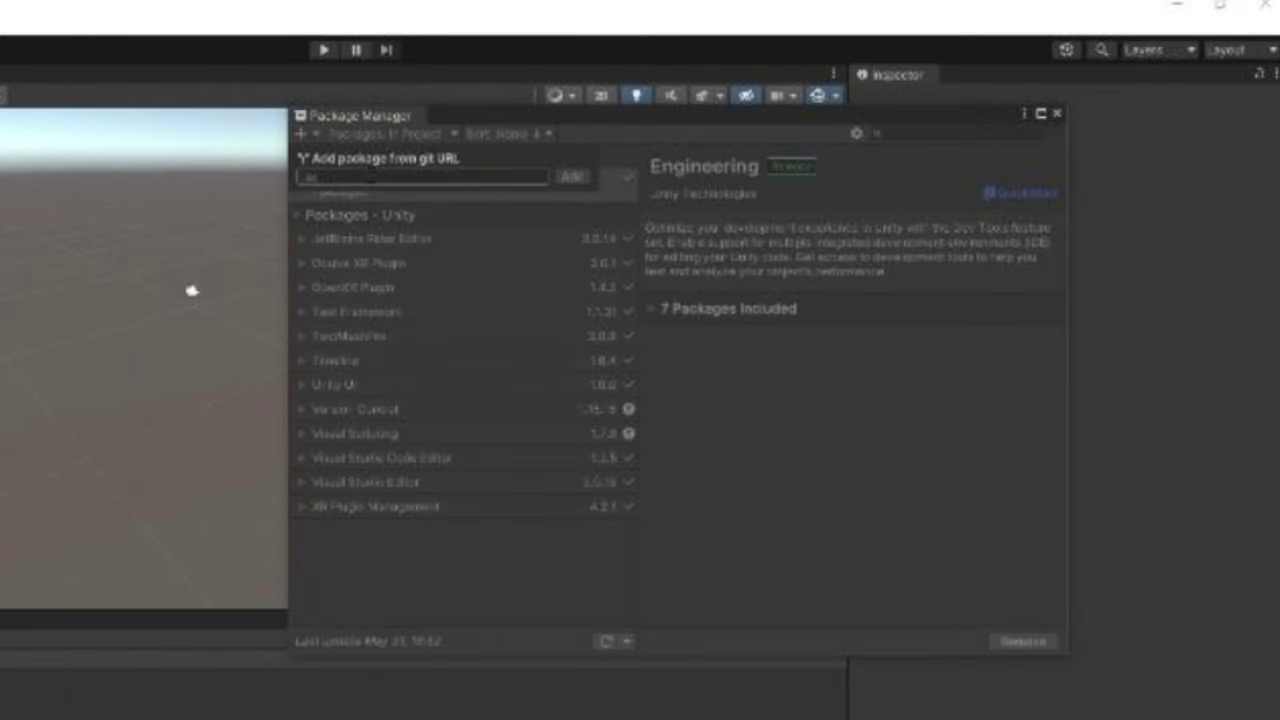
{"action": "type", "text": "com.unity"}
{"action": "type", "text": ".xr.inte"}
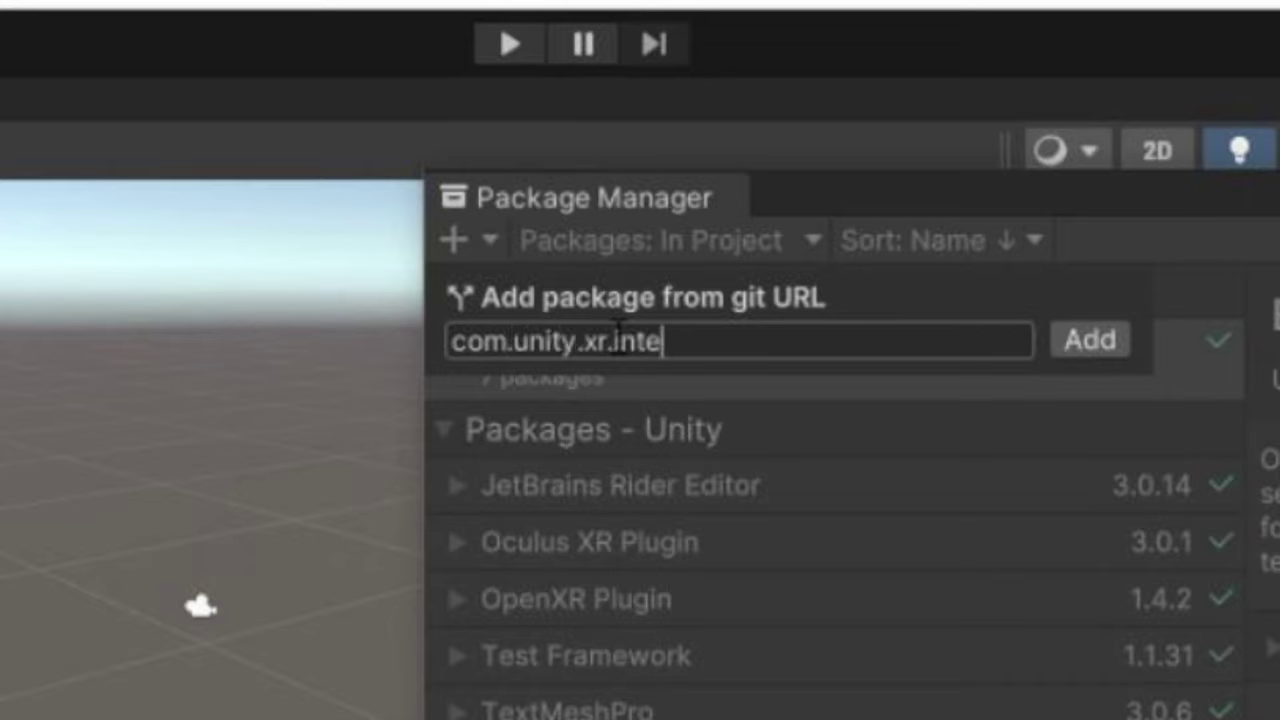
{"action": "type", "text": "raction.toolkit"}
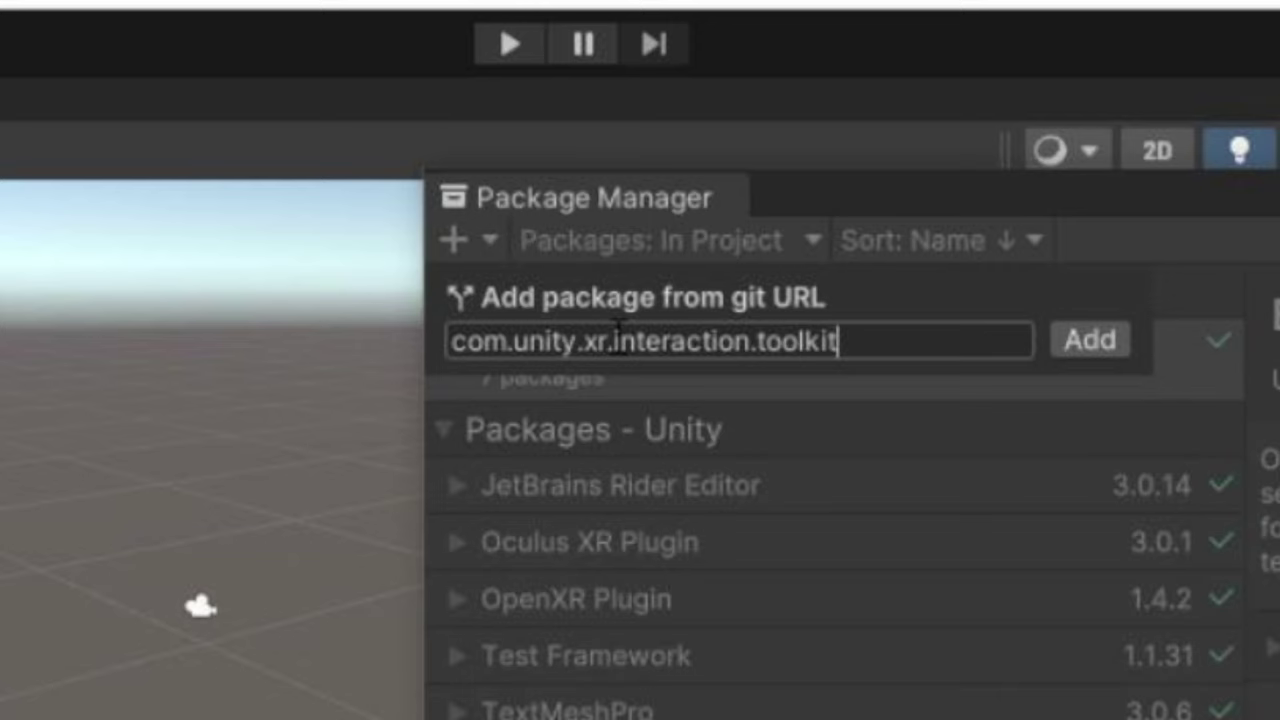
{"action": "left_click", "coordinate": [1089, 344]}
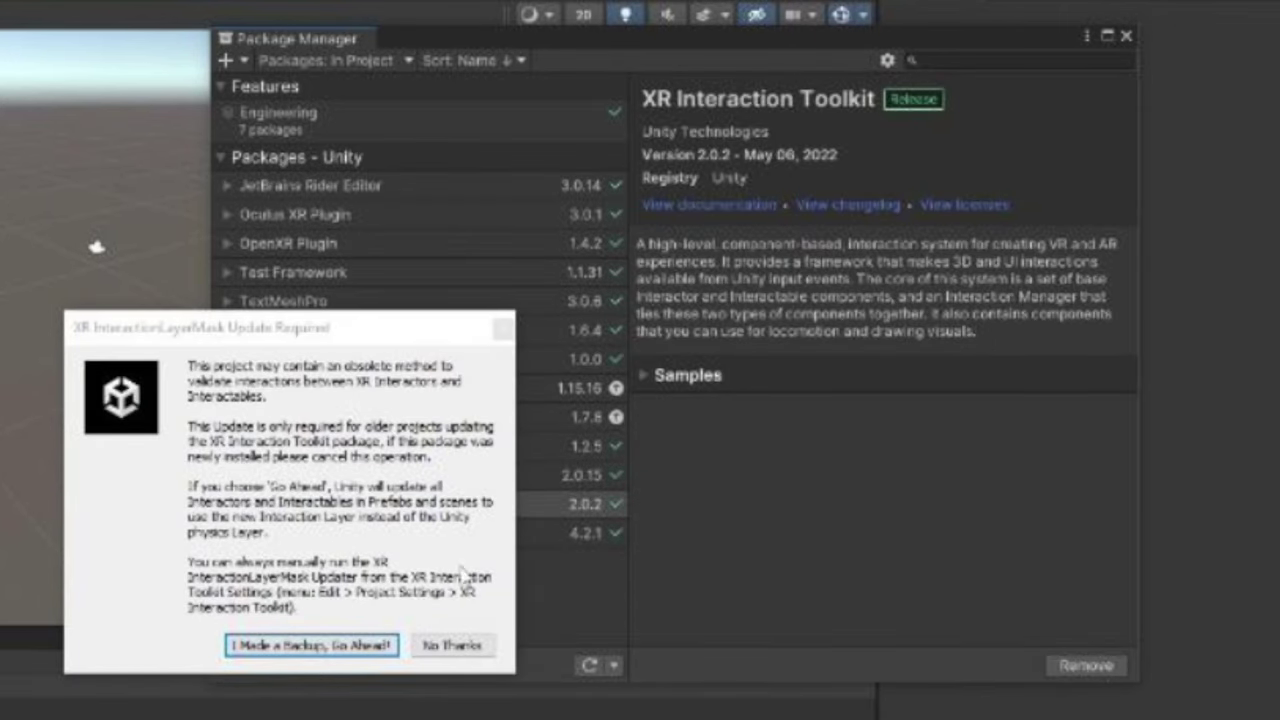
{"action": "left_click", "coordinate": [275, 660]}
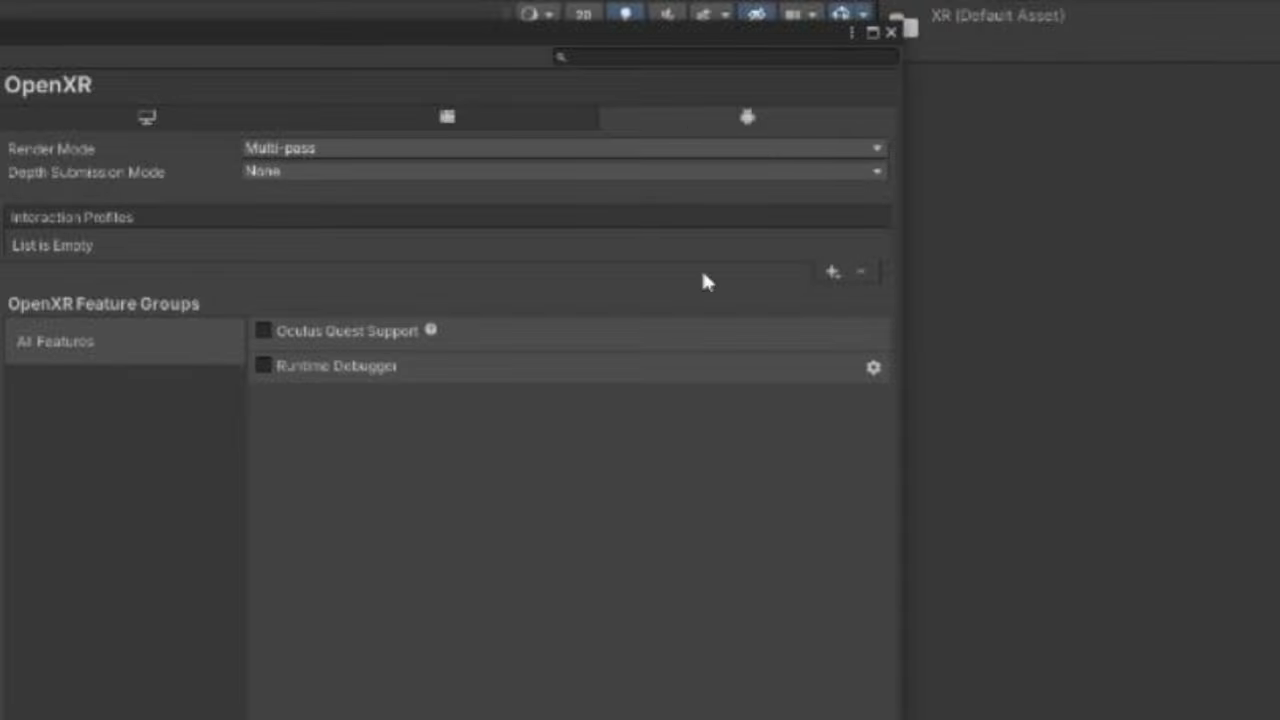
Add the Oculus Touch Controller Profile to the Android OpenXR interaction profiles and close the project settings
{"action": "left_click", "coordinate": [831, 272]}
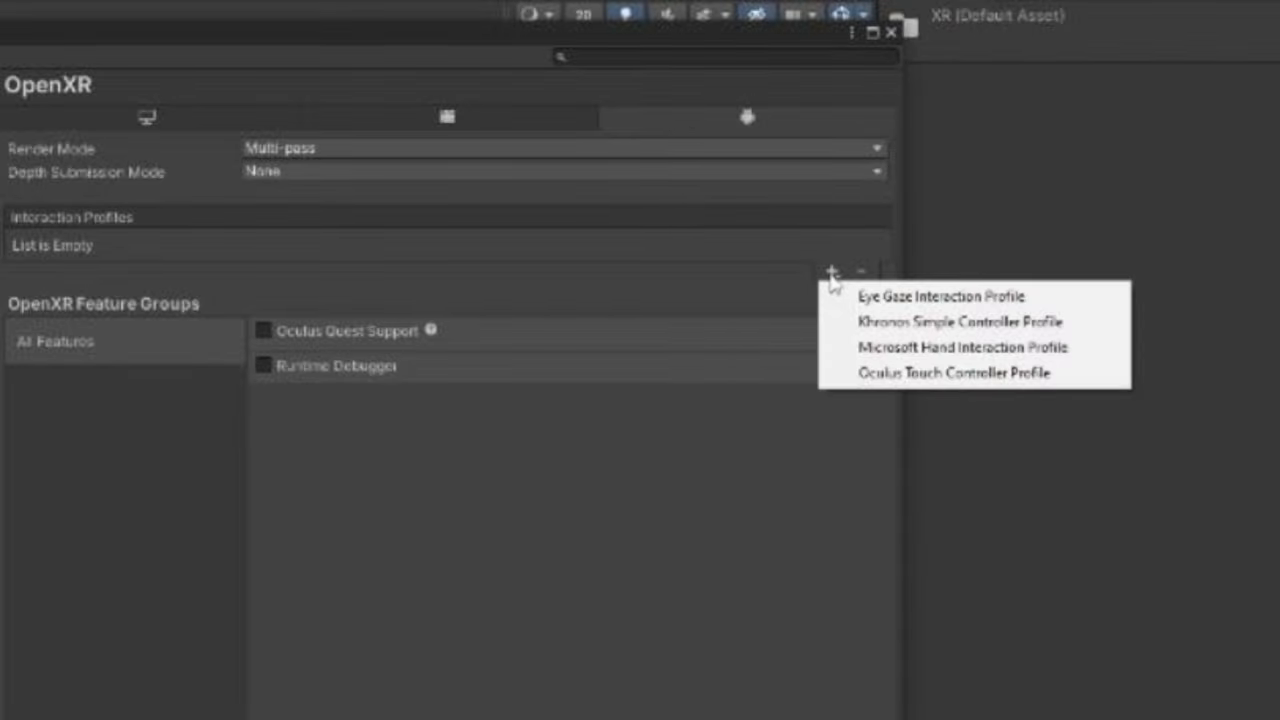
{"action": "left_click", "coordinate": [878, 375]}
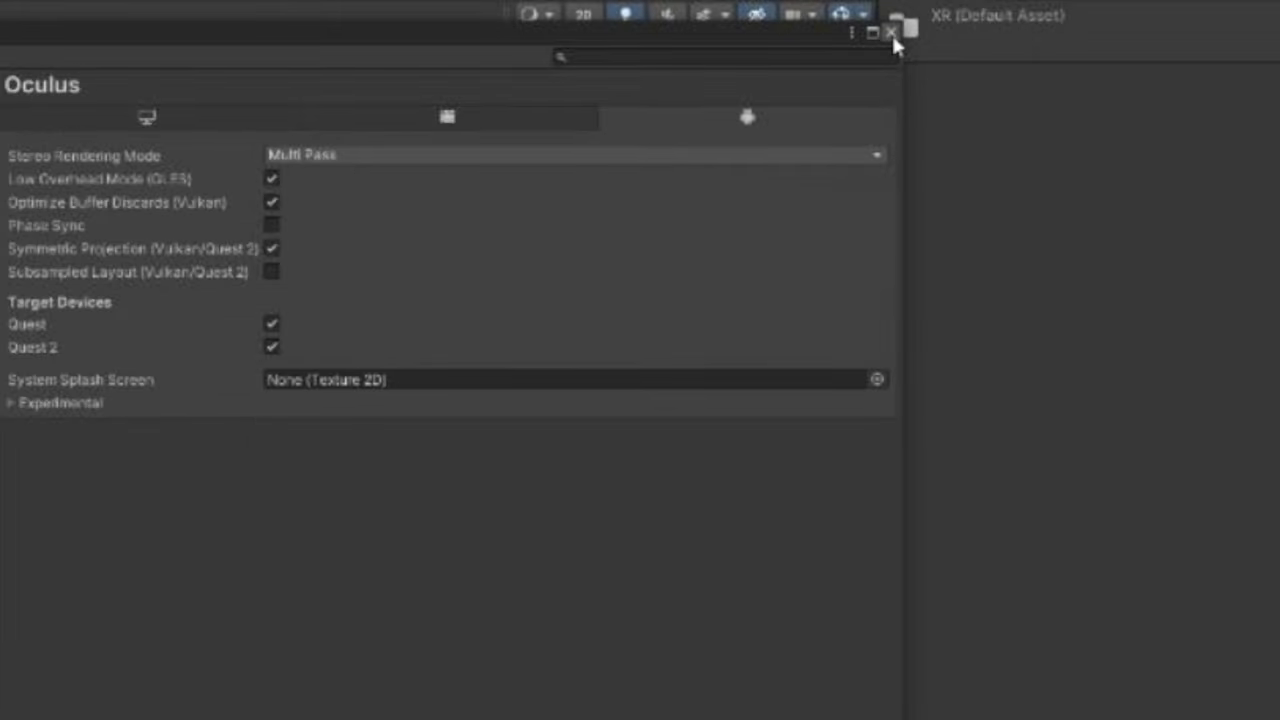
{"action": "left_click", "coordinate": [891, 32]}
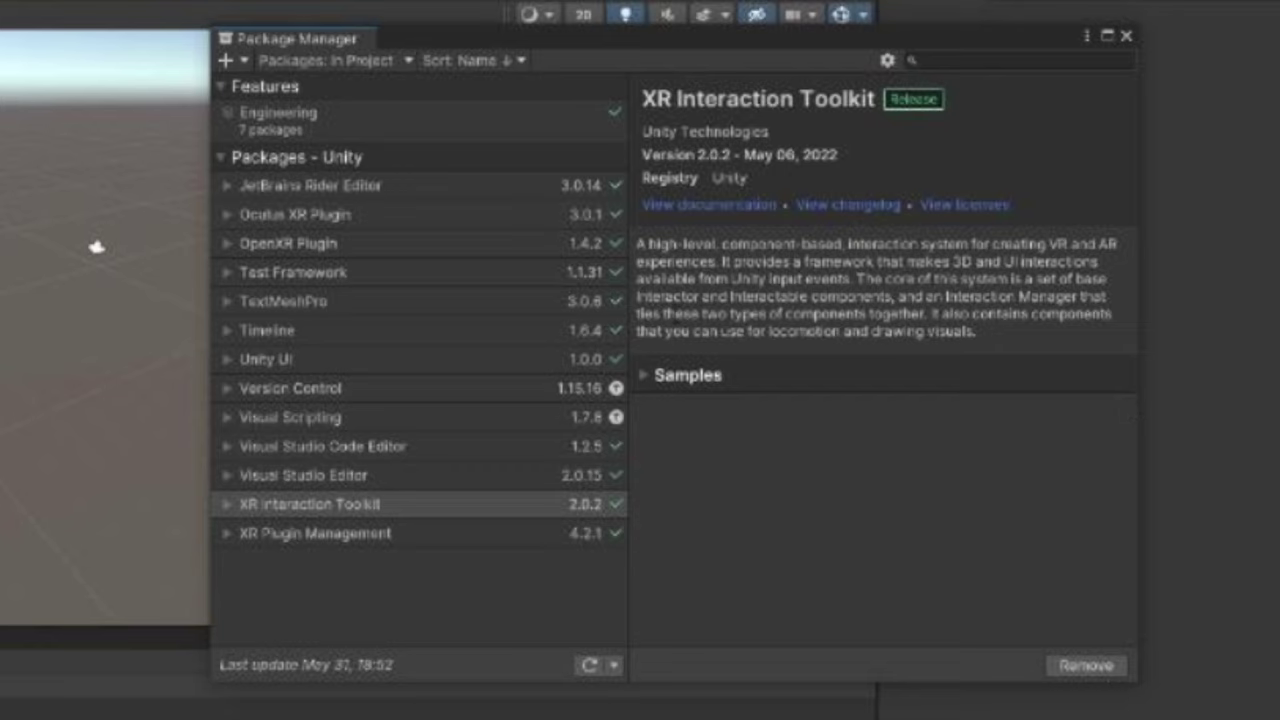
Import the Starter Assets sample of the XR Interaction Toolkit and close the Package Manager
{"action": "left_click", "coordinate": [645, 376]}
{"action": "left_click", "coordinate": [830, 416]}
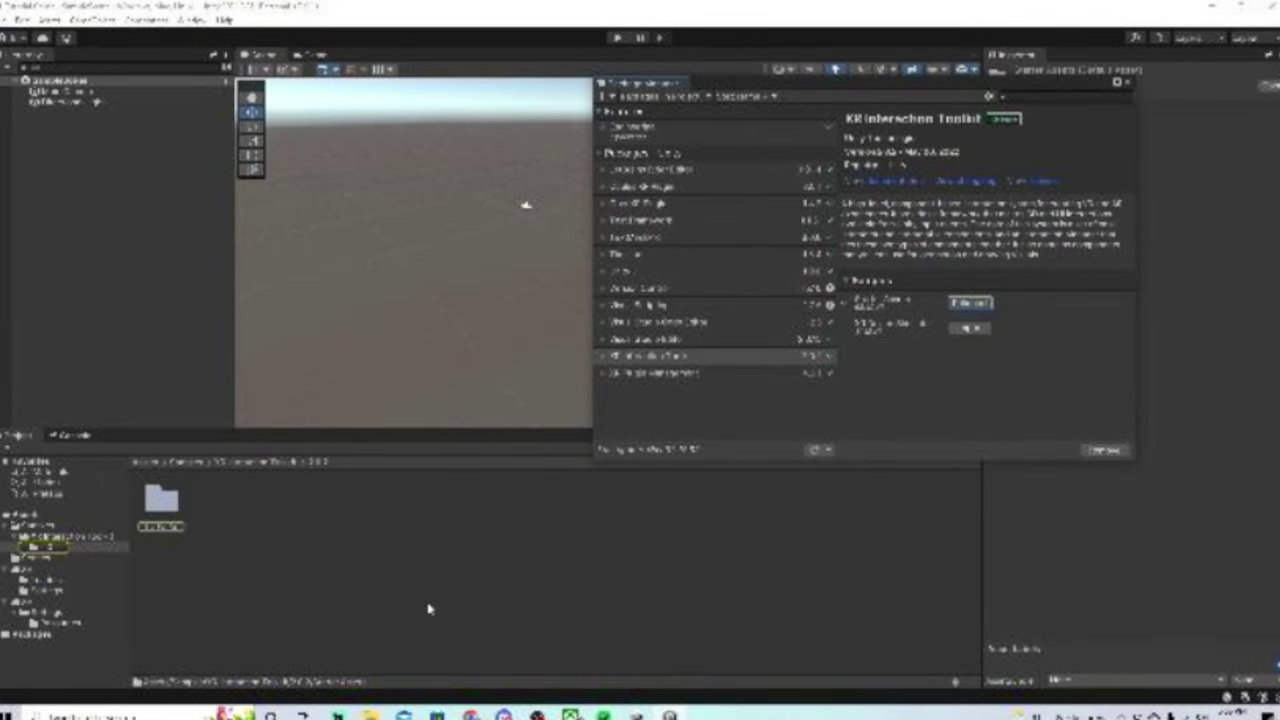
{"action": "left_click", "coordinate": [1130, 83]}
Open the project folder Assets/Samples/XR Interaction Toolkit/2.0.2/Starter Assets
{"action": "left_click", "coordinate": [146, 462]}
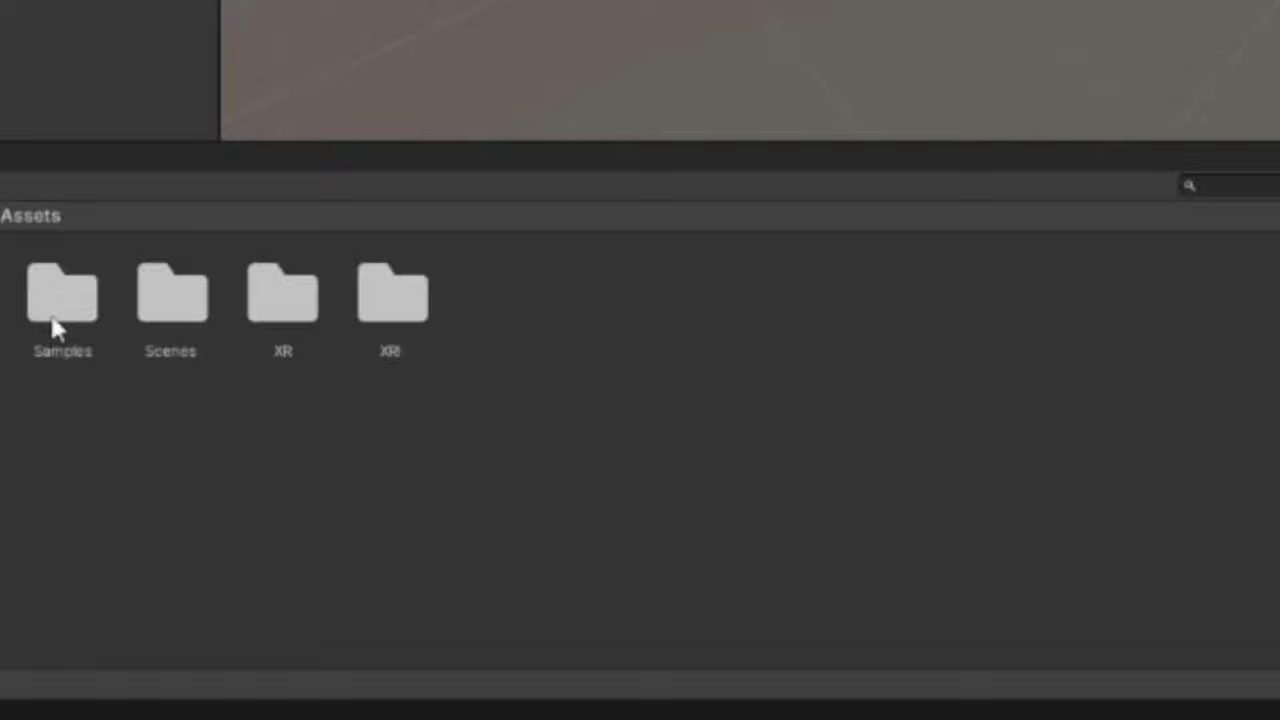
{"action": "double_click", "coordinate": [155, 515]}
{"action": "left_click", "coordinate": [159, 508]}
{"action": "double_click", "coordinate": [62, 315]}
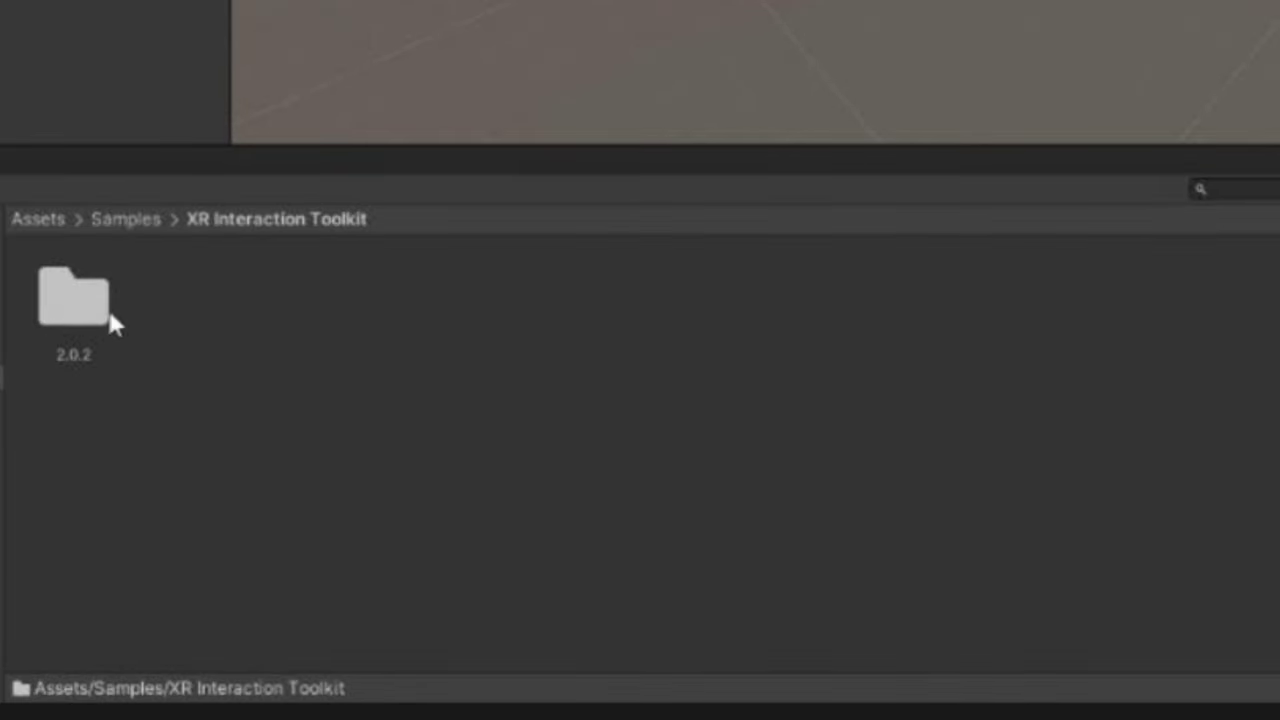
{"action": "double_click", "coordinate": [97, 308]}
{"action": "double_click", "coordinate": [82, 312]}
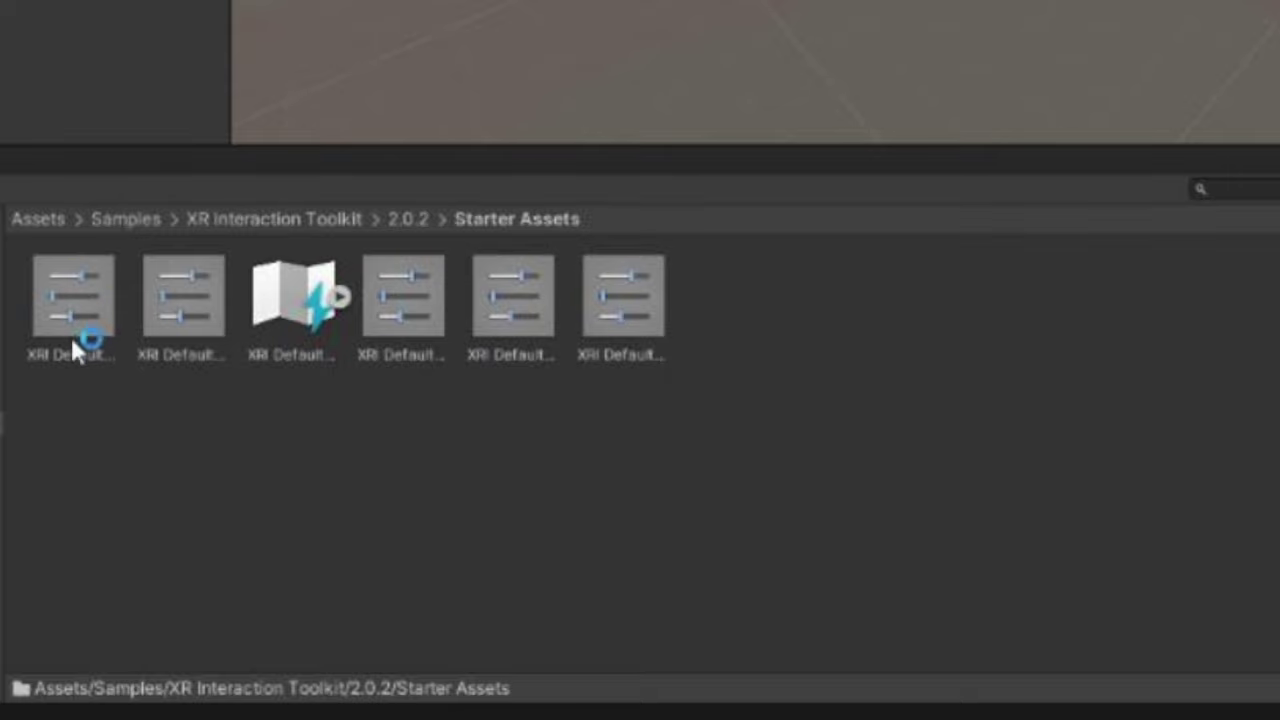
Add the XRI Default Continuous Move, Continuous Turn, Left Controller, Right Controller and Snap Turn presets as defaults for their component types
{"action": "left_click", "coordinate": [73, 302]}
{"action": "left_click", "coordinate": [143, 294]}
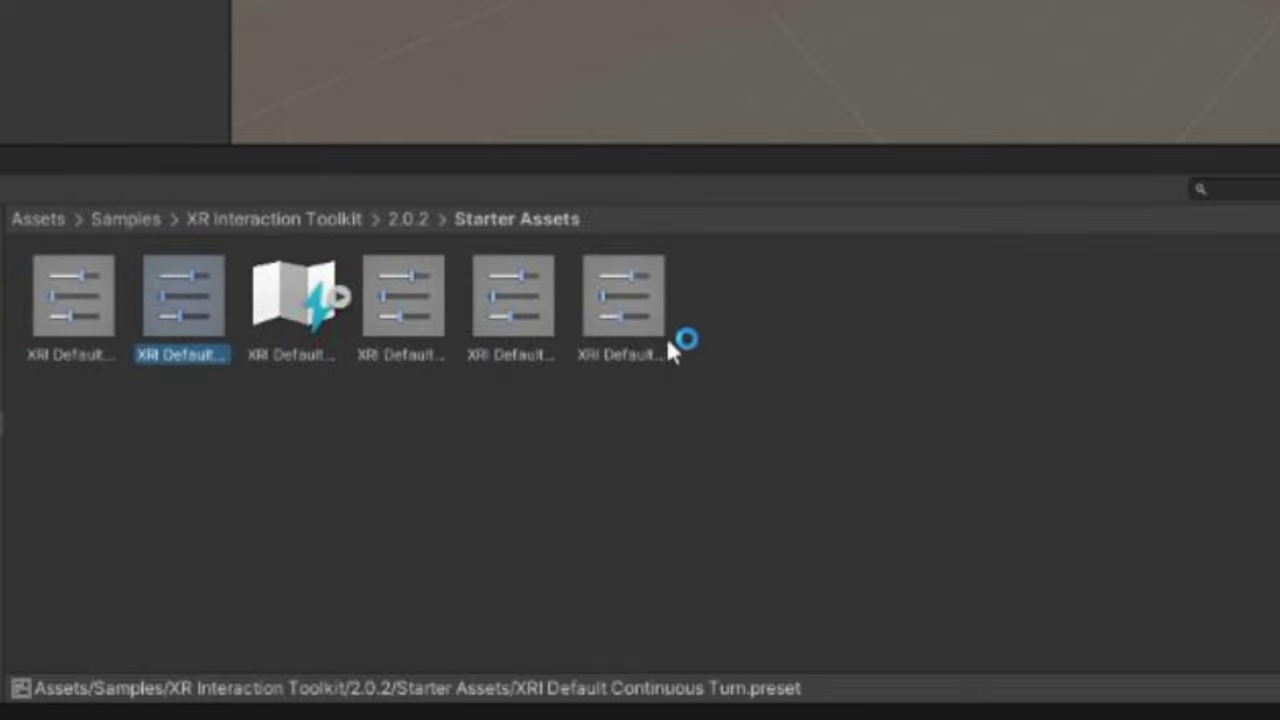
{"action": "left_click", "coordinate": [307, 360]}
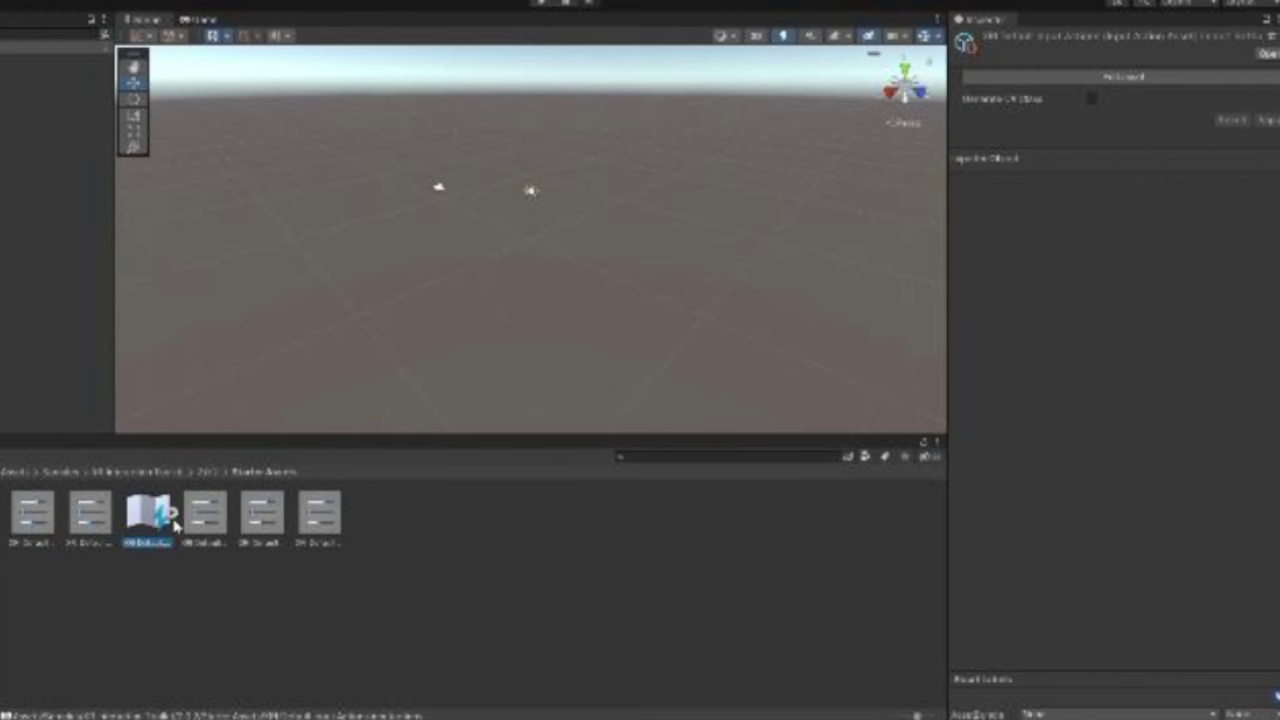
{"action": "left_click", "coordinate": [36, 521]}
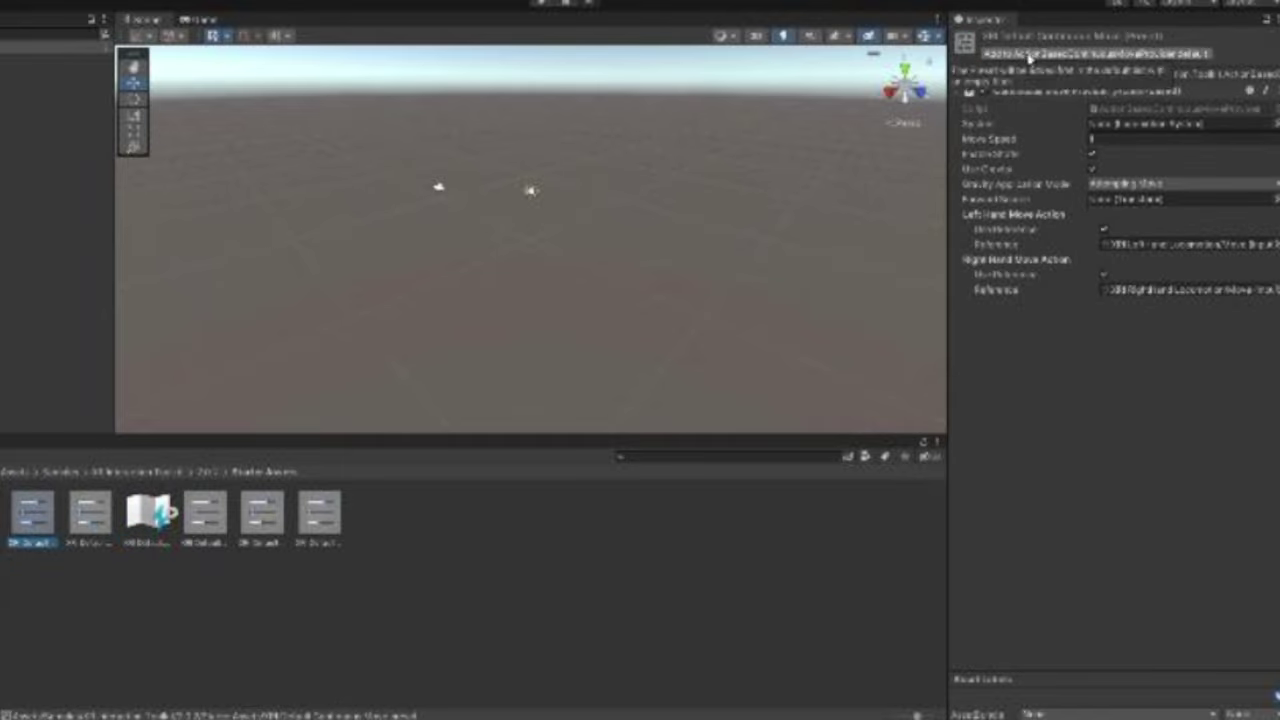
{"action": "left_click", "coordinate": [1030, 56]}
{"action": "left_click", "coordinate": [96, 514]}
{"action": "left_click", "coordinate": [1028, 56]}
{"action": "left_click", "coordinate": [205, 514]}
{"action": "left_click", "coordinate": [1002, 52]}
{"action": "left_click", "coordinate": [319, 514]}
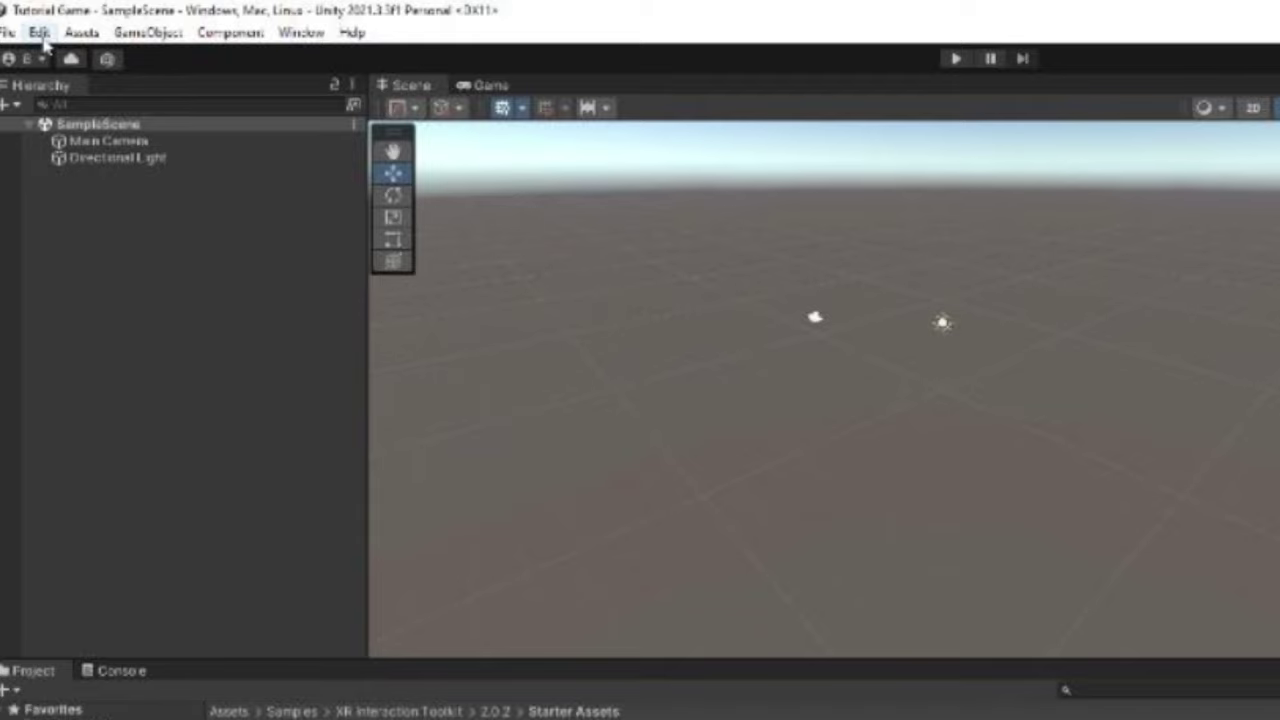
In the project's Preset Manager, set the default right controller's filter to "right" and the left controller's to "Left", and close the settings
{"action": "left_click", "coordinate": [80, 31]}
{"action": "left_click", "coordinate": [95, 695]}
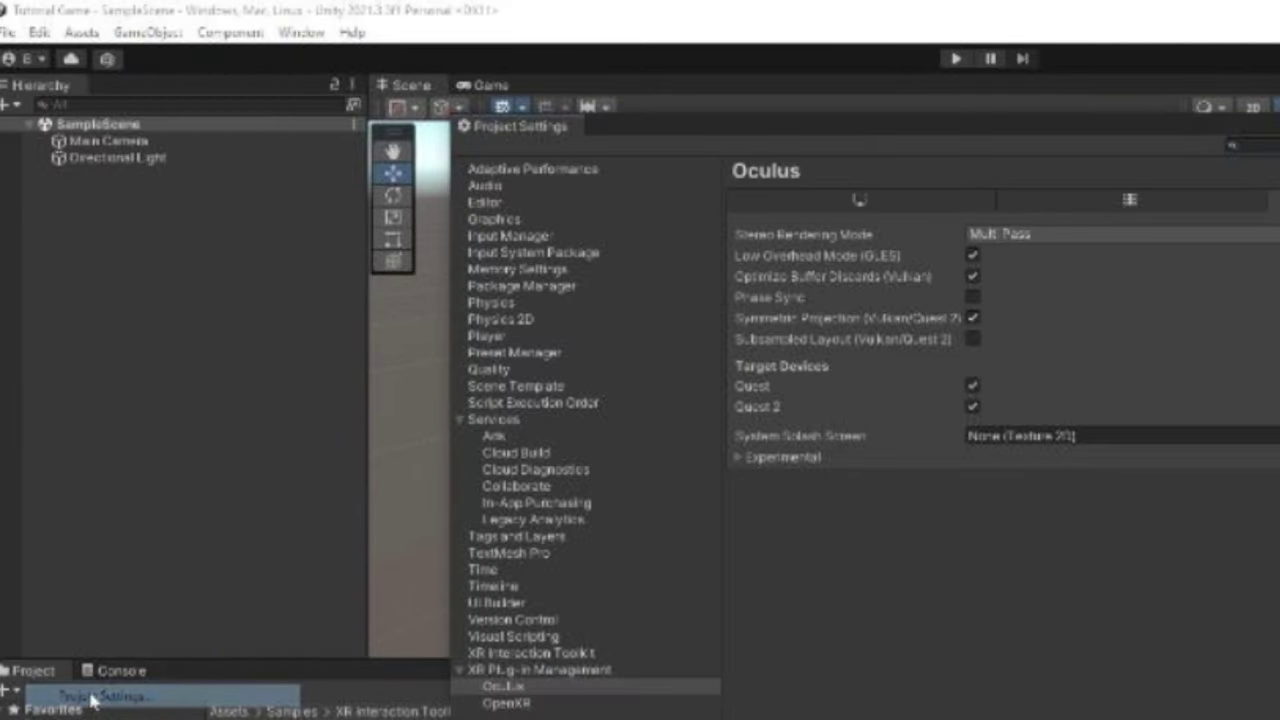
{"action": "left_click", "coordinate": [546, 358]}
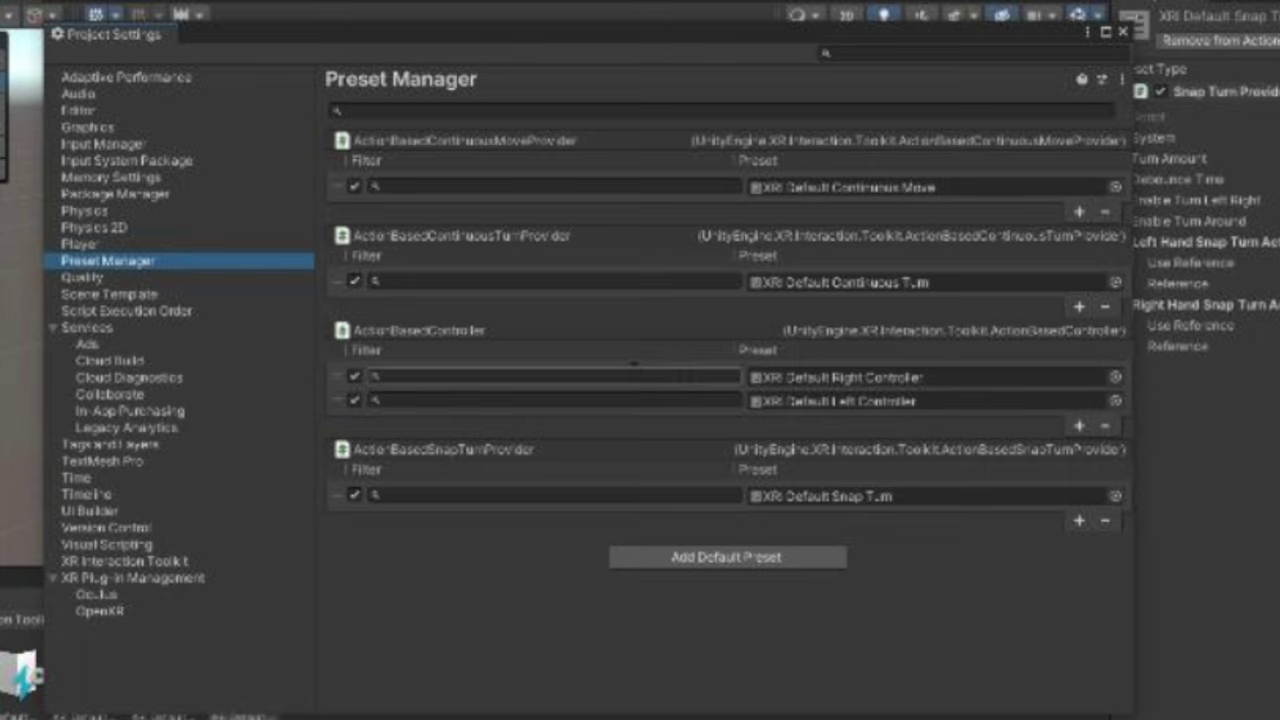
{"action": "left_click", "coordinate": [606, 375]}
{"action": "type", "text": "right"}
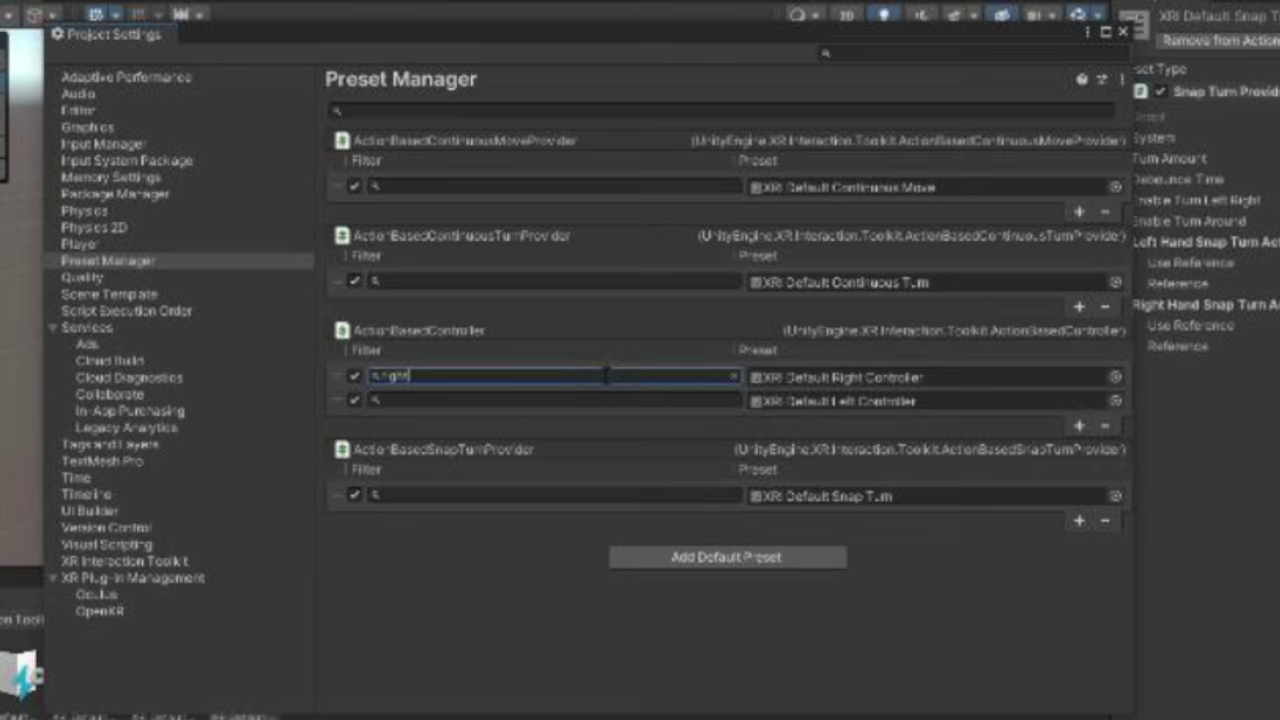
{"action": "left_click", "coordinate": [538, 400]}
{"action": "type", "text": "Left"}
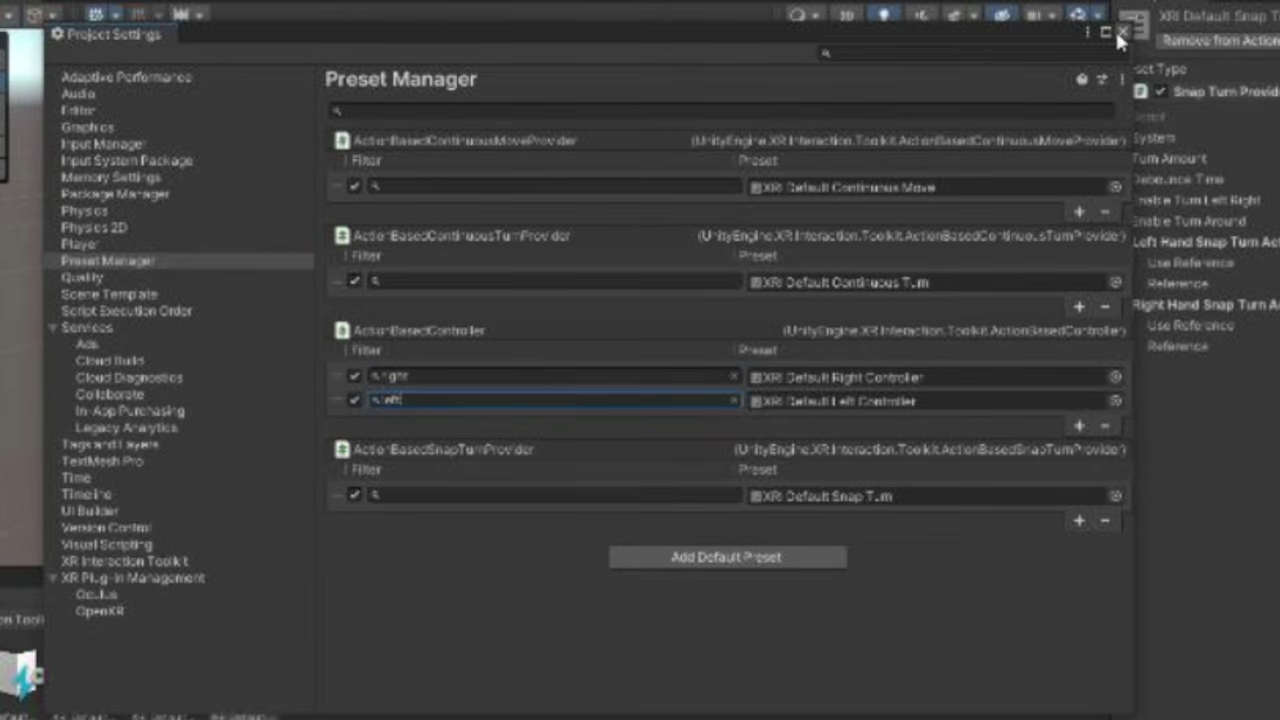
{"action": "left_click", "coordinate": [1118, 32]}
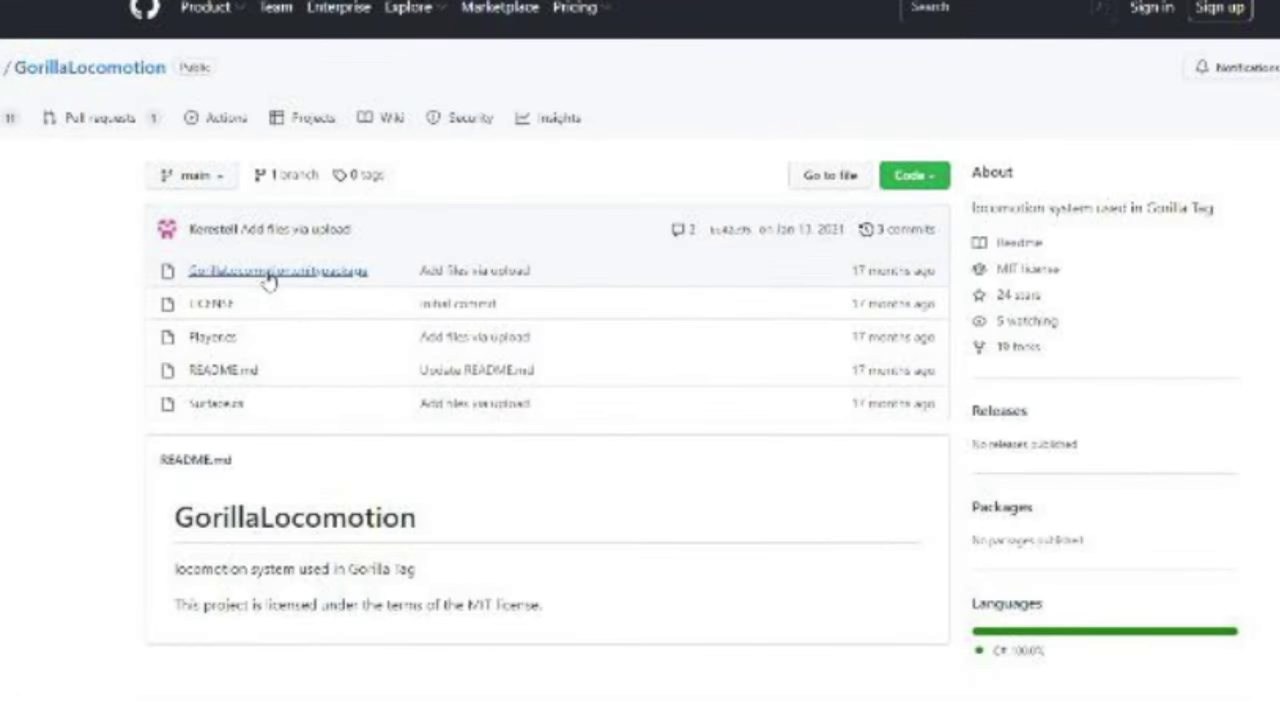
Switch to the GorillaLocomotion GitHub repository in the browser, download GorillaLocomotion.unitypackage and close the browser
{"action": "left_click", "coordinate": [274, 272]}
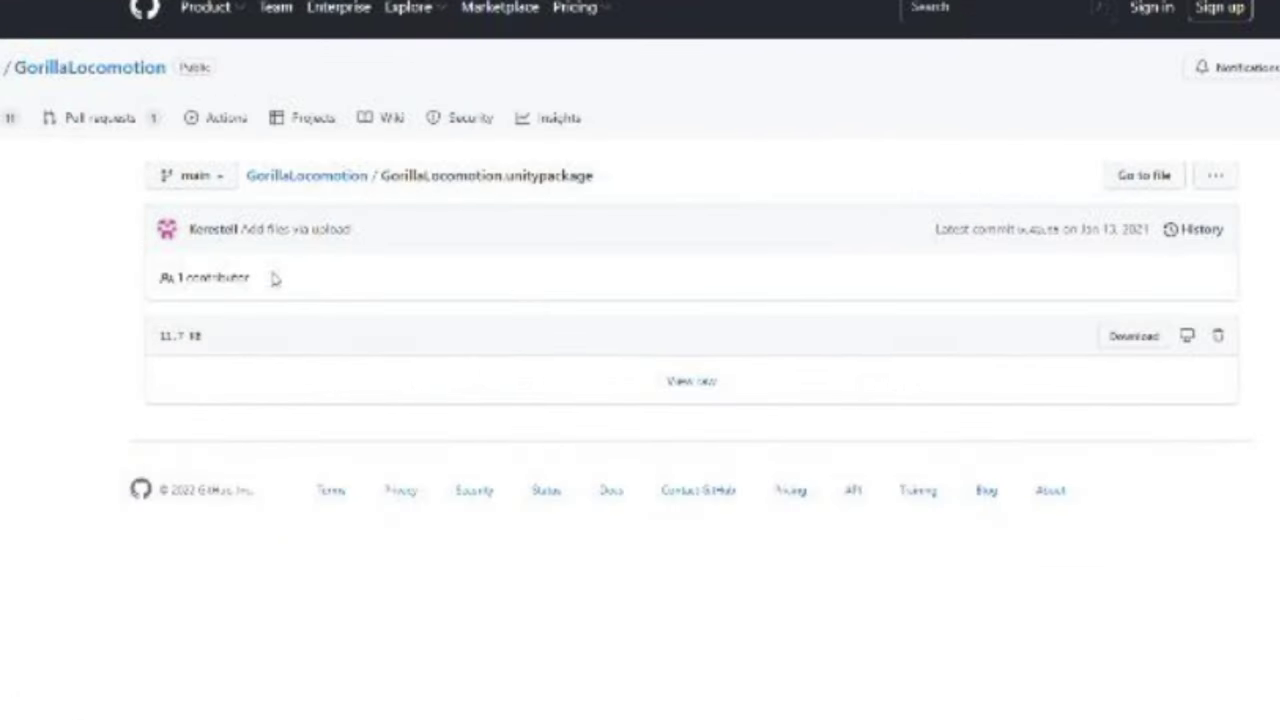
{"action": "left_click", "coordinate": [1133, 337]}
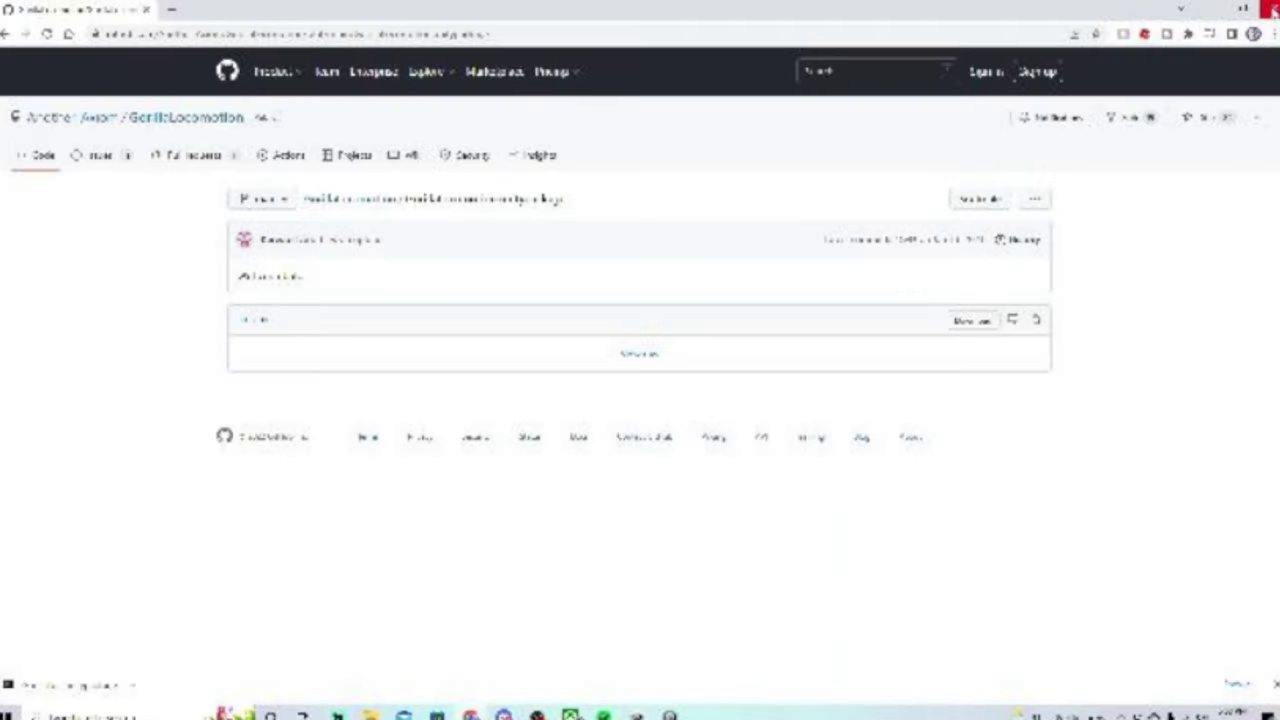
{"action": "left_click", "coordinate": [1272, 12]}
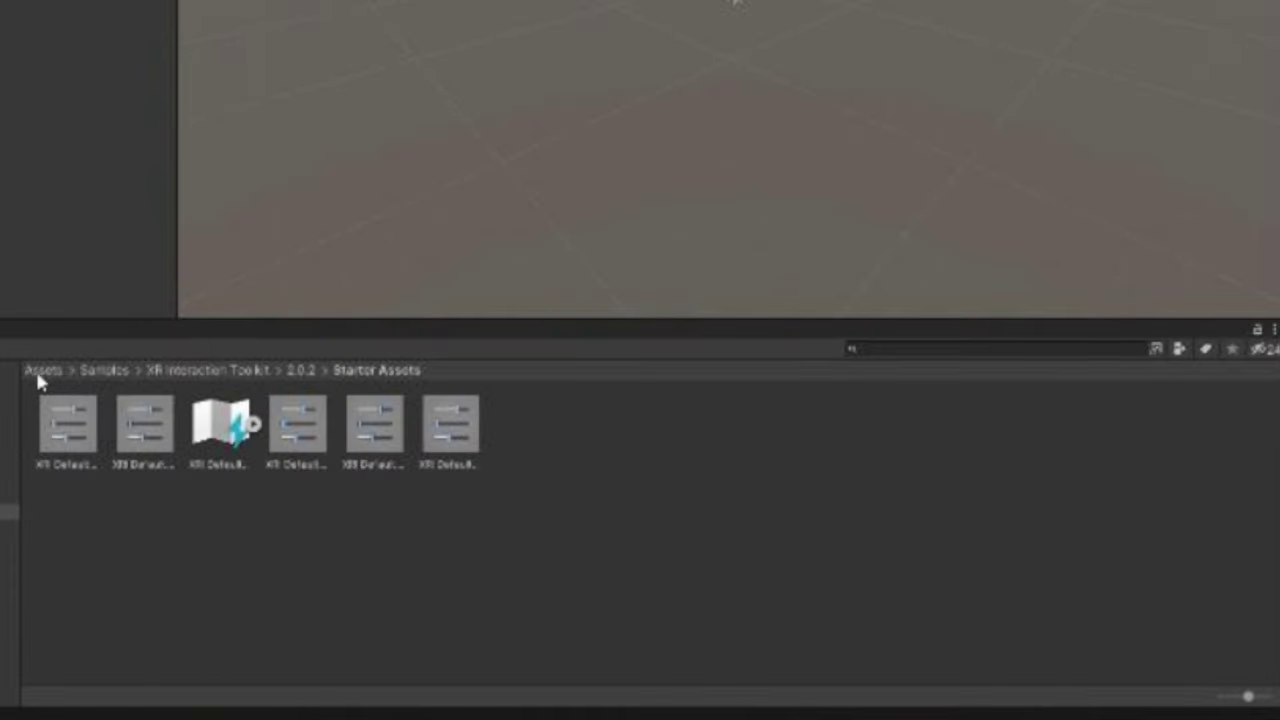
From the project's Assets folder, start a custom package import and load GorillaLocomotion (5).unitypackage from Downloads
{"action": "left_click", "coordinate": [149, 461]}
{"action": "right_click", "coordinate": [446, 480]}
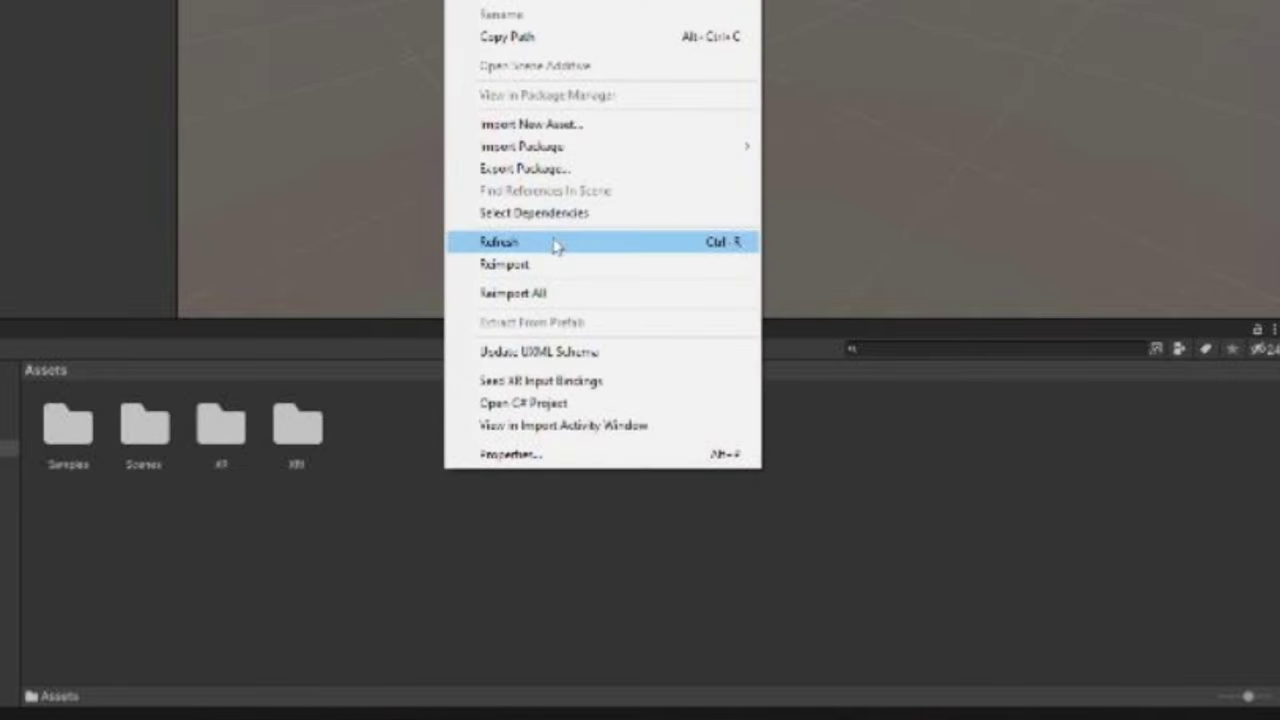
{"action": "mouse_move", "coordinate": [597, 163]}
{"action": "left_click", "coordinate": [812, 150]}
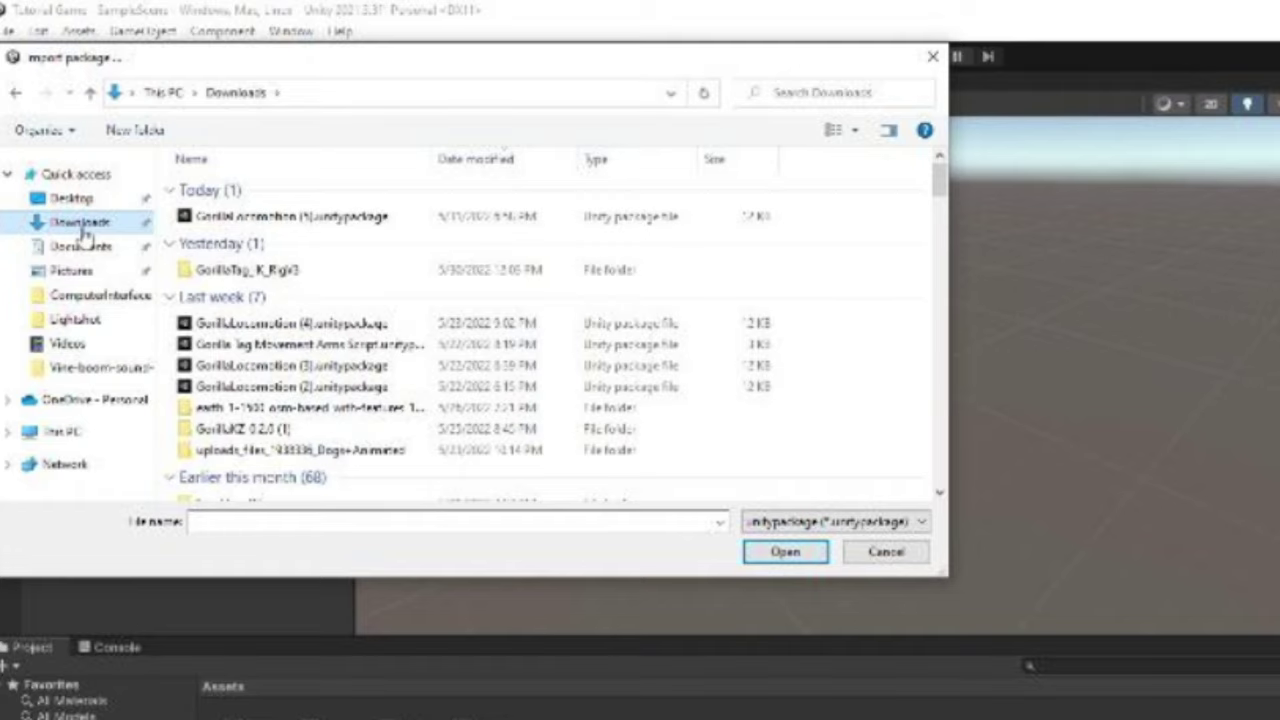
{"action": "left_click", "coordinate": [400, 218]}
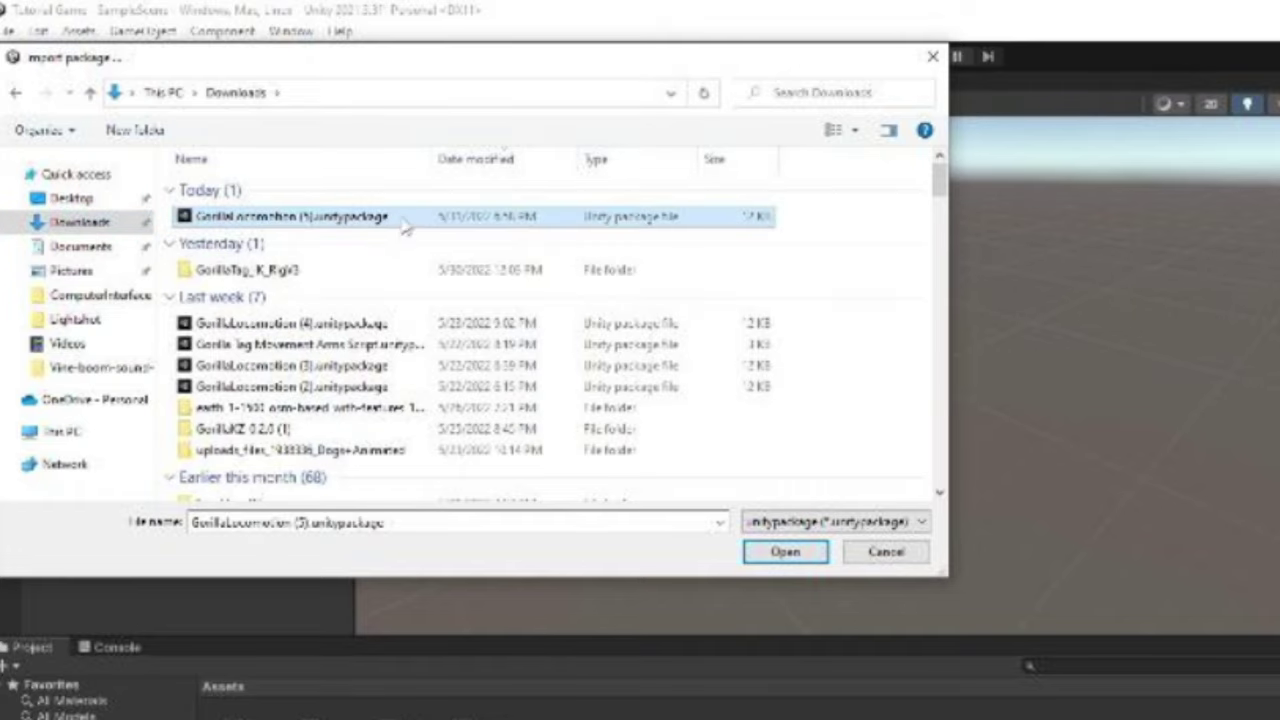
{"action": "left_click", "coordinate": [785, 551]}
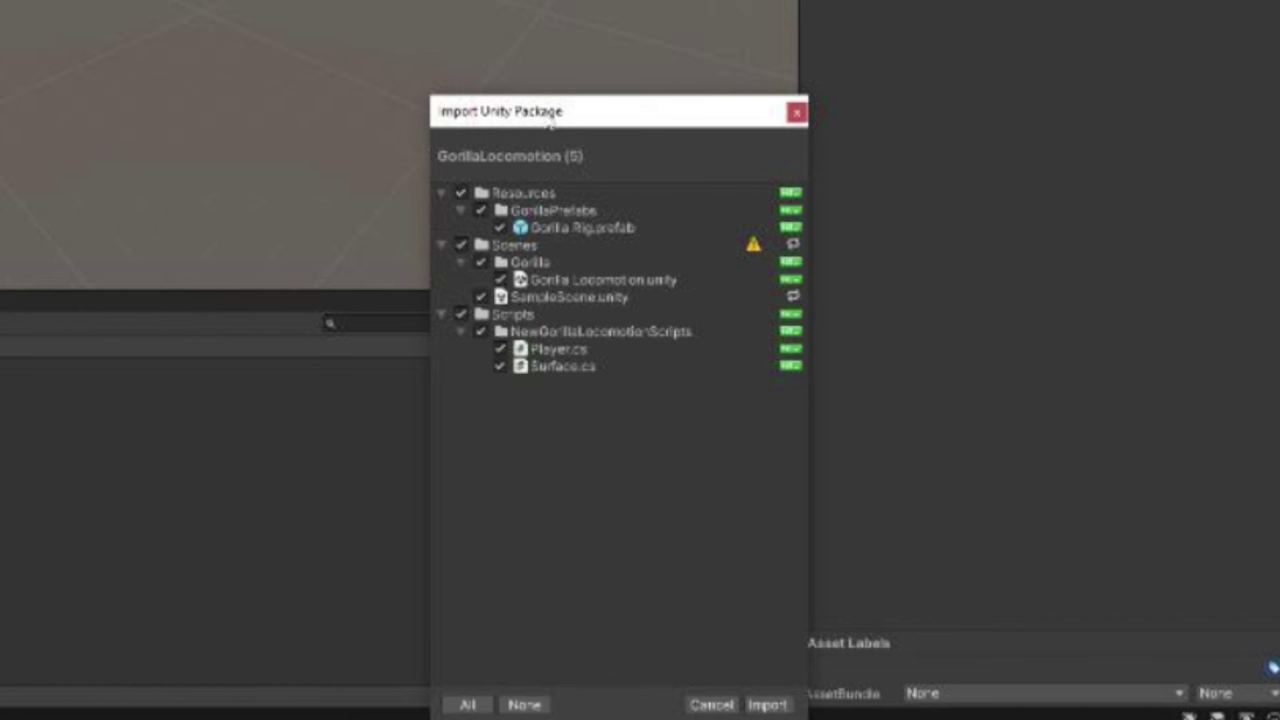
Import all items of the GorillaLocomotion package and reload the modified SampleScene
{"action": "left_click_drag", "start_coordinate": [553, 120], "coordinate": [453, 11]}
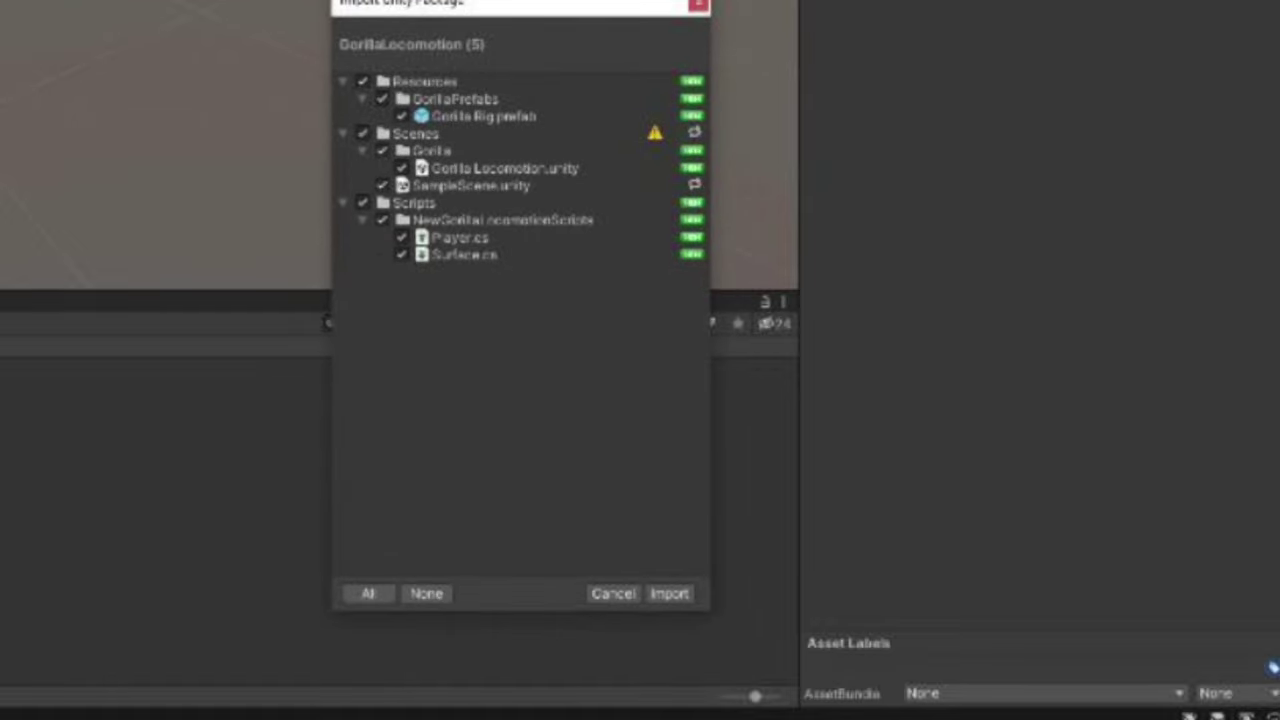
{"action": "left_click", "coordinate": [670, 595]}
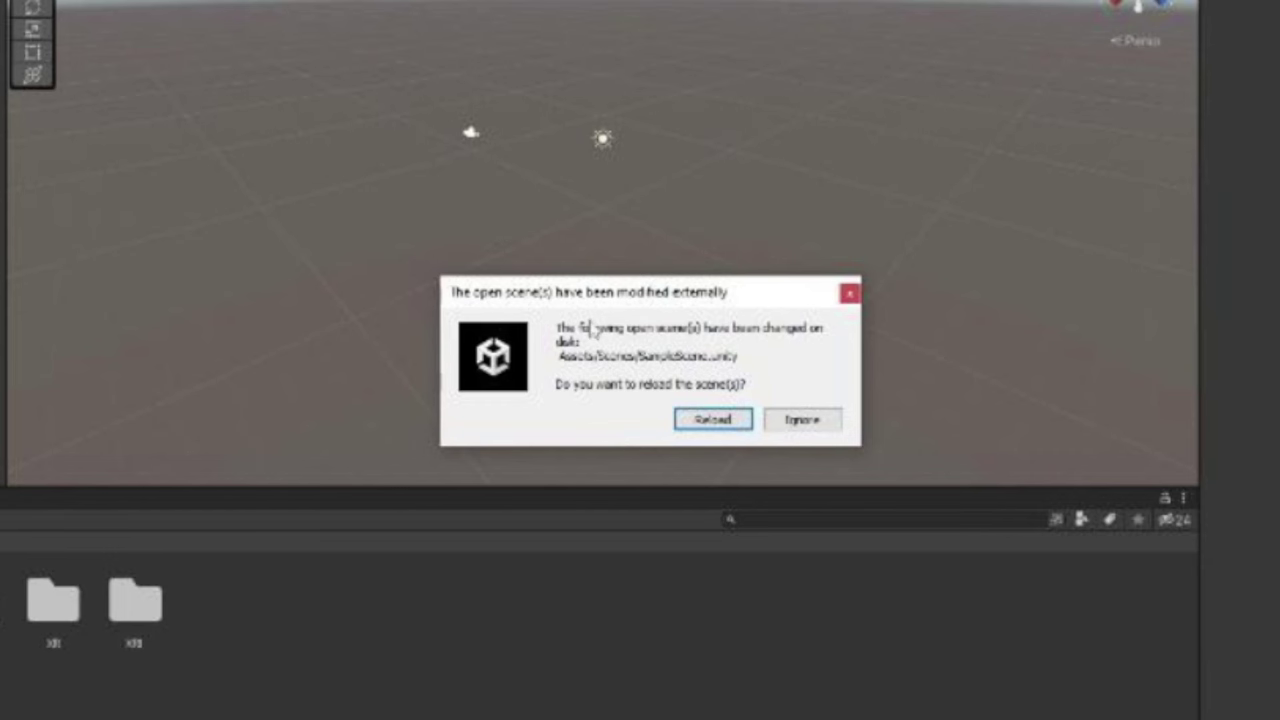
{"action": "left_click", "coordinate": [711, 420]}
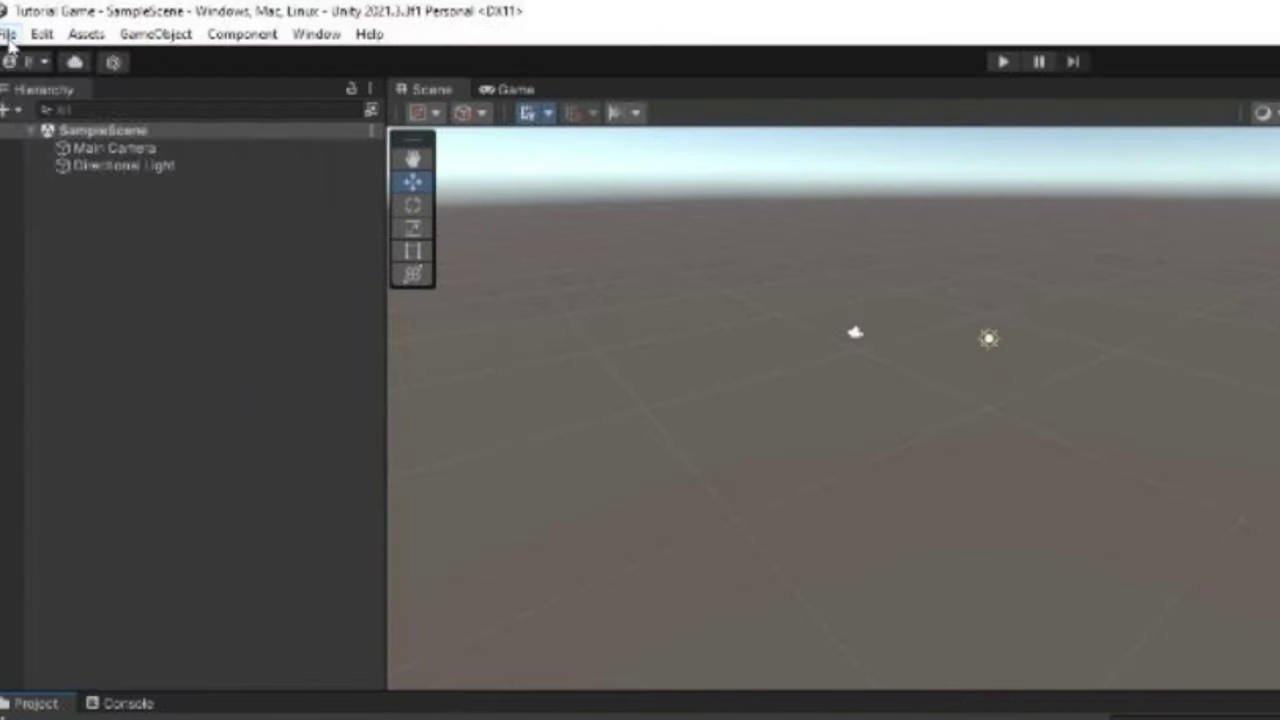
Save SampleScene and add a new 3D cube to it
{"action": "left_click", "coordinate": [10, 38]}
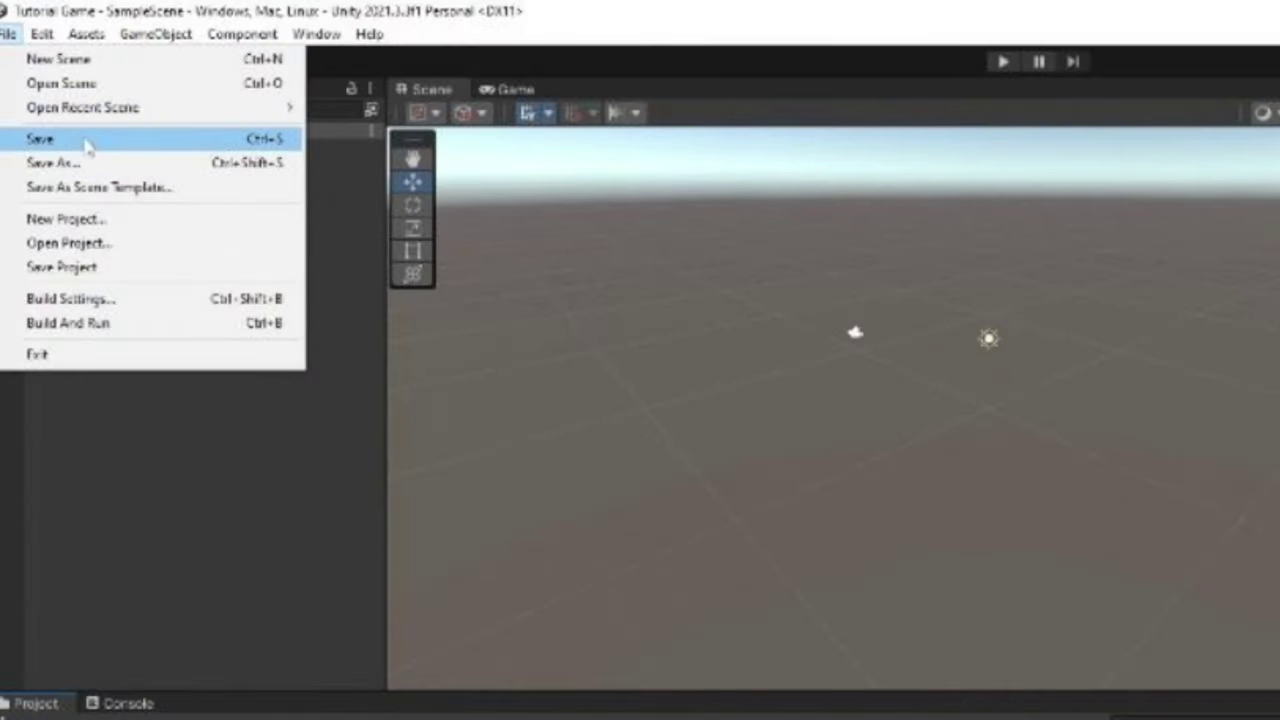
{"action": "left_click", "coordinate": [86, 139]}
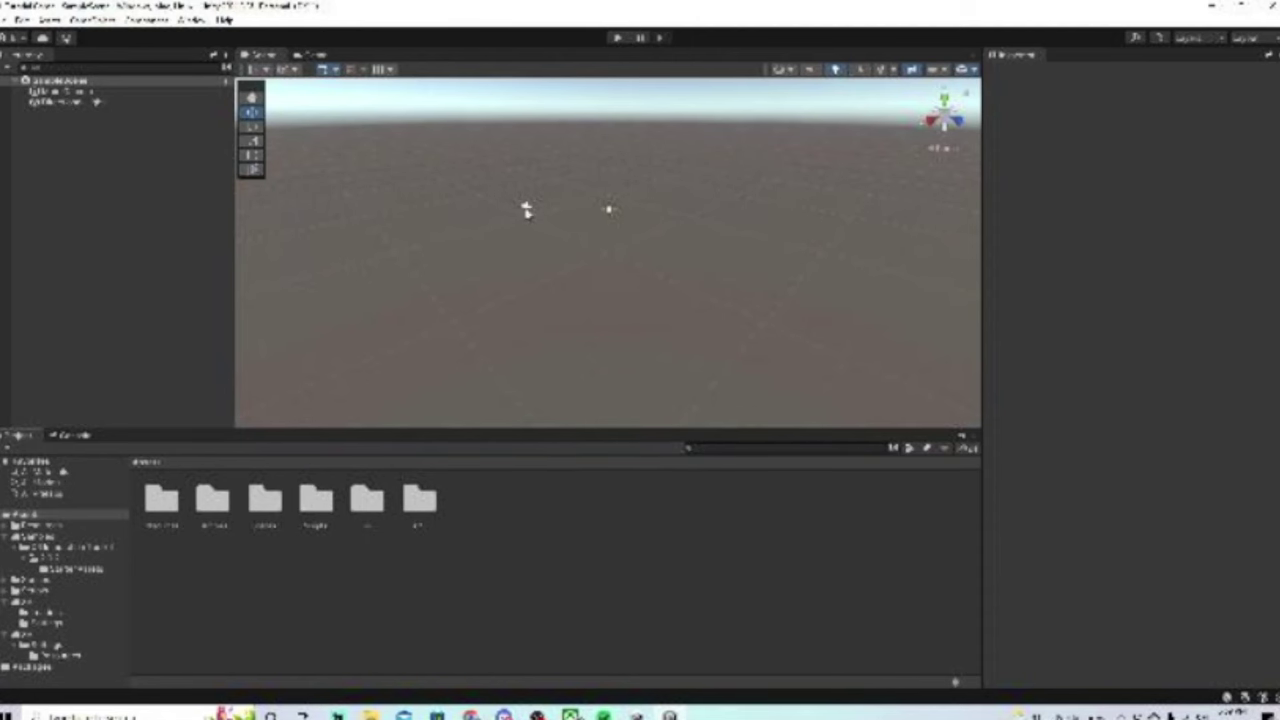
{"action": "left_click", "coordinate": [4, 69]}
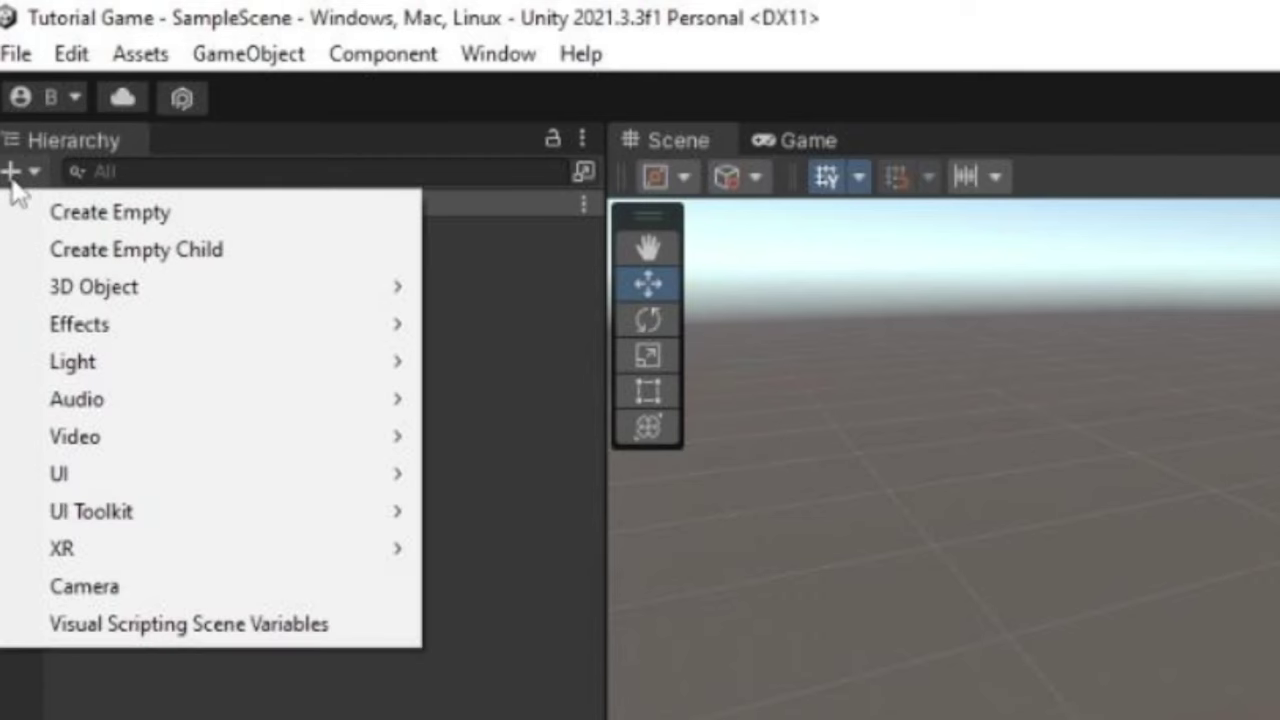
{"action": "mouse_move", "coordinate": [40, 116]}
{"action": "left_click", "coordinate": [495, 287]}
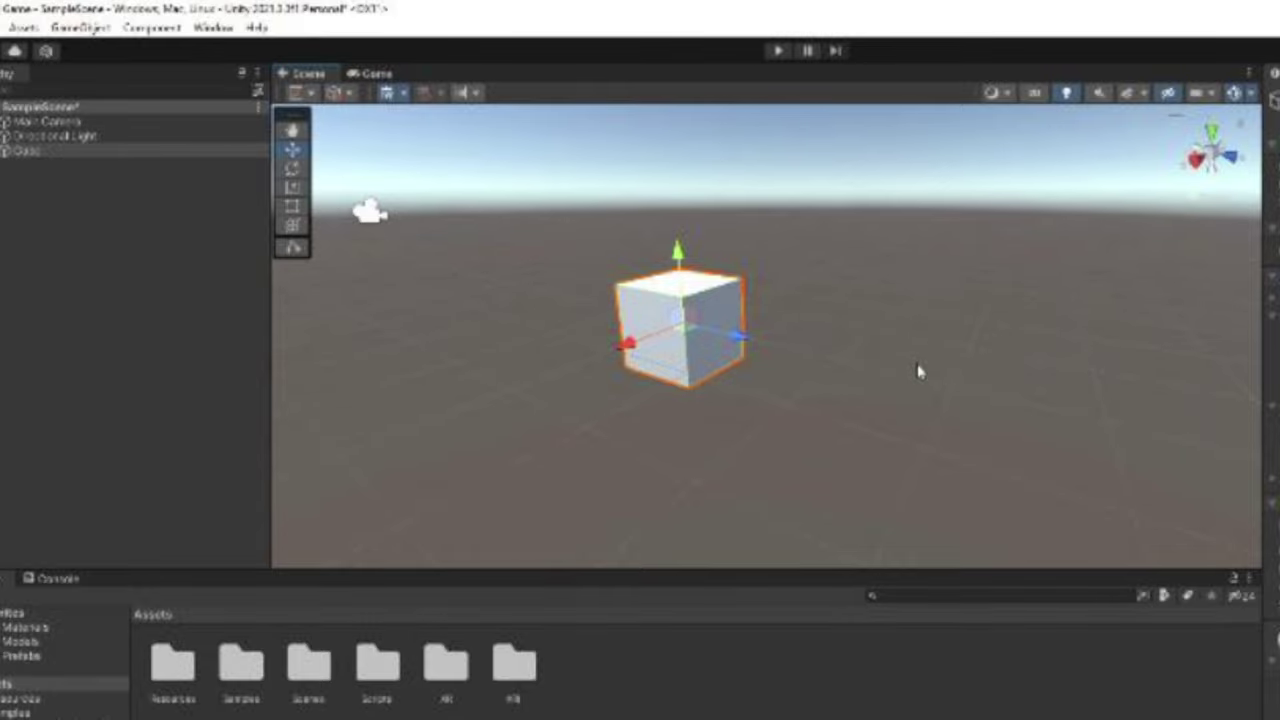
Scale the cube down in height and stretch it along both horizontal axes into a thin, wide slab
{"action": "right_click_drag", "start_coordinate": [982, 425], "coordinate": [783, 331]}
{"action": "right_click_drag", "start_coordinate": [860, 288], "coordinate": [768, 425]}
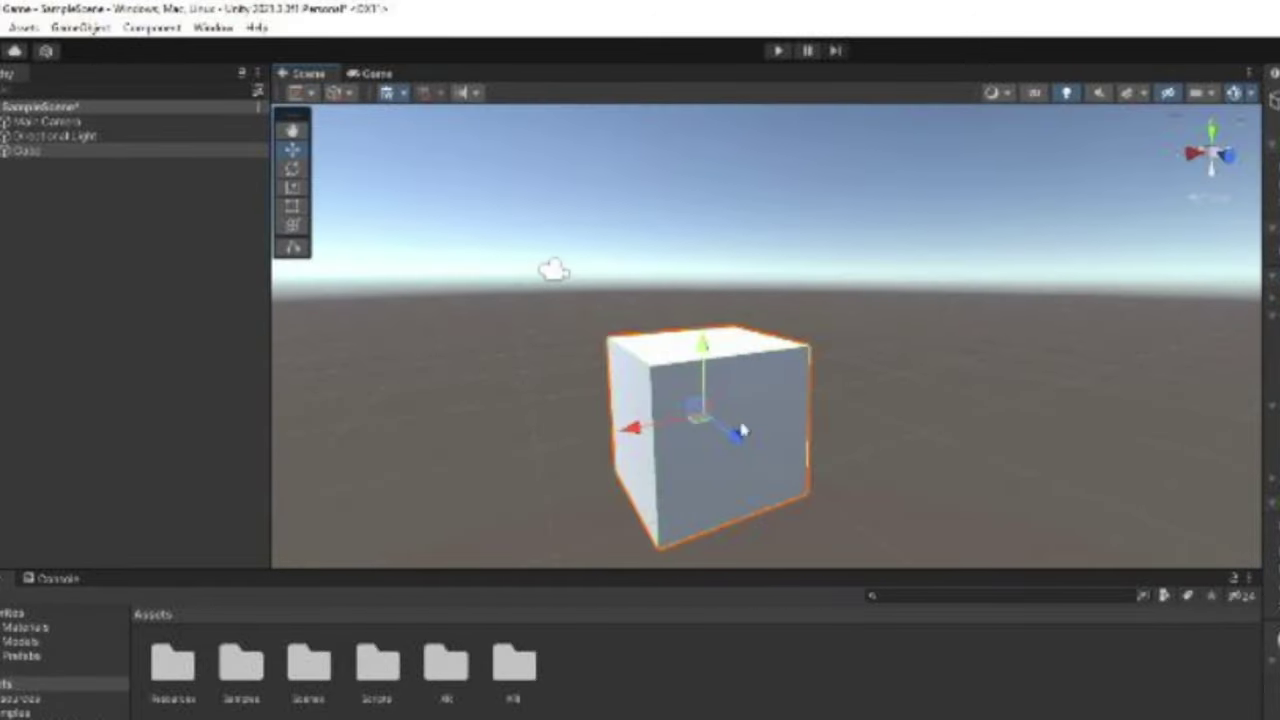
{"action": "left_click", "coordinate": [292, 189]}
{"action": "left_click_drag", "start_coordinate": [703, 342], "coordinate": [714, 405]}
{"action": "left_click_drag", "start_coordinate": [737, 369], "coordinate": [905, 425]}
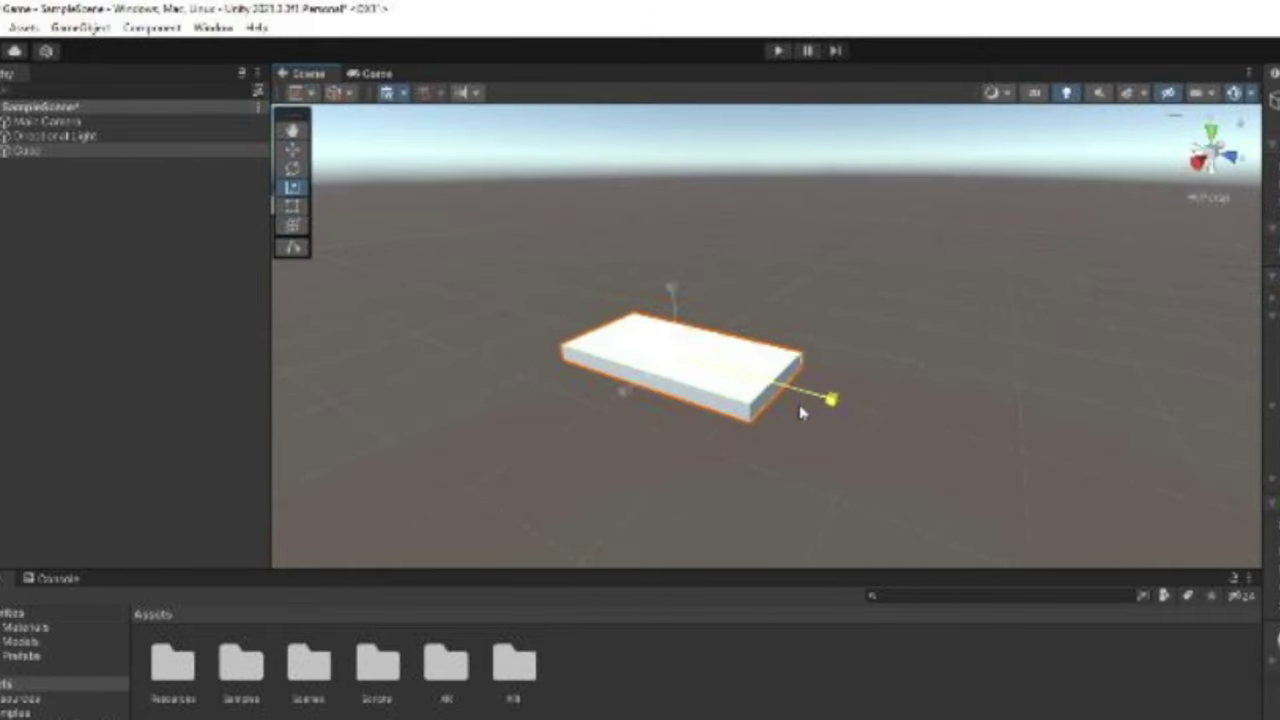
{"action": "left_click_drag", "start_coordinate": [625, 391], "coordinate": [623, 477]}
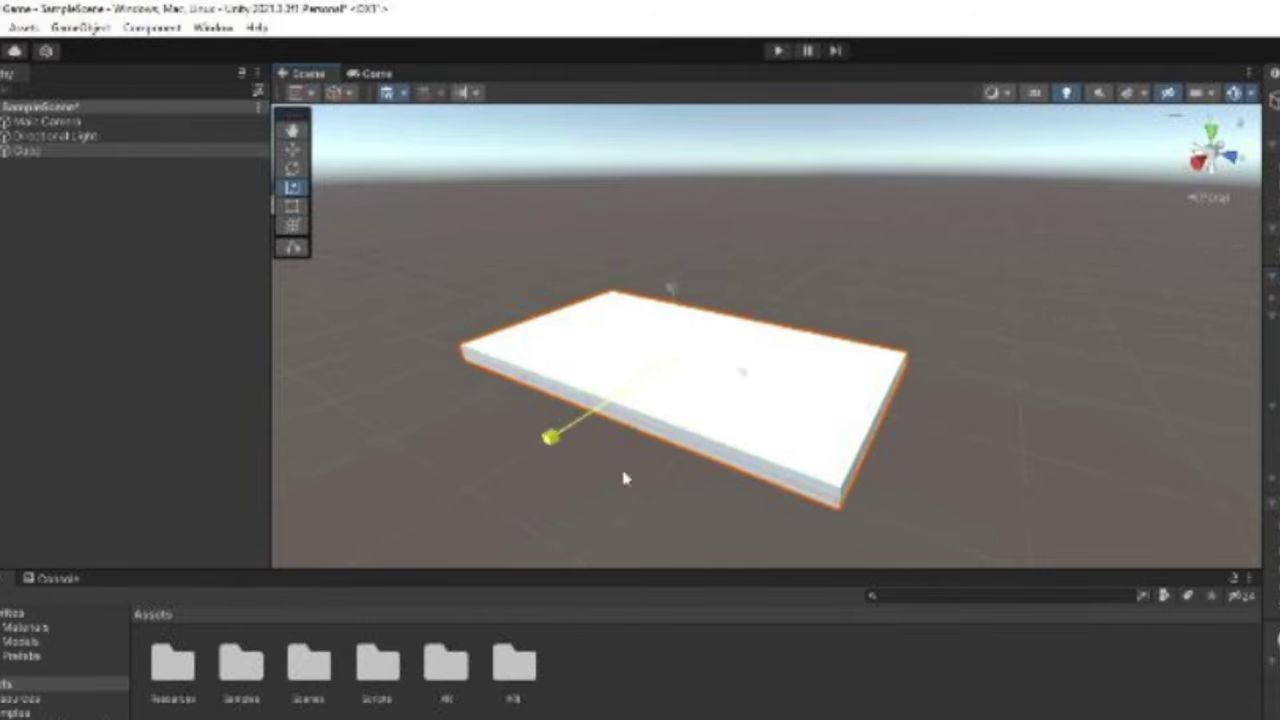
{"action": "left_click_drag", "start_coordinate": [623, 477], "coordinate": [596, 492]}
Enlarge the slab with the Rect tool by pulling two opposite corners outward to form a large floor
{"action": "left_click", "coordinate": [292, 206]}
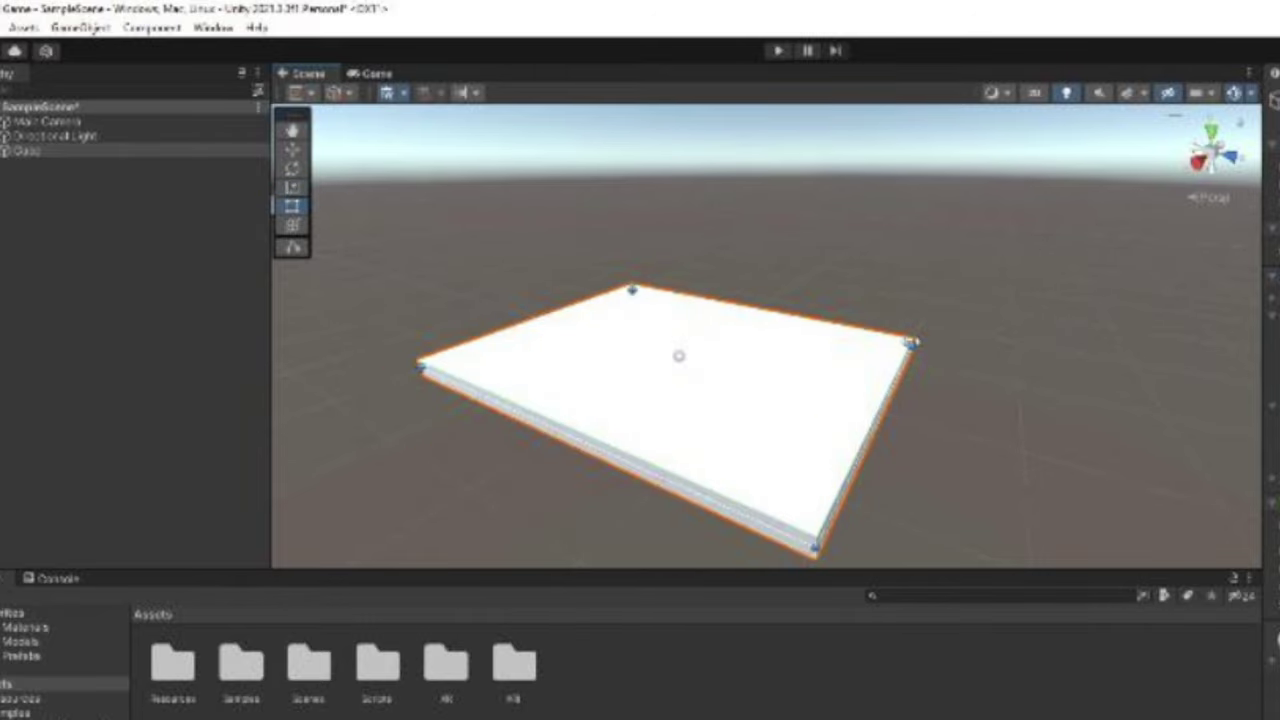
{"action": "left_click_drag", "start_coordinate": [911, 343], "coordinate": [1034, 254]}
{"action": "left_click_drag", "start_coordinate": [420, 367], "coordinate": [222, 304]}
{"action": "right_click_drag", "start_coordinate": [560, 322], "coordinate": [704, 378]}
{"action": "scroll", "coordinate": [703, 380], "scroll_direction": "down", "scroll_amount": 10}
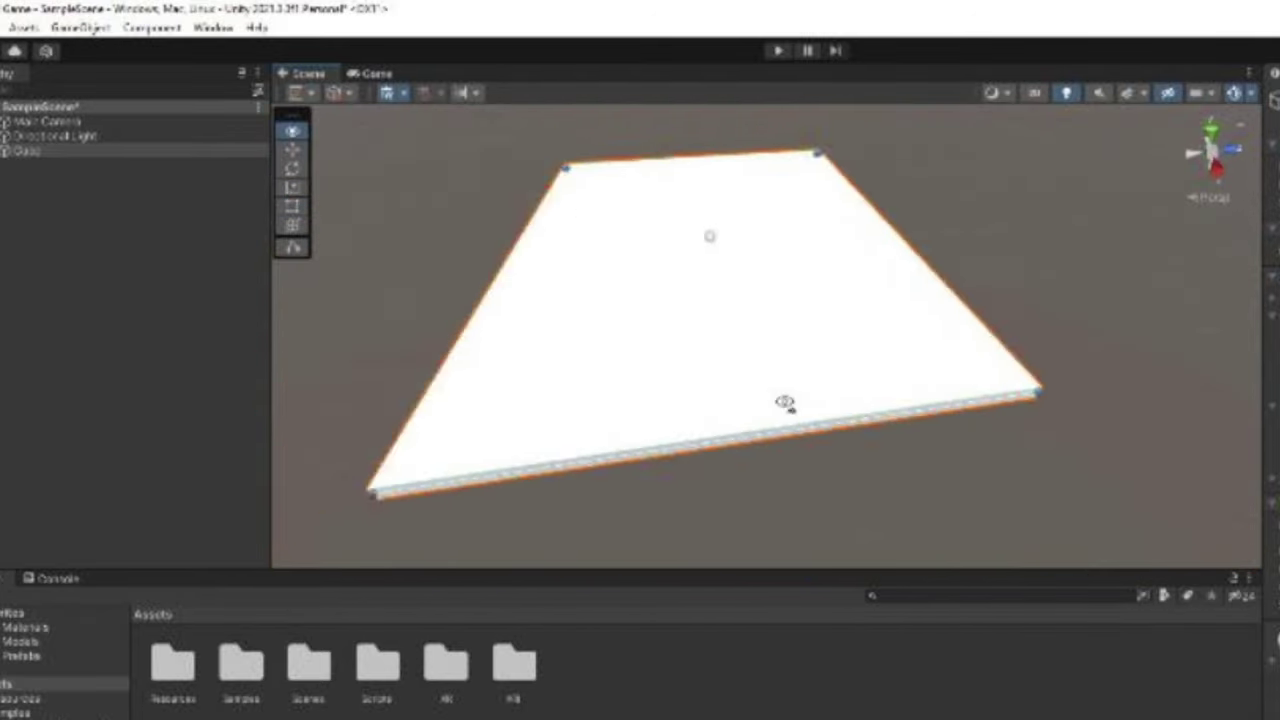
{"action": "left_click_drag", "start_coordinate": [809, 409], "coordinate": [649, 442]}
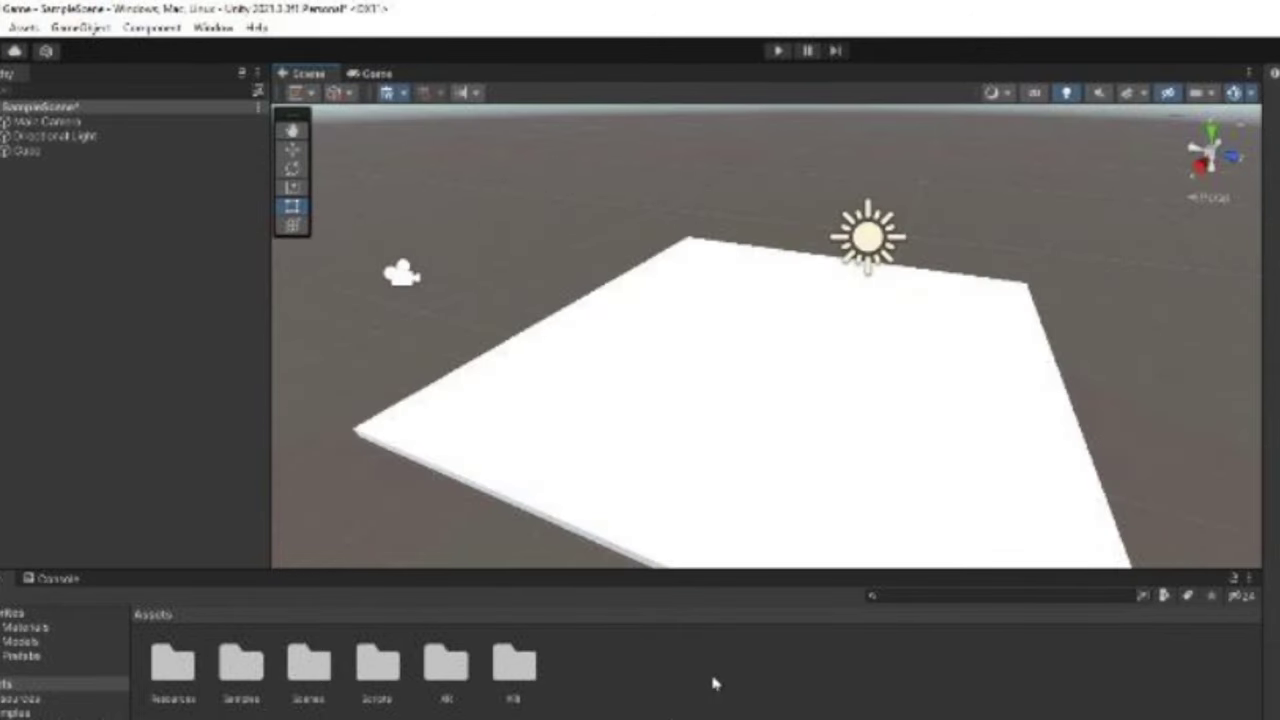
Create a folder named Materials in the project's Assets and open it
{"action": "right_click", "coordinate": [696, 684]}
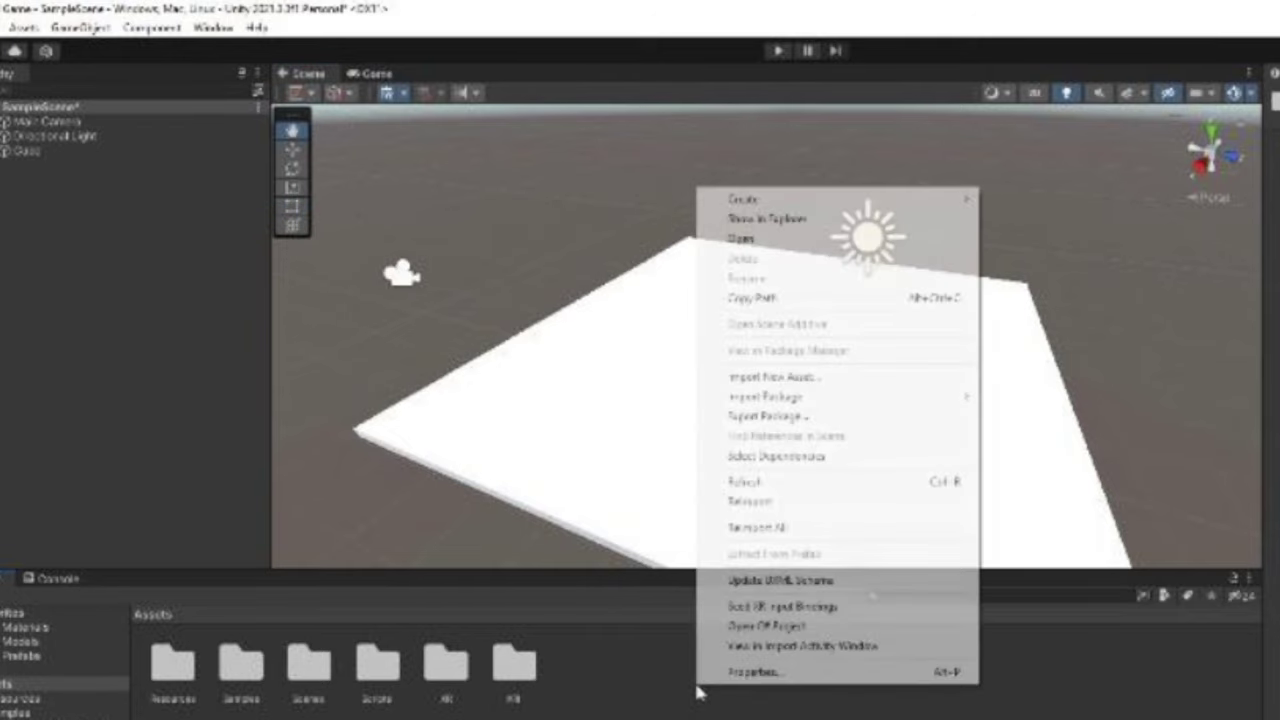
{"action": "mouse_move", "coordinate": [864, 208]}
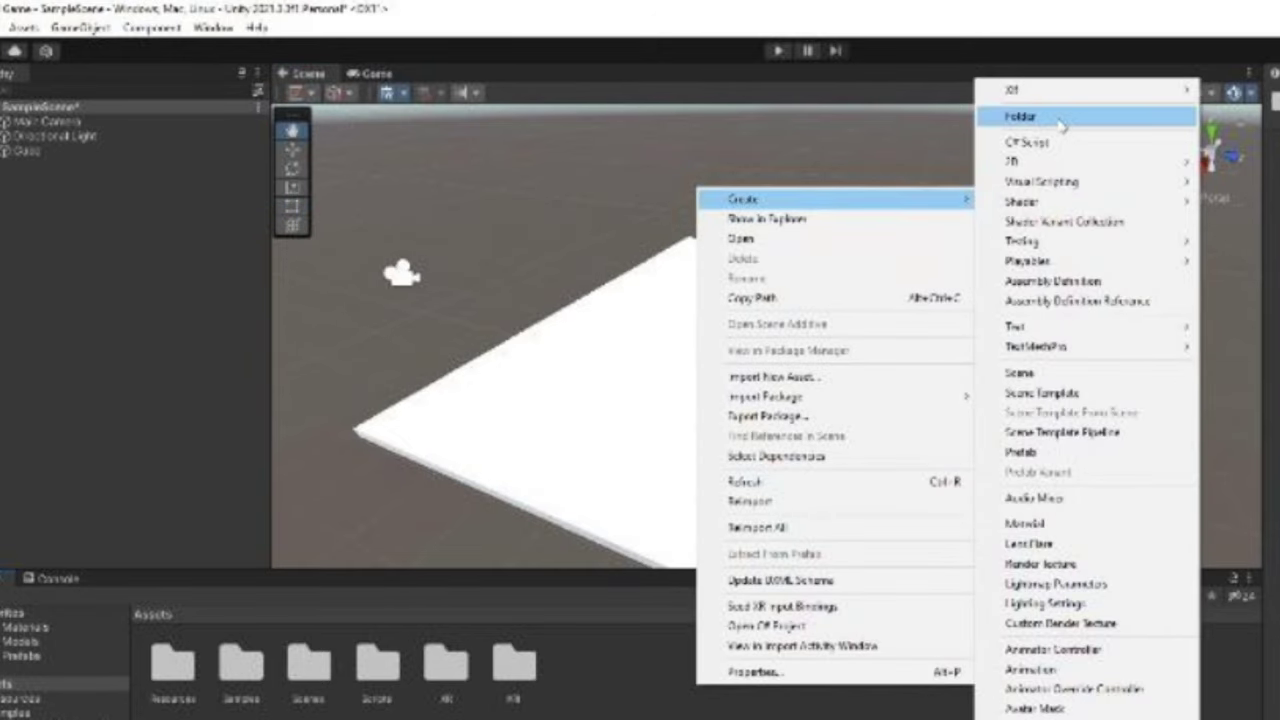
{"action": "left_click", "coordinate": [1030, 116]}
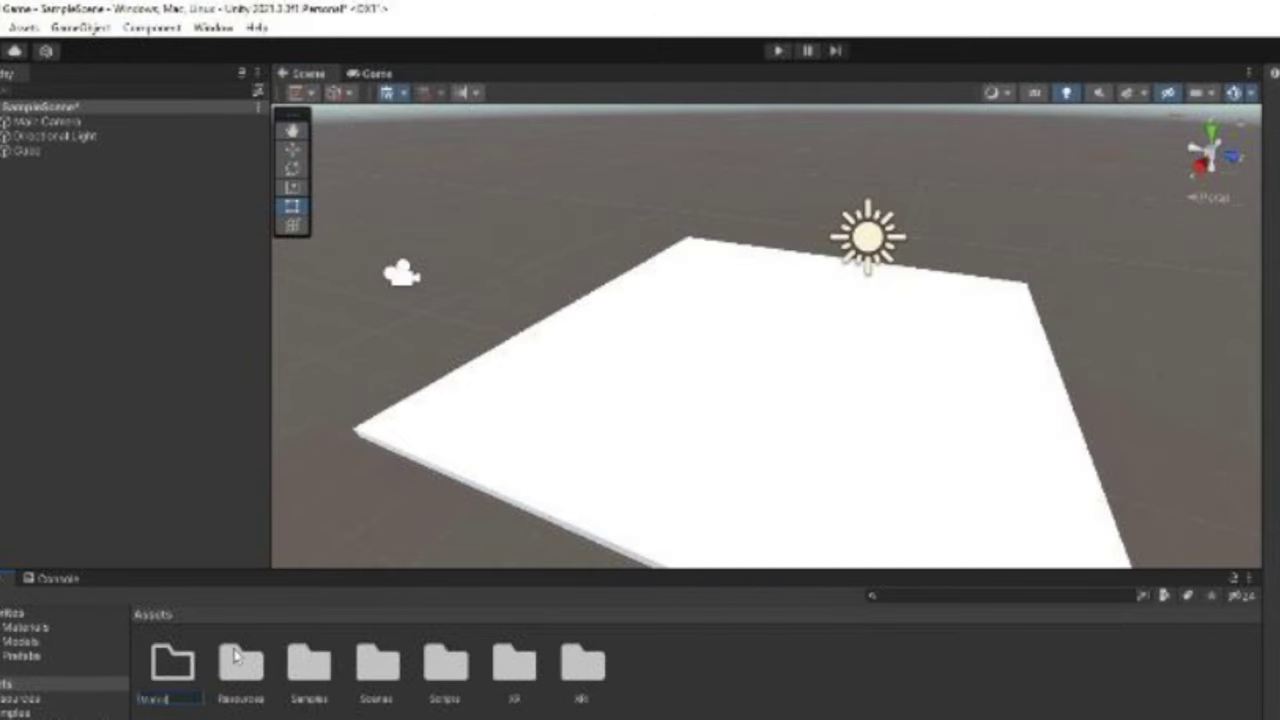
{"action": "type", "text": "Materials"}
{"action": "key", "text": "Return"}
{"action": "double_click", "coordinate": [174, 664]}
Create a new material named Red in the Materials folder
{"action": "right_click", "coordinate": [362, 666]}
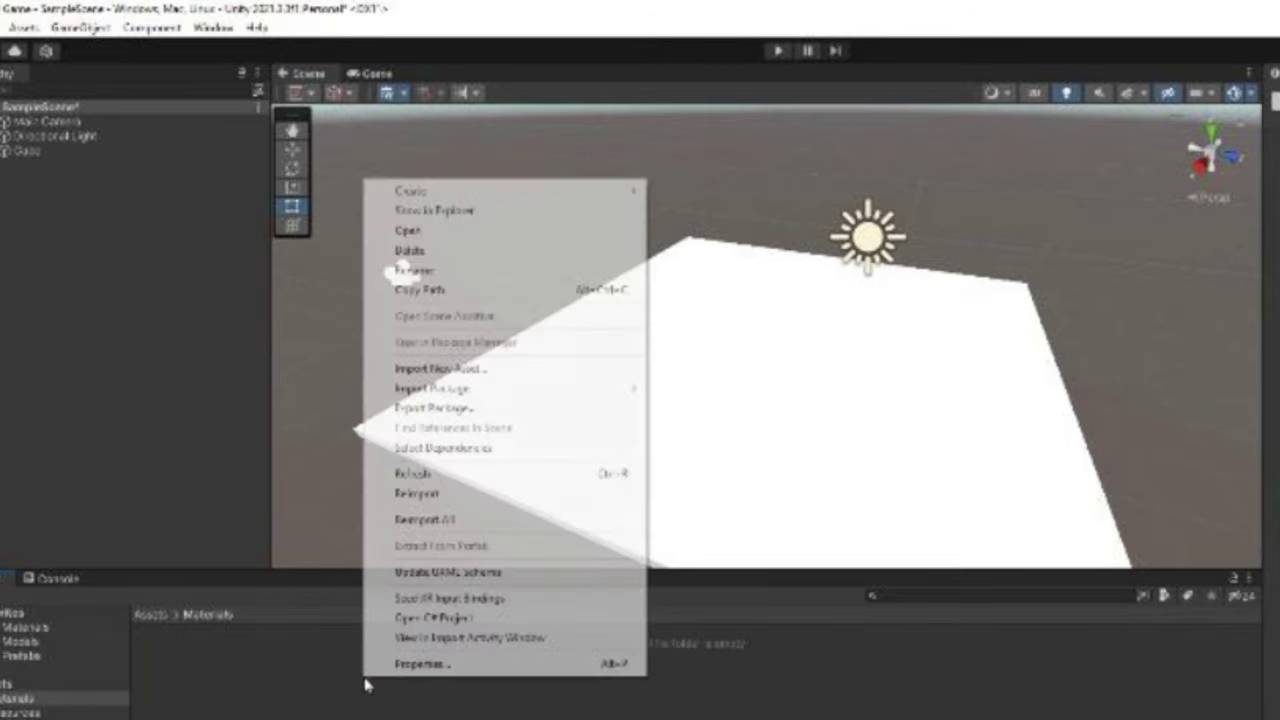
{"action": "mouse_move", "coordinate": [518, 198]}
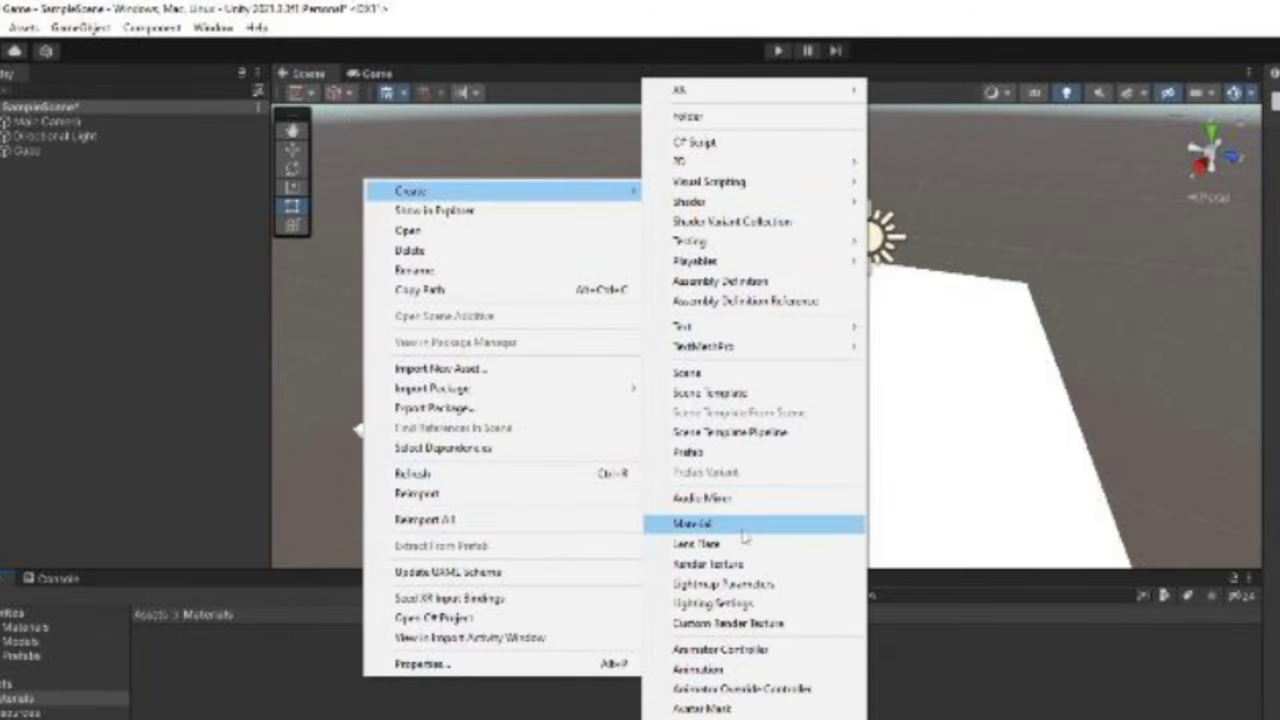
{"action": "left_click", "coordinate": [745, 525]}
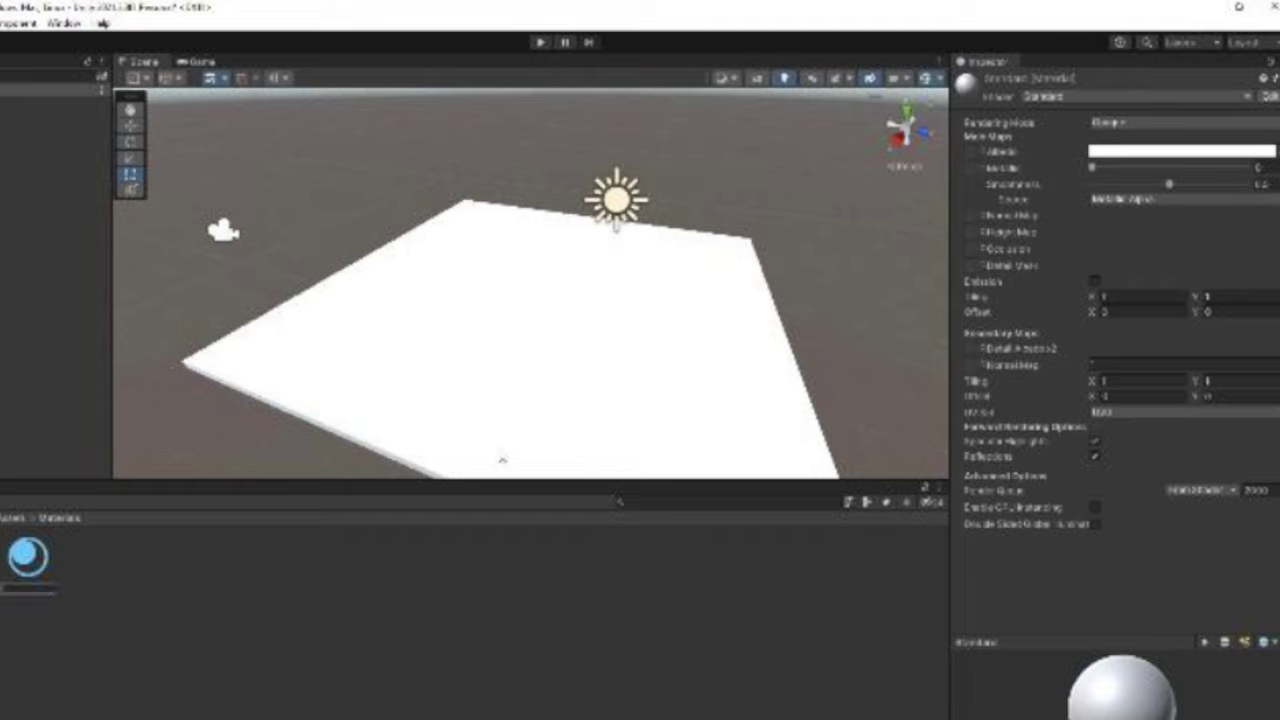
{"action": "type", "text": "Soil"}
{"action": "key", "text": "Return"}
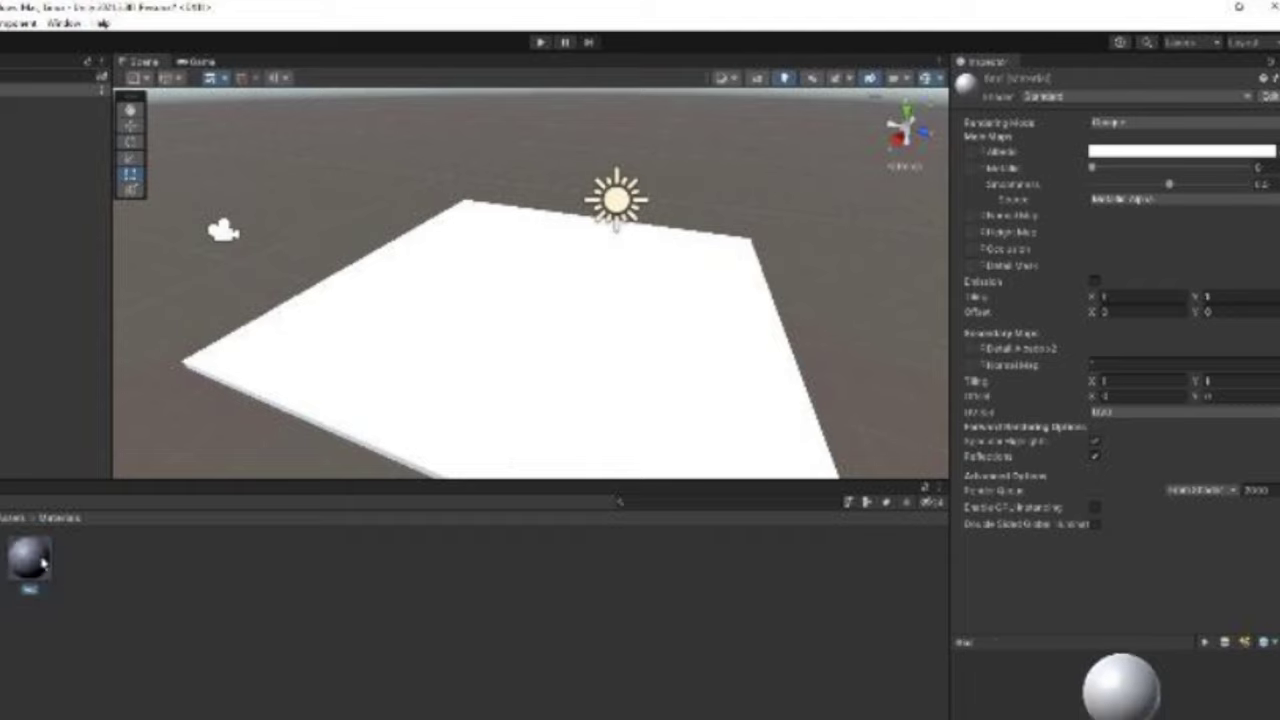
Set the Red material's albedo to a fully saturated bright red and close the colour picker
{"action": "left_click", "coordinate": [1128, 152]}
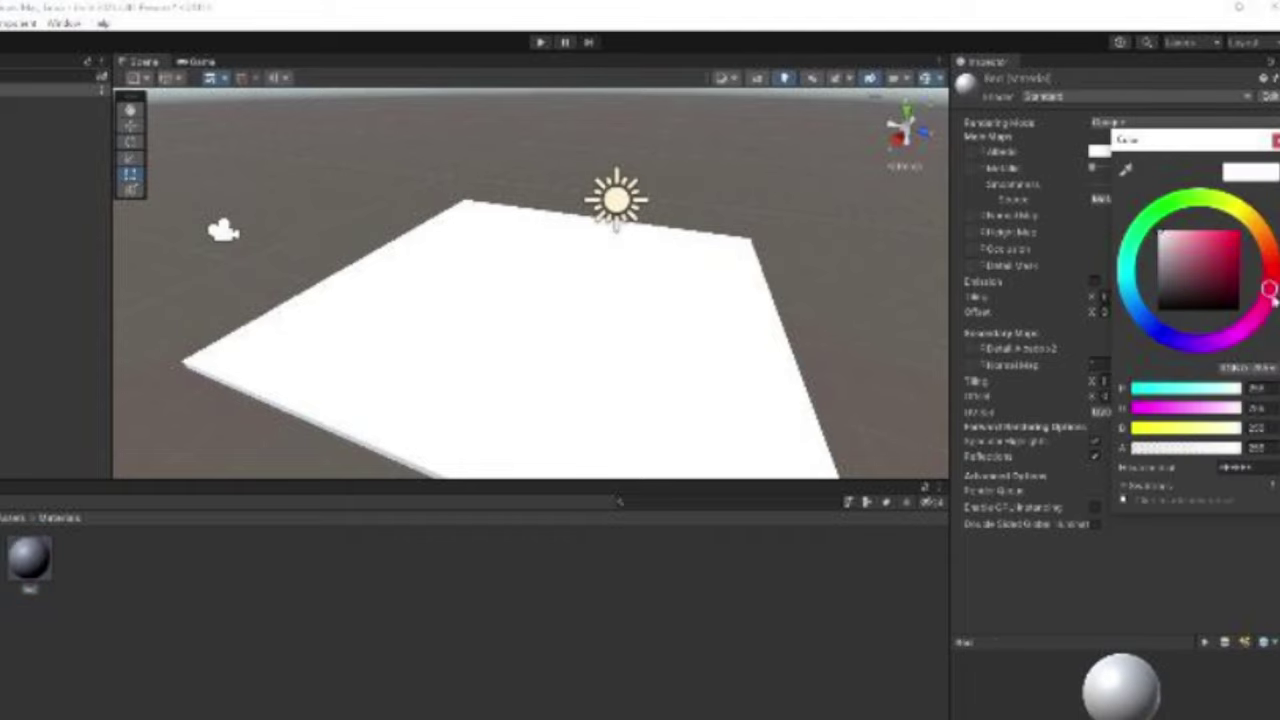
{"action": "left_click_drag", "start_coordinate": [1238, 268], "coordinate": [1262, 236]}
{"action": "left_click_drag", "start_coordinate": [1268, 290], "coordinate": [1270, 272]}
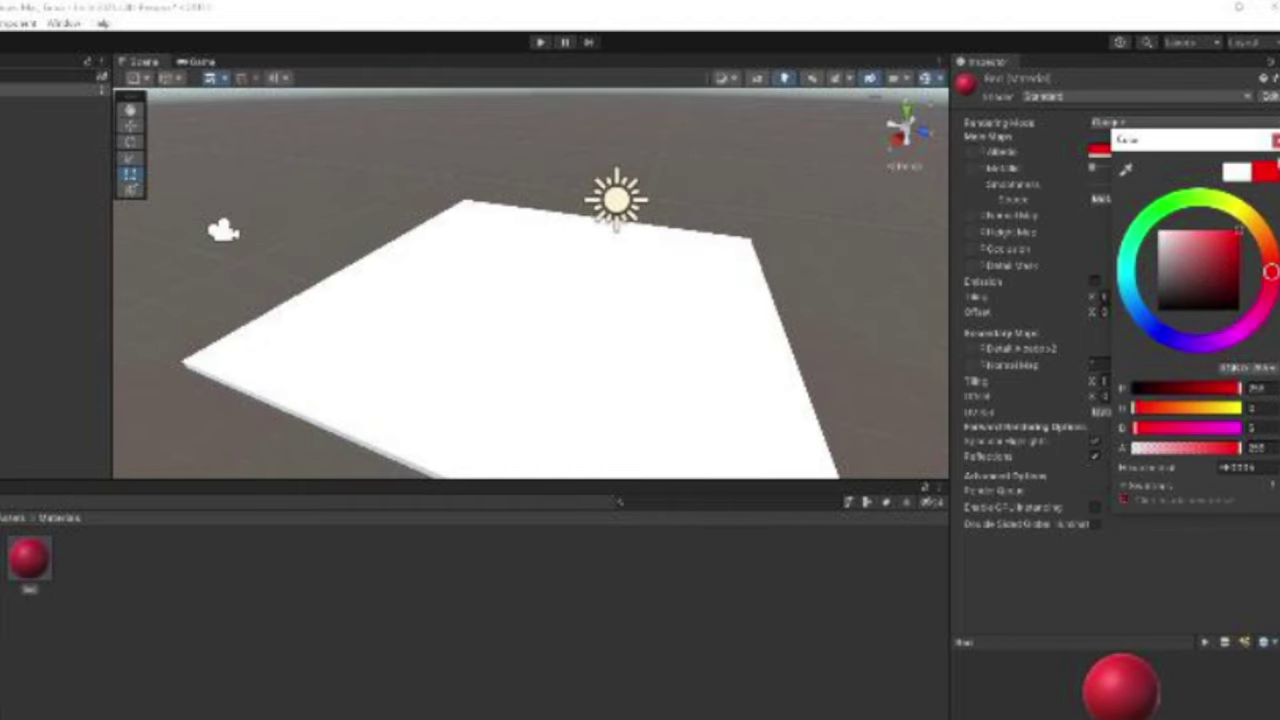
{"action": "left_click", "coordinate": [1276, 141]}
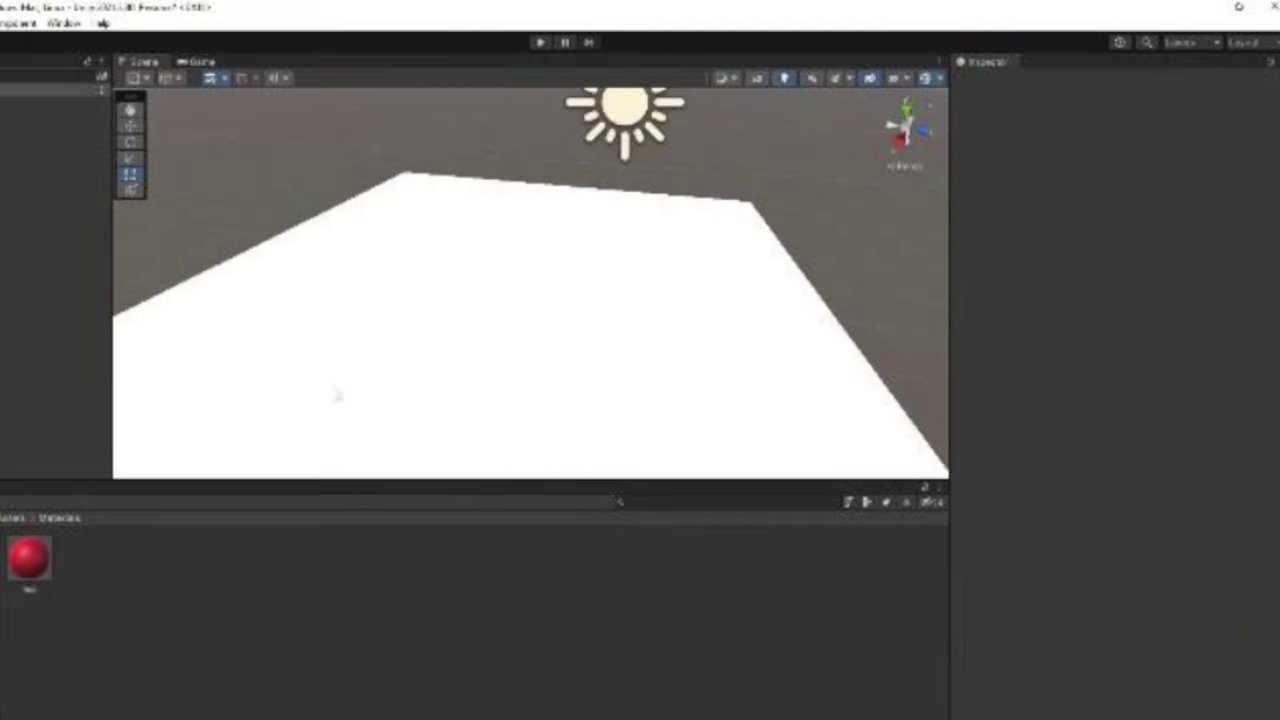
Apply the Red material to the large floor slab in the scene
{"action": "left_click_drag", "start_coordinate": [32, 559], "coordinate": [107, 130]}
{"action": "key", "text": "ctrl+z"}
{"action": "left_click_drag", "start_coordinate": [188, 560], "coordinate": [574, 353]}
Place a new cube on the red floor and duplicate it into a row of five gradually rising blocks
{"action": "right_click_drag", "start_coordinate": [622, 300], "coordinate": [623, 274]}
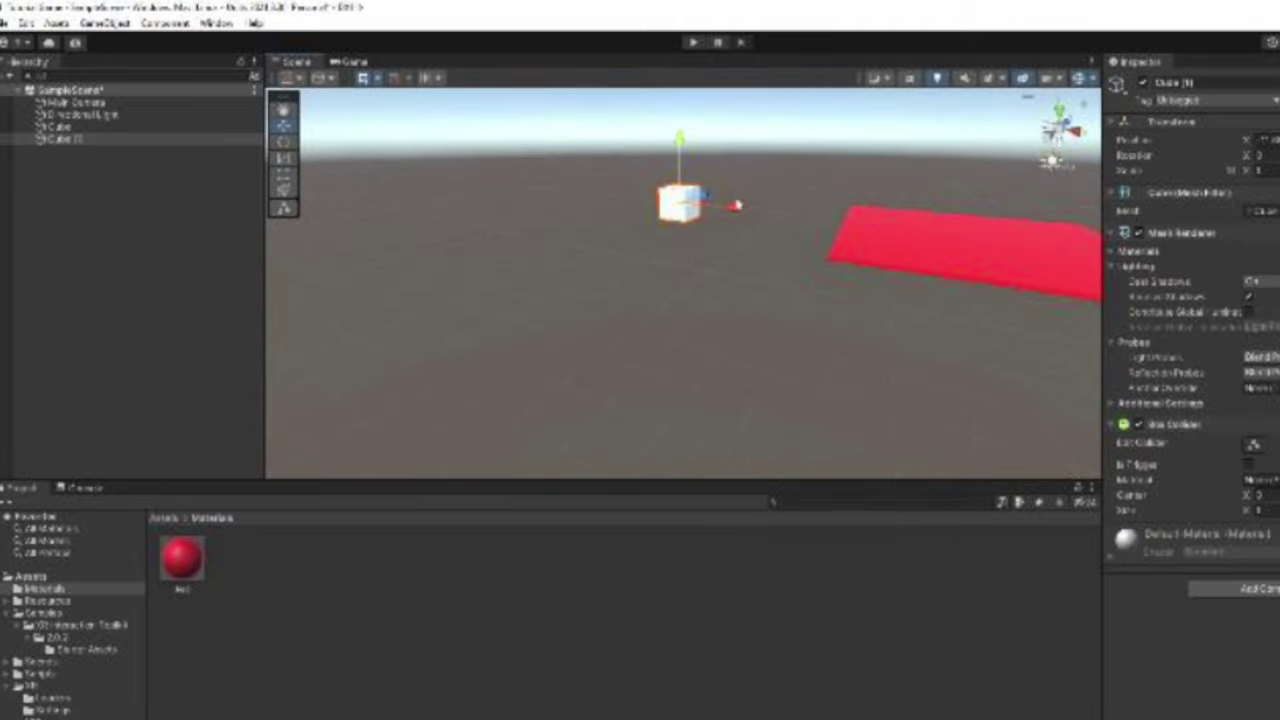
{"action": "left_click_drag", "start_coordinate": [680, 200], "coordinate": [891, 223]}
{"action": "key", "text": "f"}
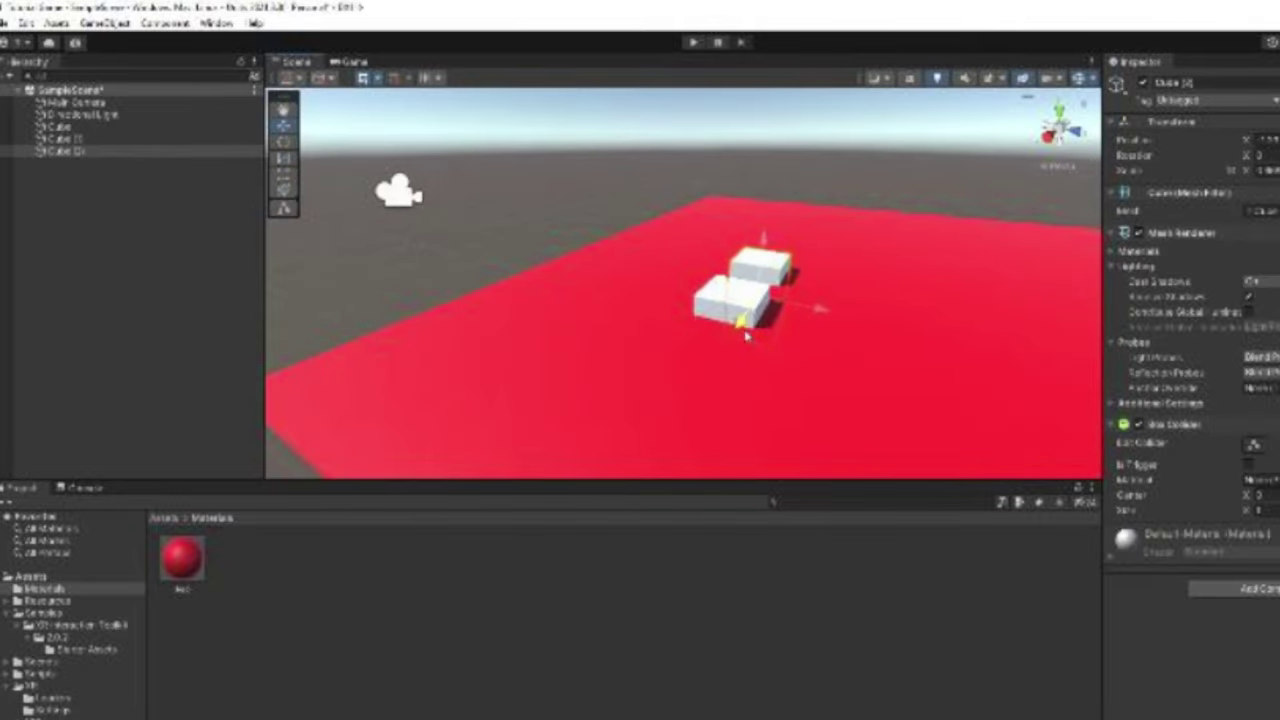
{"action": "left_click_drag", "start_coordinate": [746, 331], "coordinate": [752, 333]}
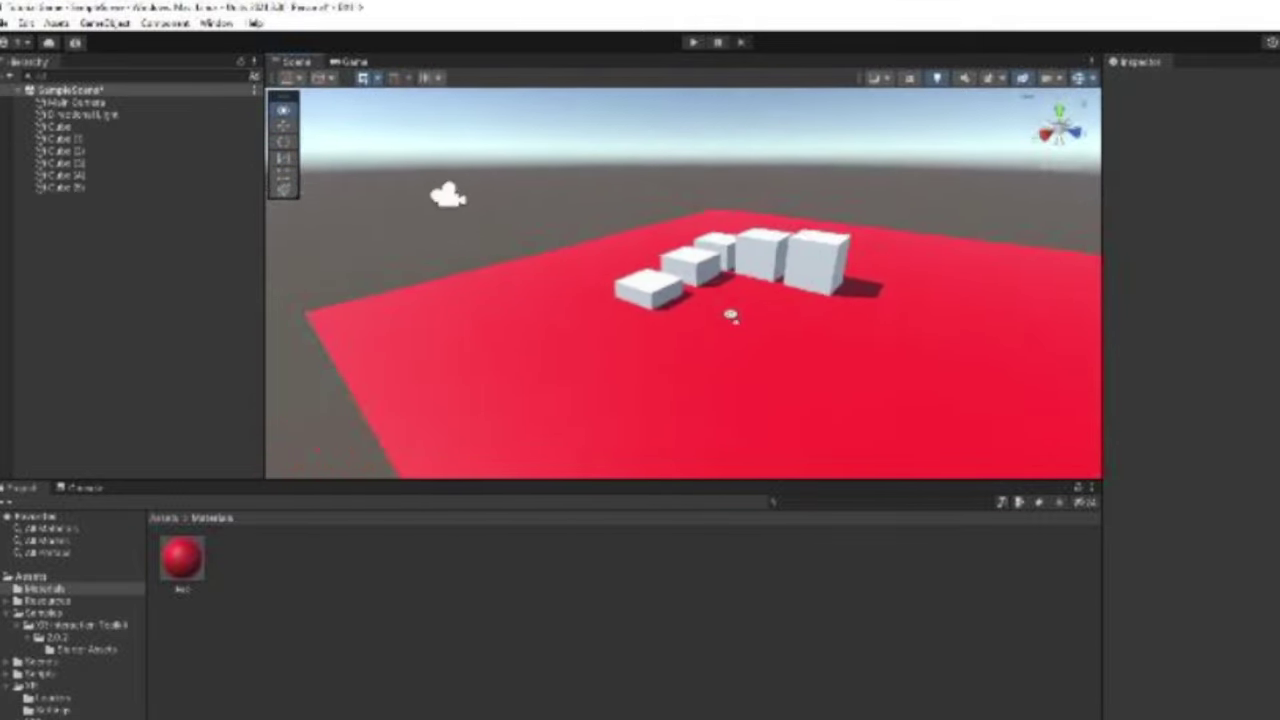
{"action": "right_click_drag", "start_coordinate": [734, 317], "coordinate": [773, 312]}
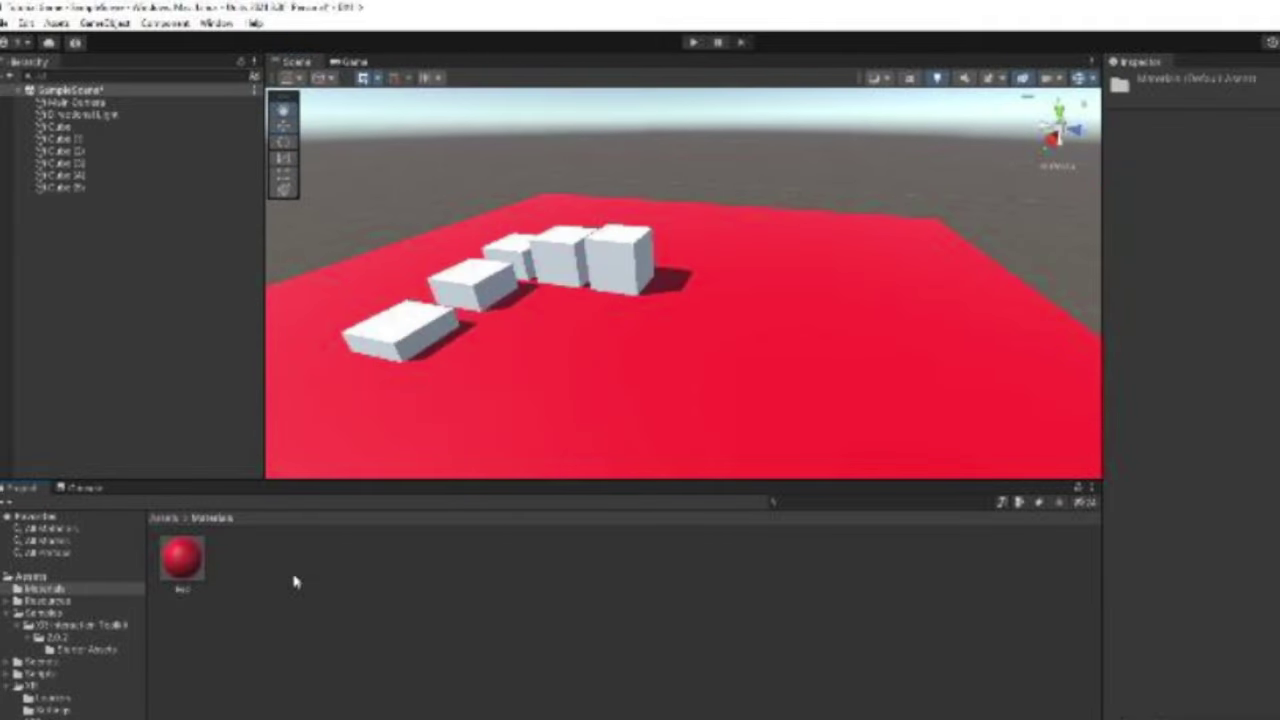
Create a blue material named Blue in the Materials folder and apply it to the five blocks
{"action": "right_click", "coordinate": [294, 575]}
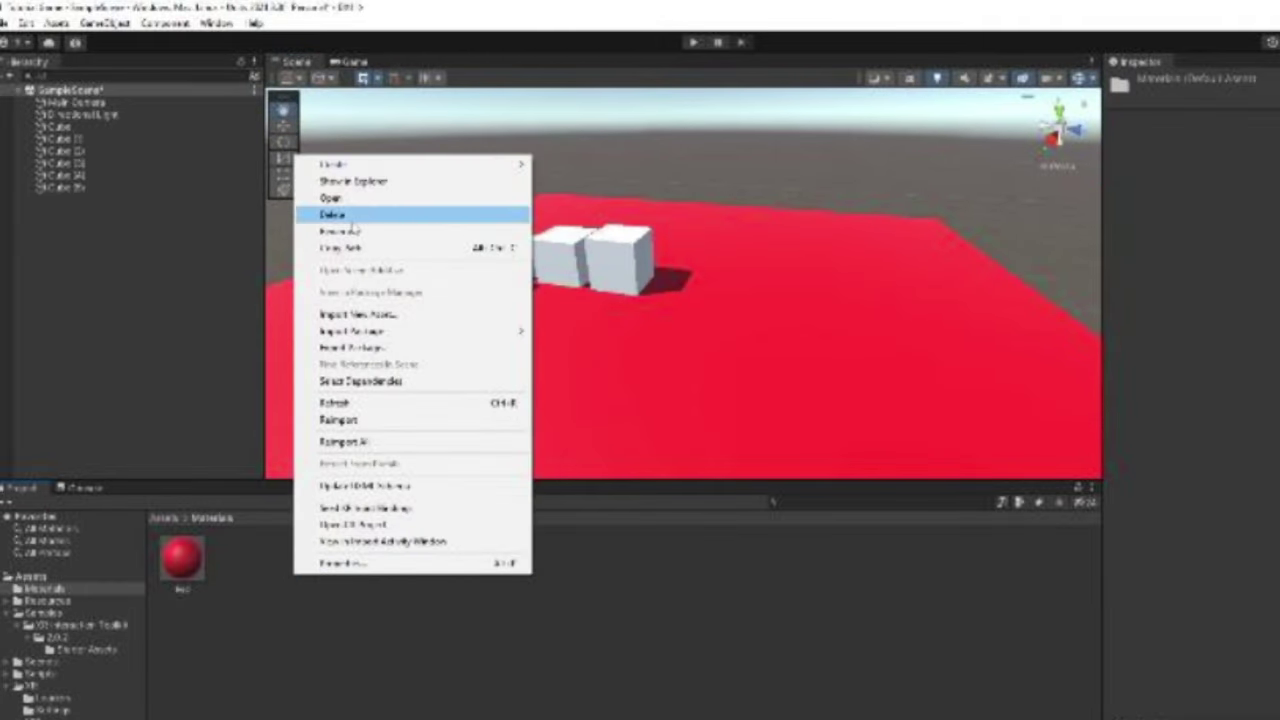
{"action": "mouse_move", "coordinate": [408, 170]}
{"action": "left_click", "coordinate": [590, 441]}
{"action": "type", "text": "Blue"}
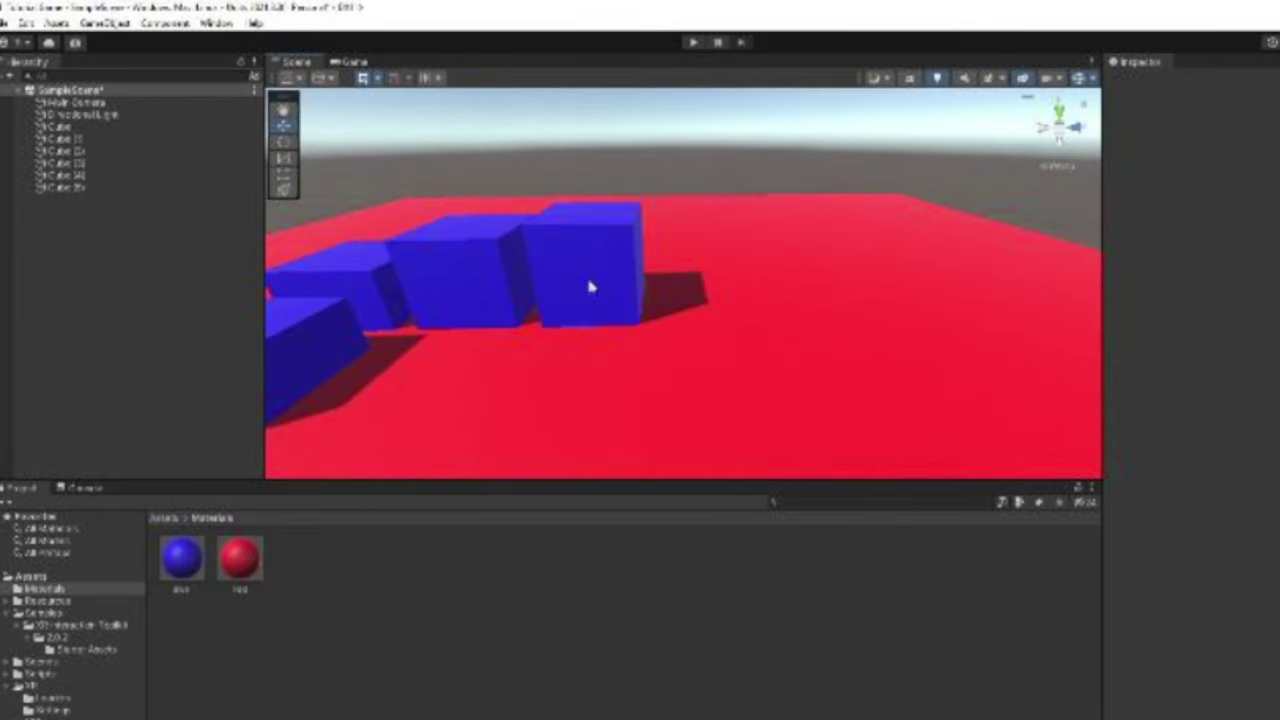
Duplicate the last blue block as the next, slightly higher one in the row, and add two tall green pillars beyond it
{"action": "left_click", "coordinate": [591, 286]}
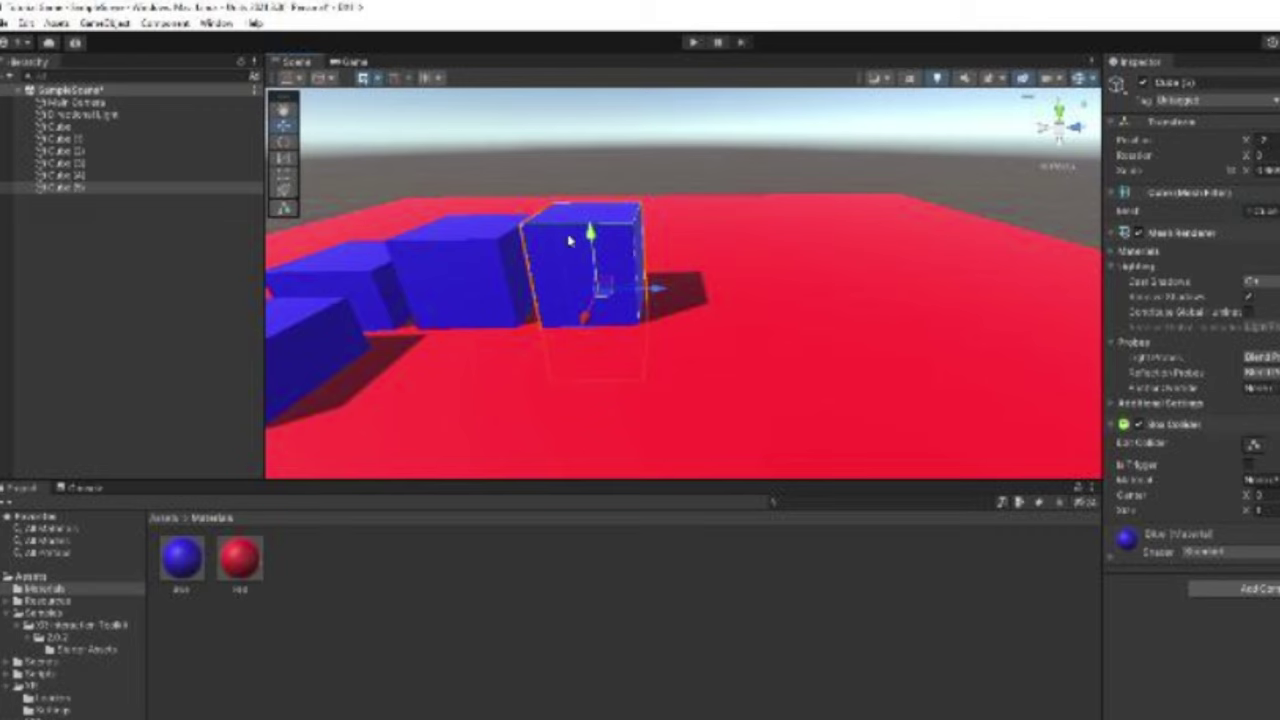
{"action": "key", "text": "ctrl+d"}
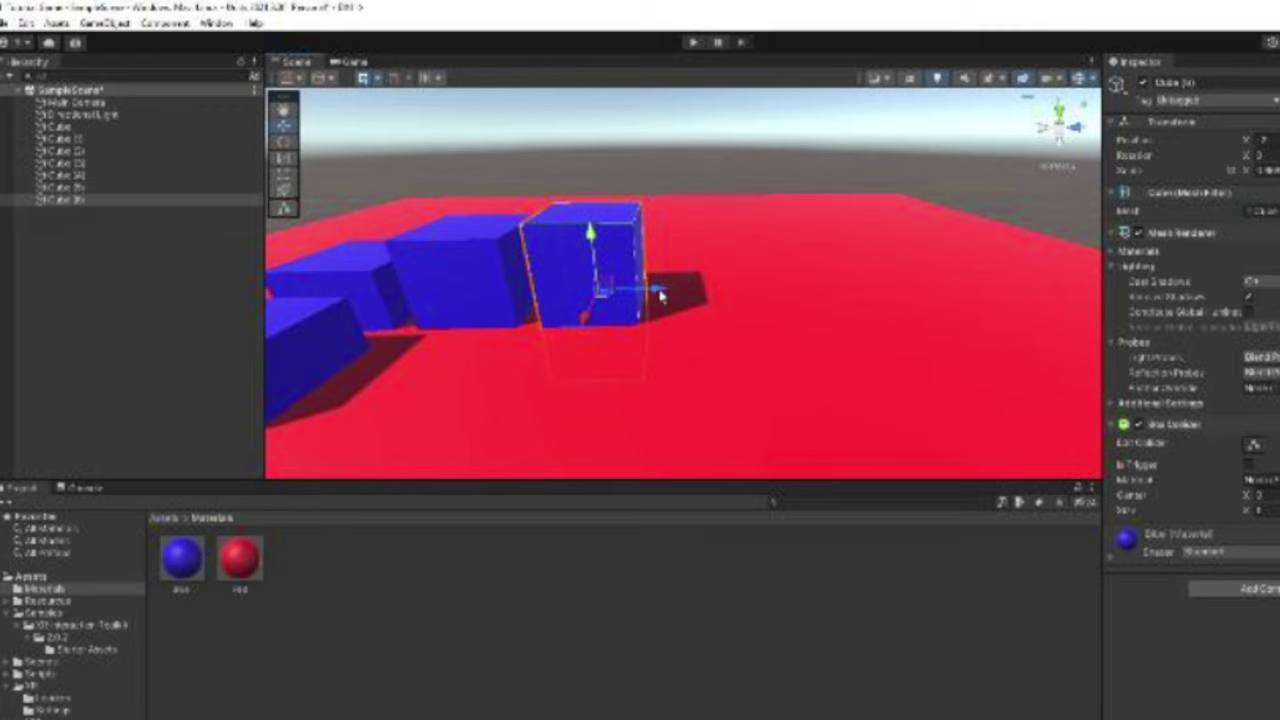
{"action": "left_click_drag", "start_coordinate": [660, 295], "coordinate": [760, 318]}
{"action": "left_click_drag", "start_coordinate": [703, 250], "coordinate": [706, 222]}
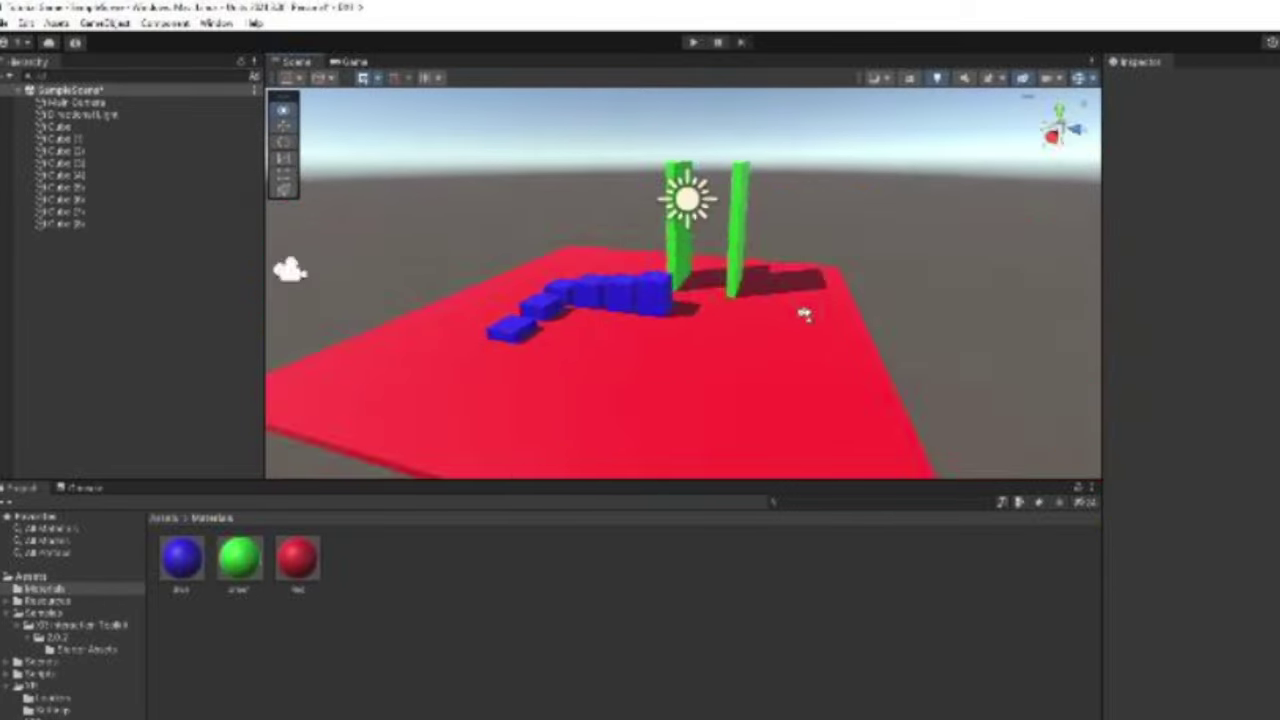
{"action": "left_click_drag", "start_coordinate": [809, 314], "coordinate": [790, 295], "text": "alt"}
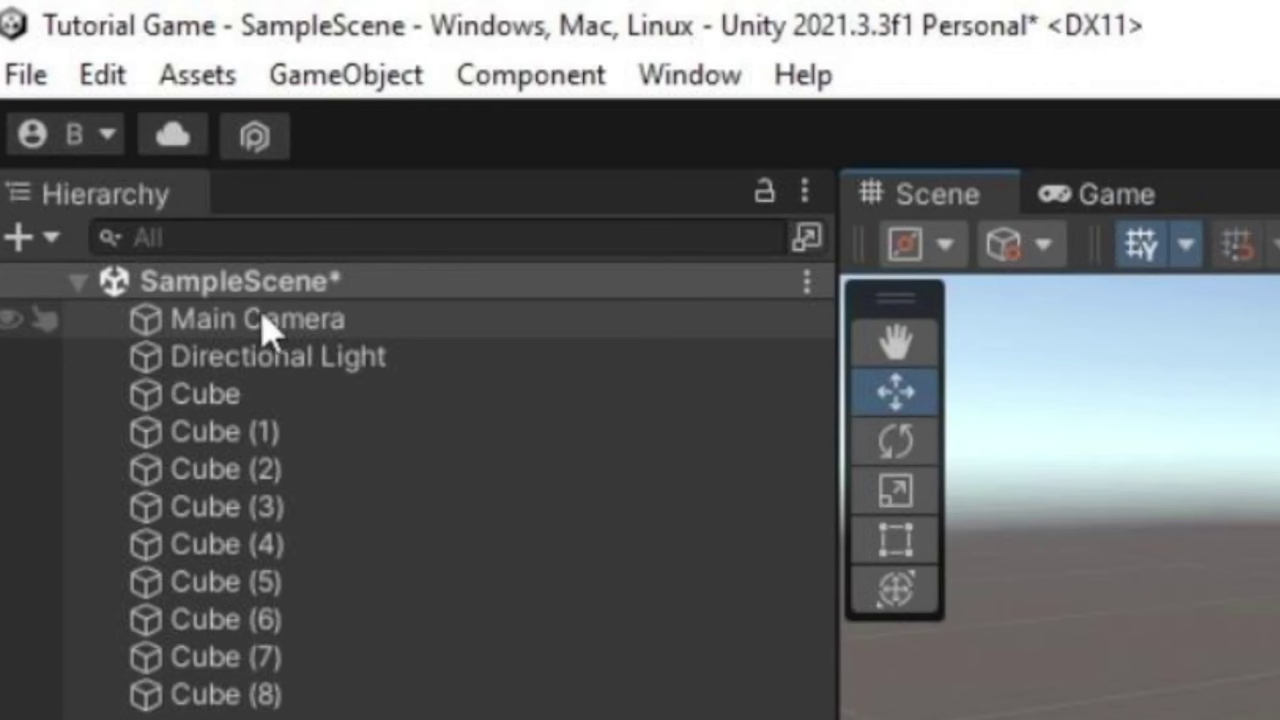
Delete the Main Camera from SampleScene and save the scene
{"action": "left_click", "coordinate": [89, 106]}
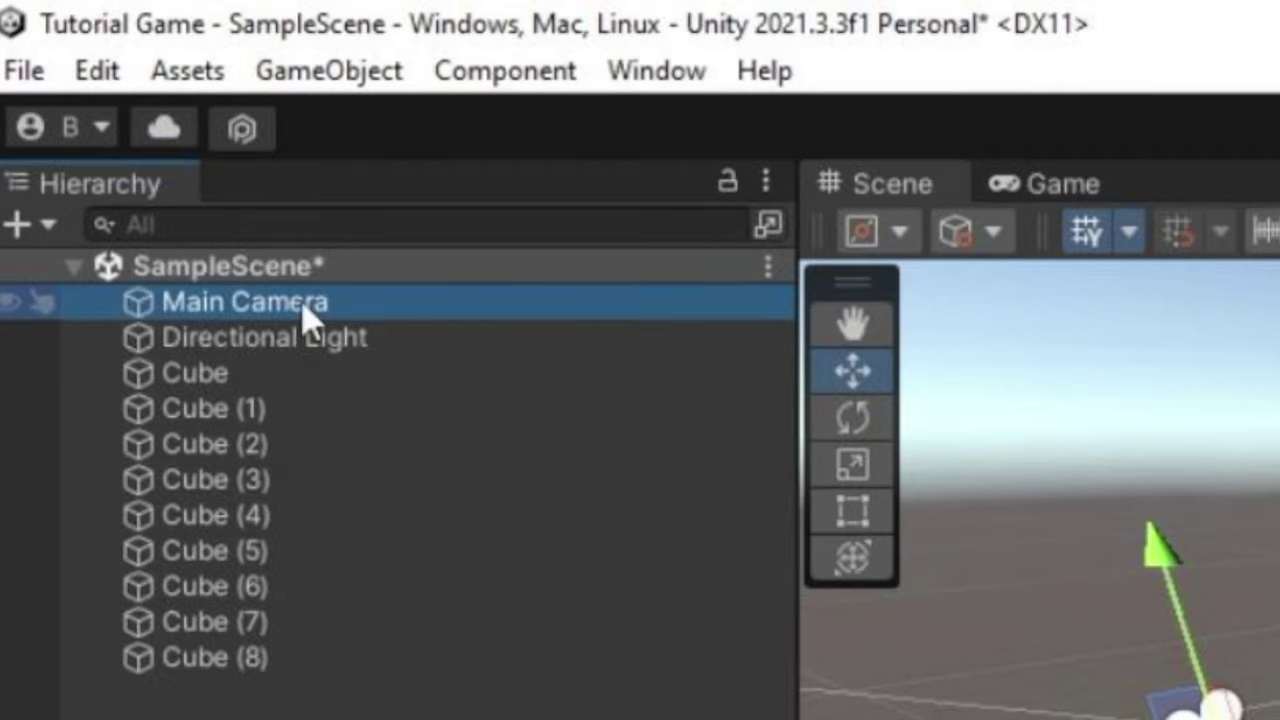
{"action": "key", "text": "Delete"}
{"action": "left_click", "coordinate": [24, 71]}
{"action": "left_click", "coordinate": [46, 103]}
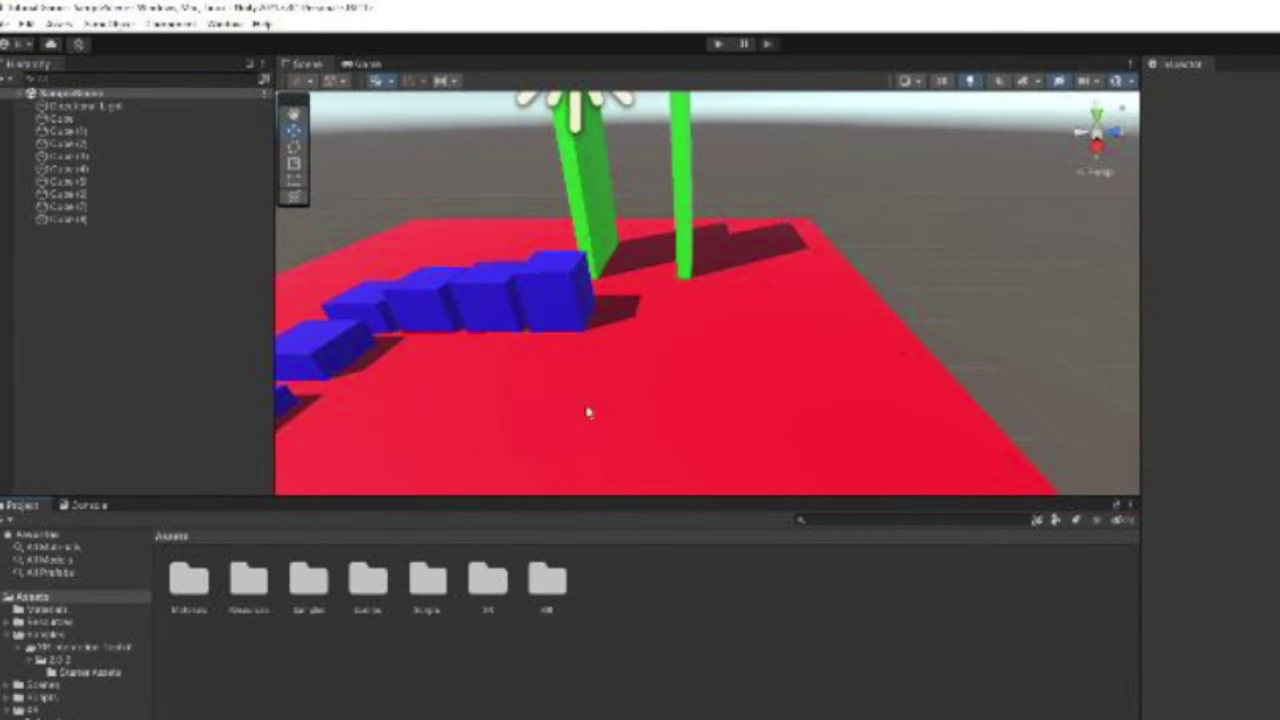
Place the Gorilla Rig prefab from the Resources > GorillaPrefabs folder on the red floor near the green pillars
{"action": "right_click_drag", "start_coordinate": [589, 409], "coordinate": [700, 420]}
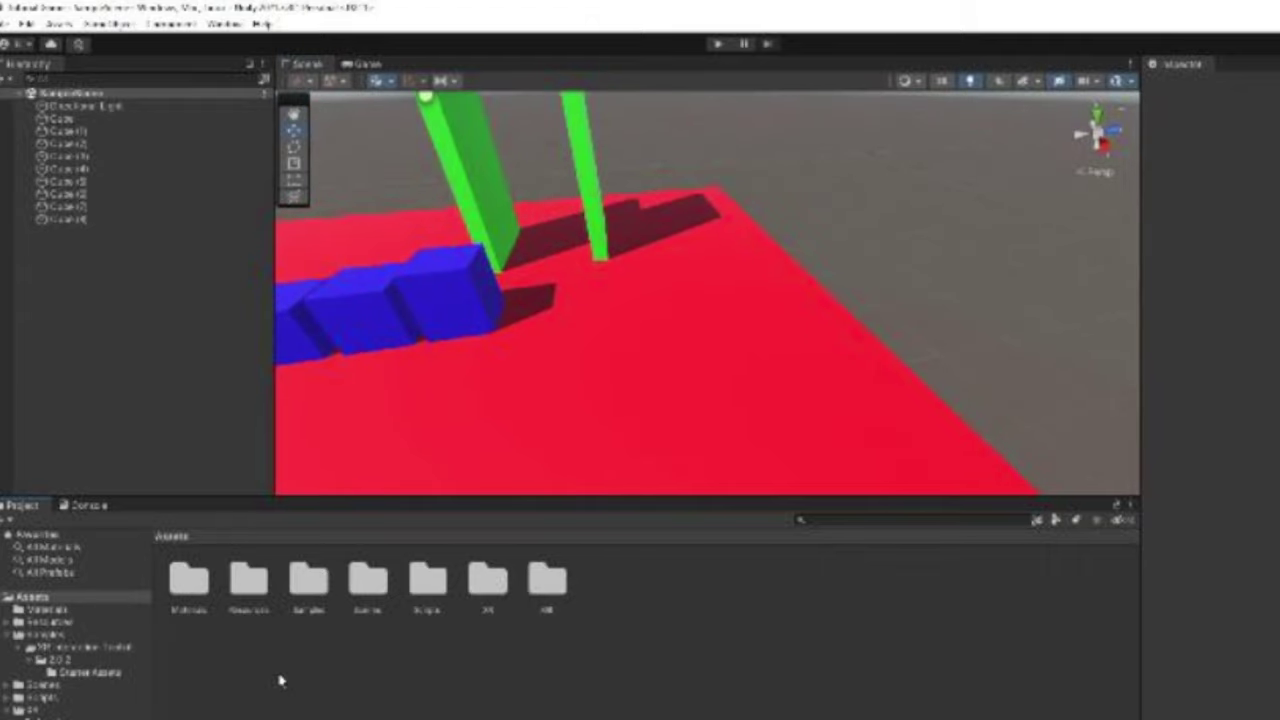
{"action": "double_click", "coordinate": [252, 585]}
{"action": "double_click", "coordinate": [189, 582]}
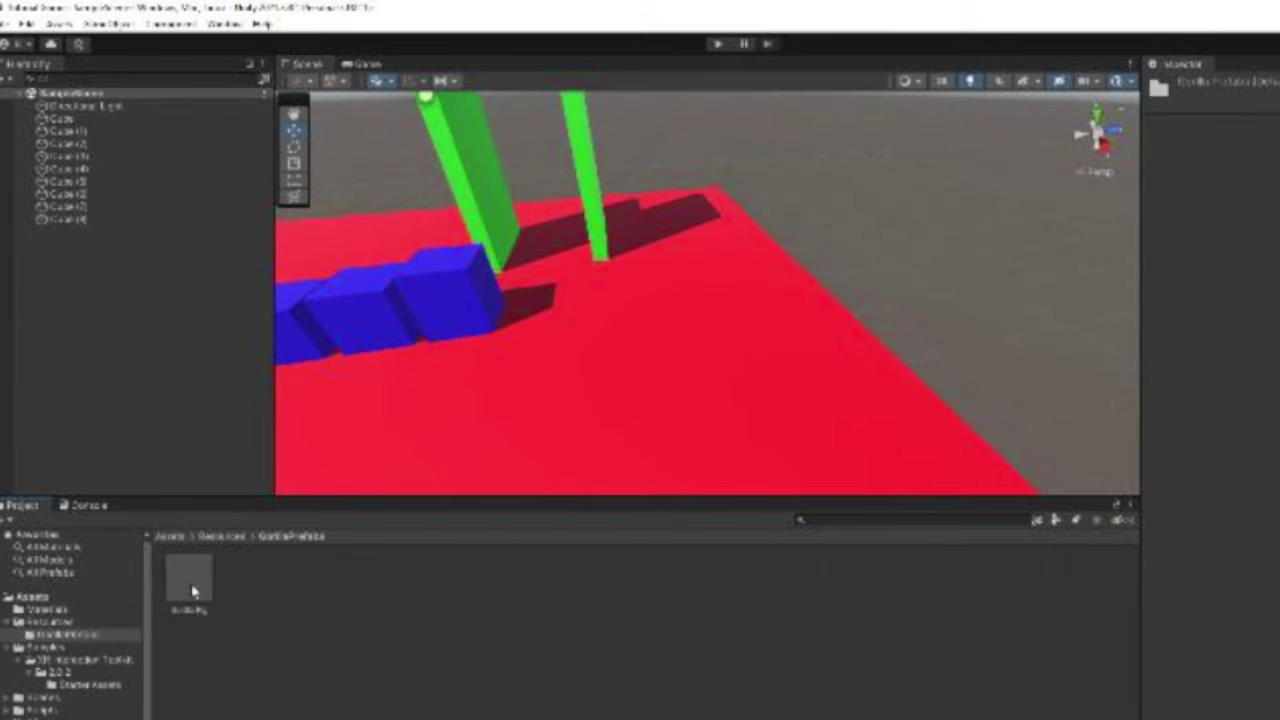
{"action": "left_click_drag", "start_coordinate": [229, 606], "coordinate": [652, 322]}
{"action": "right_click_drag", "start_coordinate": [690, 300], "coordinate": [604, 325]}
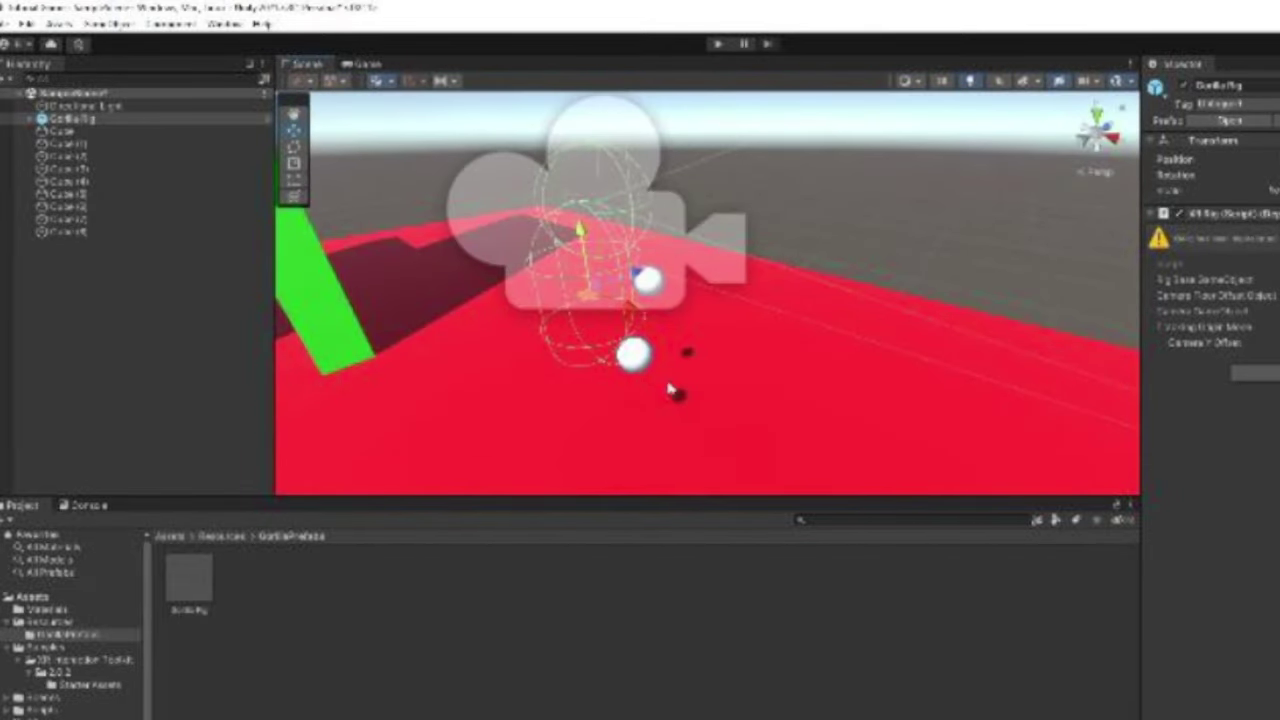
Move the Gorilla Rig slightly across the red floor, away from its spot beside the green pillars
{"action": "right_click_drag", "start_coordinate": [687, 377], "coordinate": [628, 283]}
{"action": "left_click_drag", "start_coordinate": [702, 330], "coordinate": [650, 322]}
{"action": "left_click", "coordinate": [900, 240]}
{"action": "right_click_drag", "start_coordinate": [900, 240], "coordinate": [910, 295]}
{"action": "left_click", "coordinate": [796, 340]}
{"action": "left_click", "coordinate": [788, 335]}
{"action": "key", "text": "f"}
Select all objects in the SampleScene hierarchy and scale them up slightly in height and along the blue axis
{"action": "right_click_drag", "start_coordinate": [780, 320], "coordinate": [624, 175]}
{"action": "left_click_drag", "start_coordinate": [624, 176], "coordinate": [806, 165], "text": "alt"}
{"action": "right_click_drag", "start_coordinate": [806, 165], "coordinate": [537, 149]}
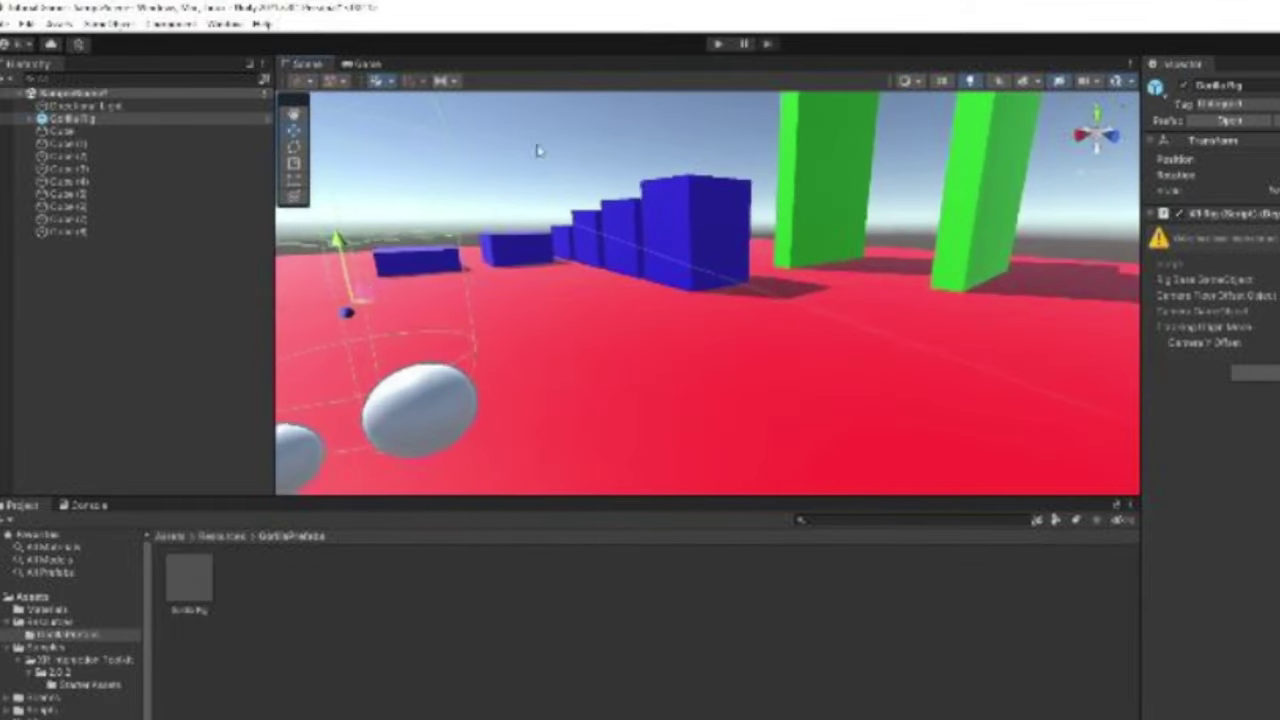
{"action": "right_click_drag", "start_coordinate": [669, 171], "coordinate": [617, 186]}
{"action": "left_click_drag", "start_coordinate": [673, 243], "coordinate": [550, 190], "text": "alt"}
{"action": "right_click_drag", "start_coordinate": [551, 190], "coordinate": [690, 235]}
{"action": "left_click", "coordinate": [101, 309]}
{"action": "key", "text": "ctrl+a"}
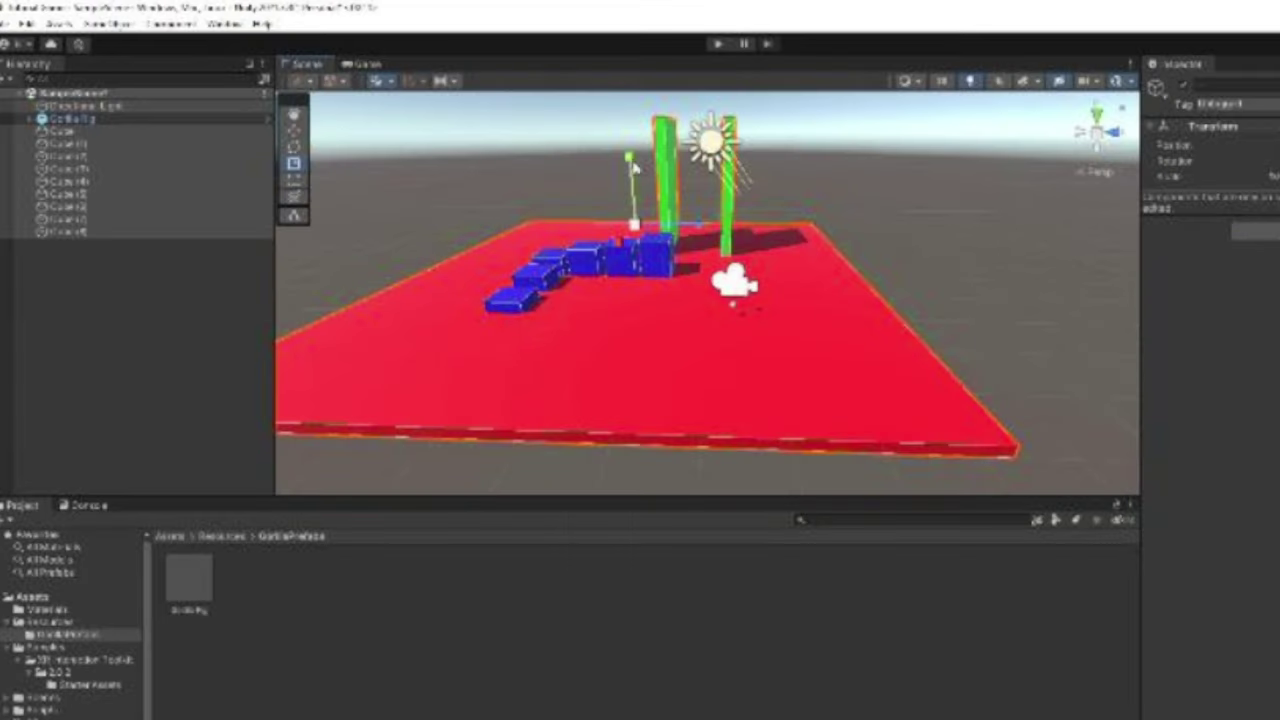
{"action": "left_click_drag", "start_coordinate": [633, 164], "coordinate": [638, 148]}
{"action": "left_click_drag", "start_coordinate": [697, 229], "coordinate": [709, 229]}
Examine the size of the map's blue blocks and green pillars against the Gorilla Rig
{"action": "left_click", "coordinate": [790, 205]}
{"action": "right_click_drag", "start_coordinate": [790, 205], "coordinate": [803, 346]}
{"action": "key", "text": "w"}
{"action": "key", "text": "w"}
{"action": "left_click", "coordinate": [684, 298]}
{"action": "key", "text": "s"}
{"action": "left_click", "coordinate": [775, 335]}
{"action": "key", "text": "s"}
{"action": "scroll", "coordinate": [803, 346], "scroll_direction": "down", "scroll_amount": 3}
{"action": "left_click", "coordinate": [711, 305]}
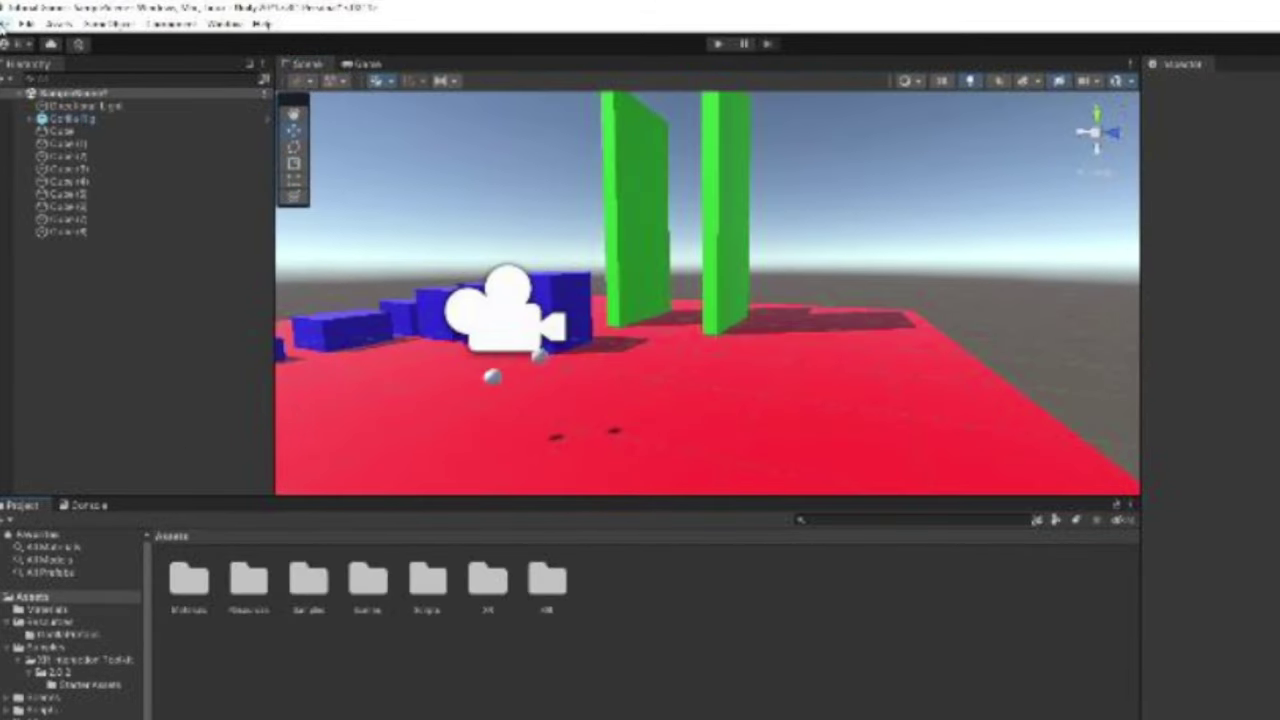
Save SampleScene and run it in Play mode to test the Gorilla Rig on the map
{"action": "left_click", "coordinate": [26, 22]}
{"action": "left_click", "coordinate": [34, 114]}
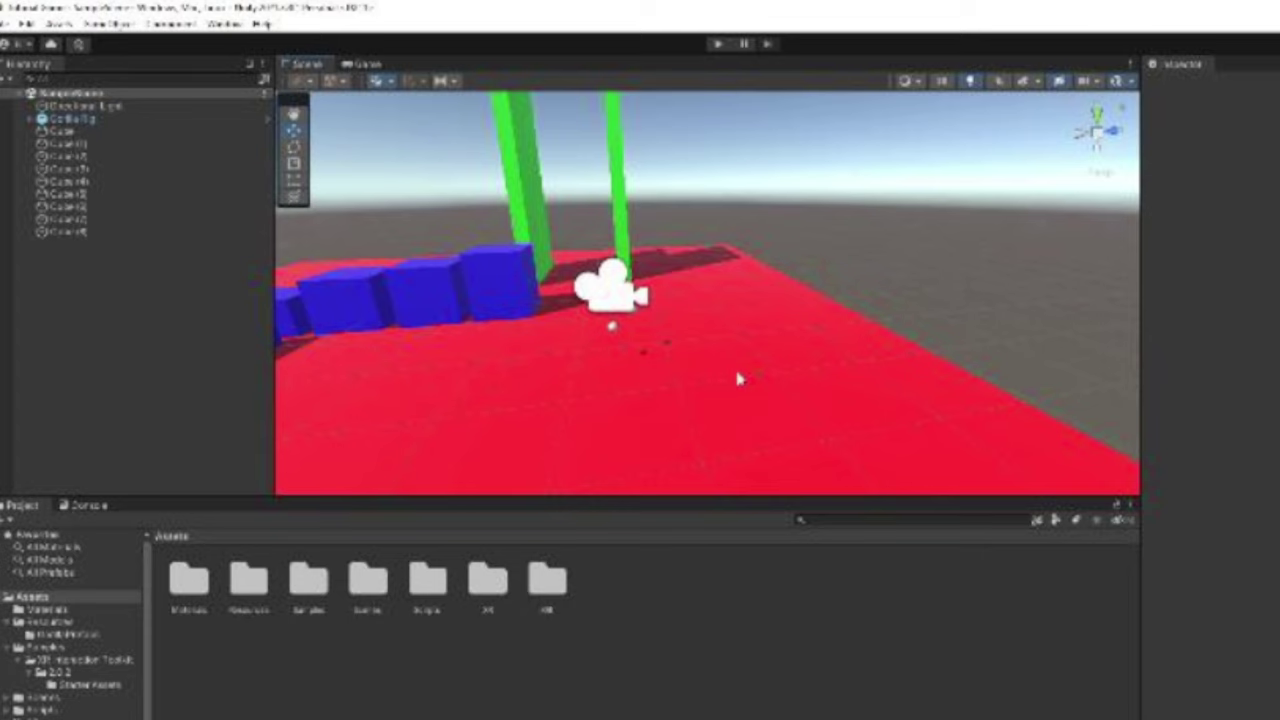
{"action": "key", "text": "super+s"}
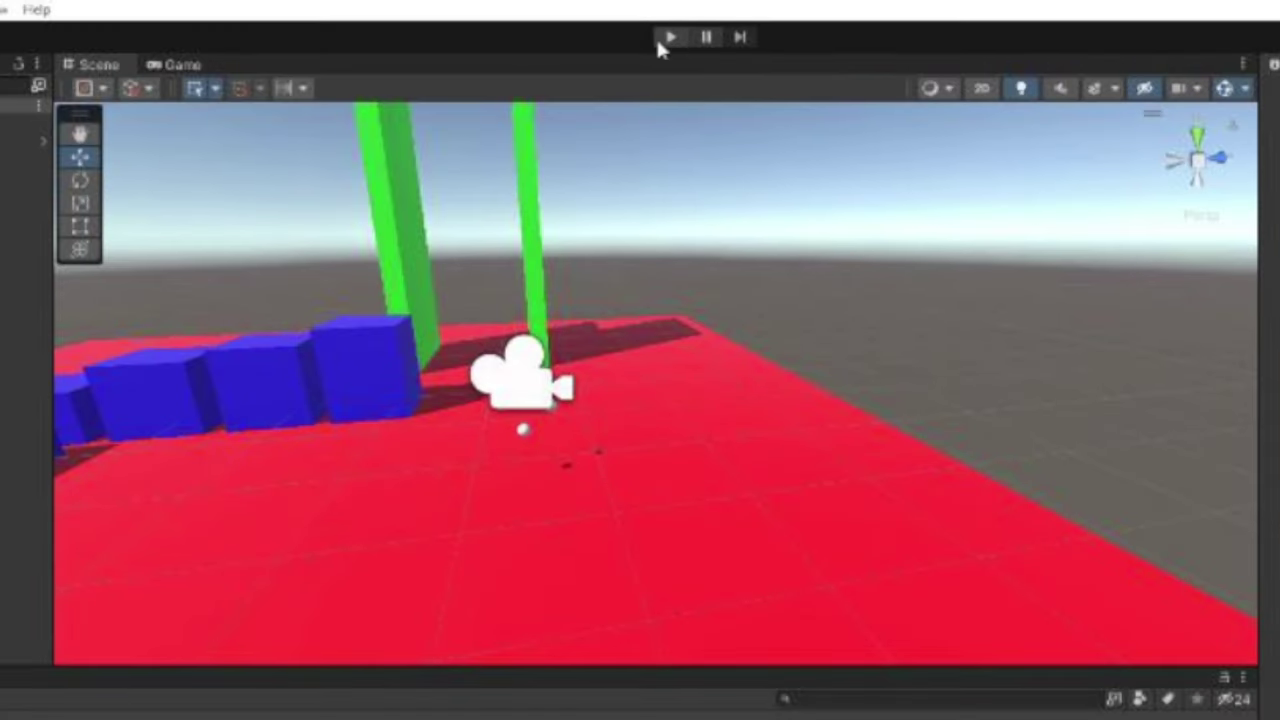
{"action": "left_click", "coordinate": [655, 24]}
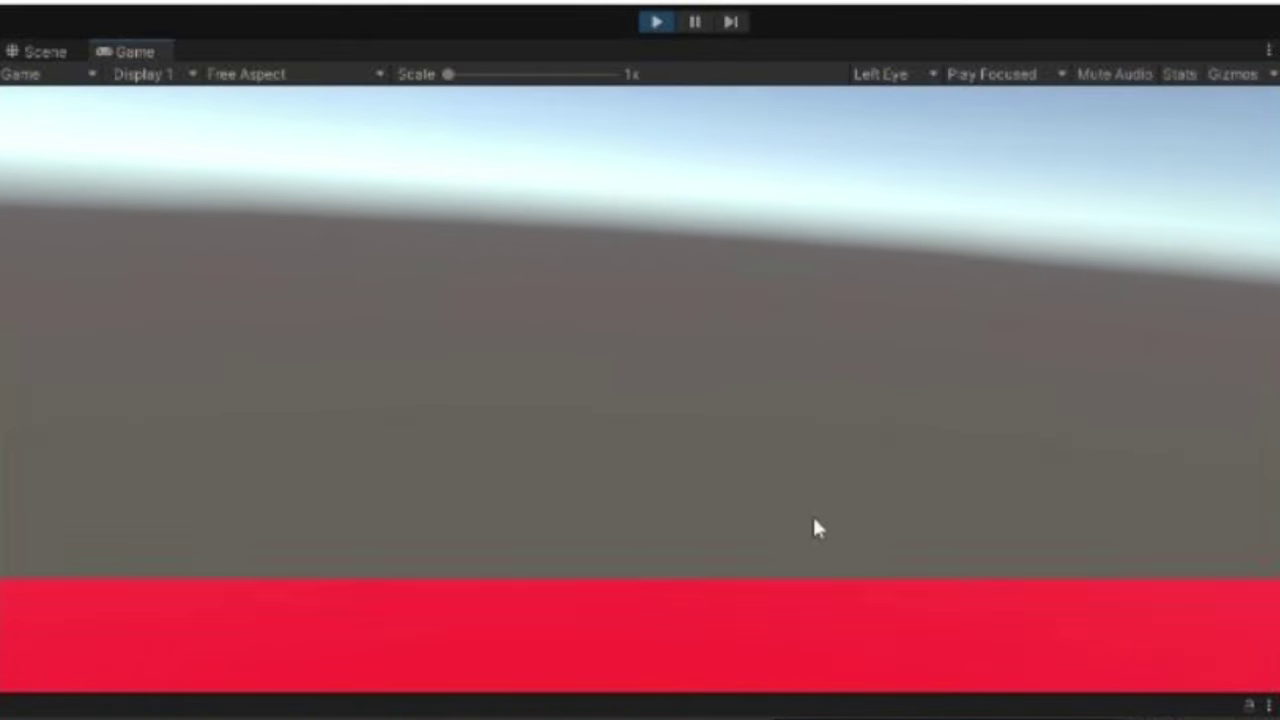
{"action": "left_click", "coordinate": [813, 520]}
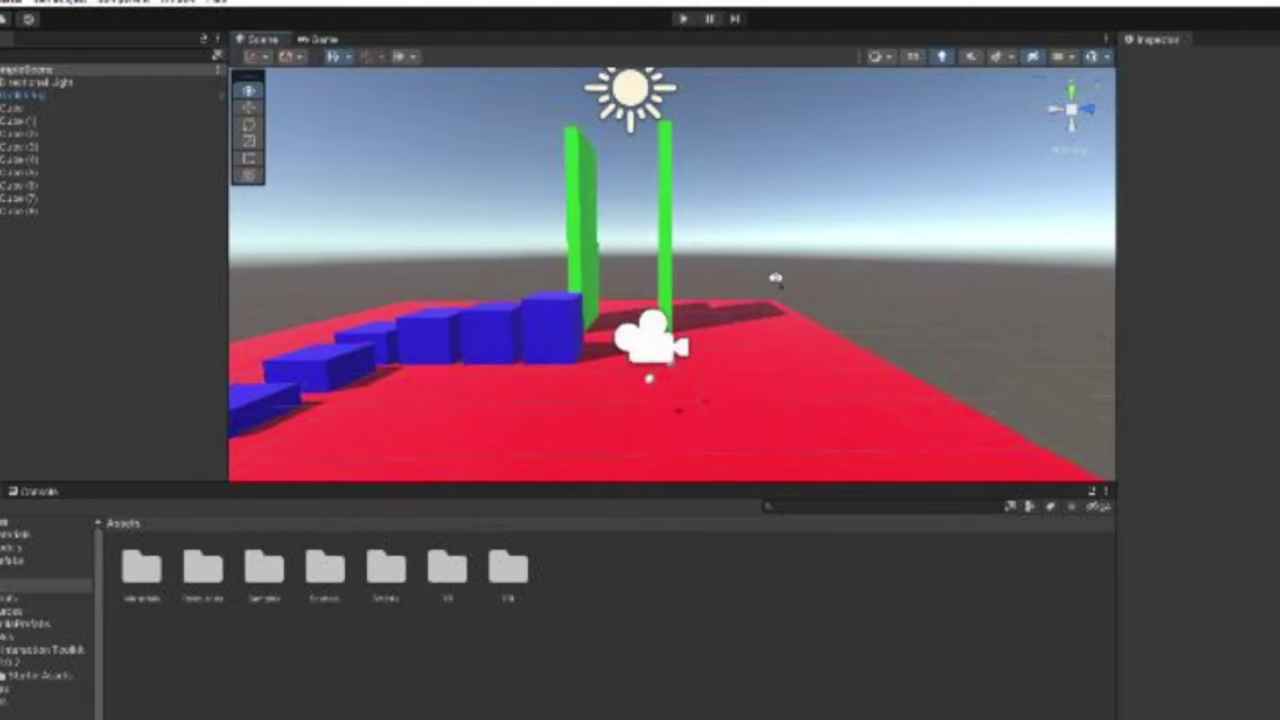
Select every object in the SampleScene hierarchy, from the Directional Light to the last cube
{"action": "left_click_drag", "start_coordinate": [771, 277], "coordinate": [849, 287], "text": "alt"}
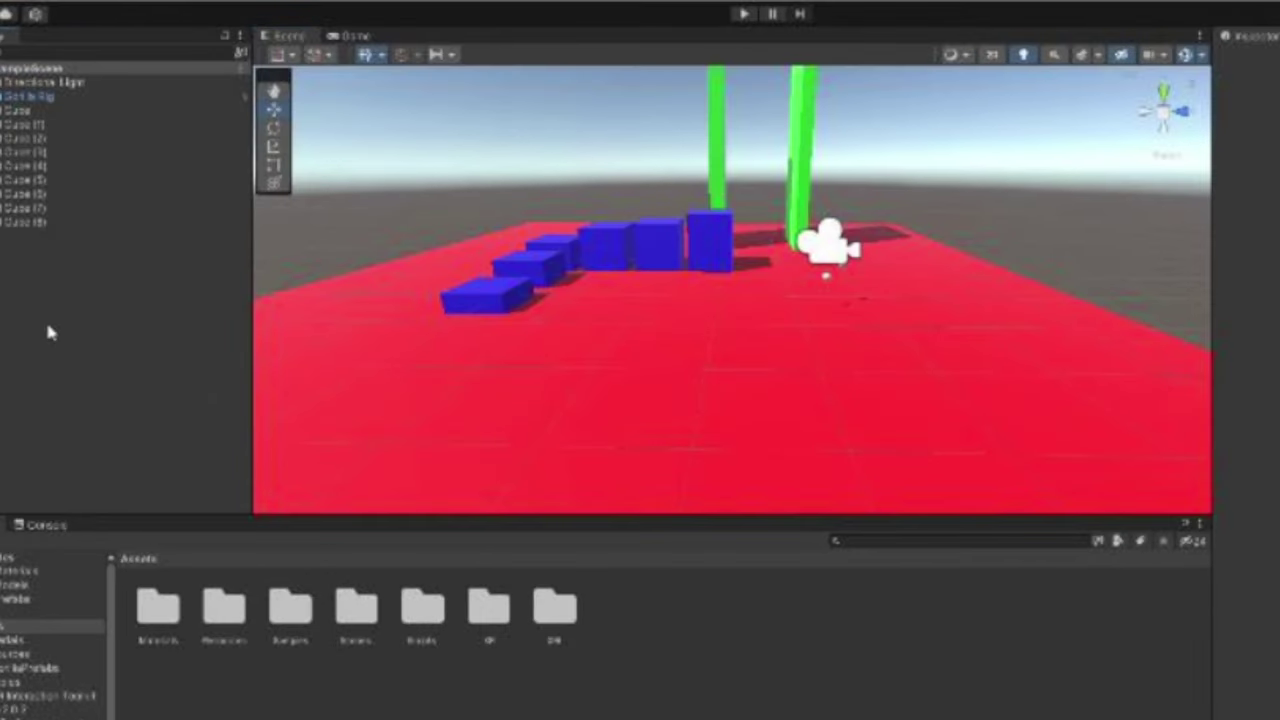
{"action": "key", "text": "s"}
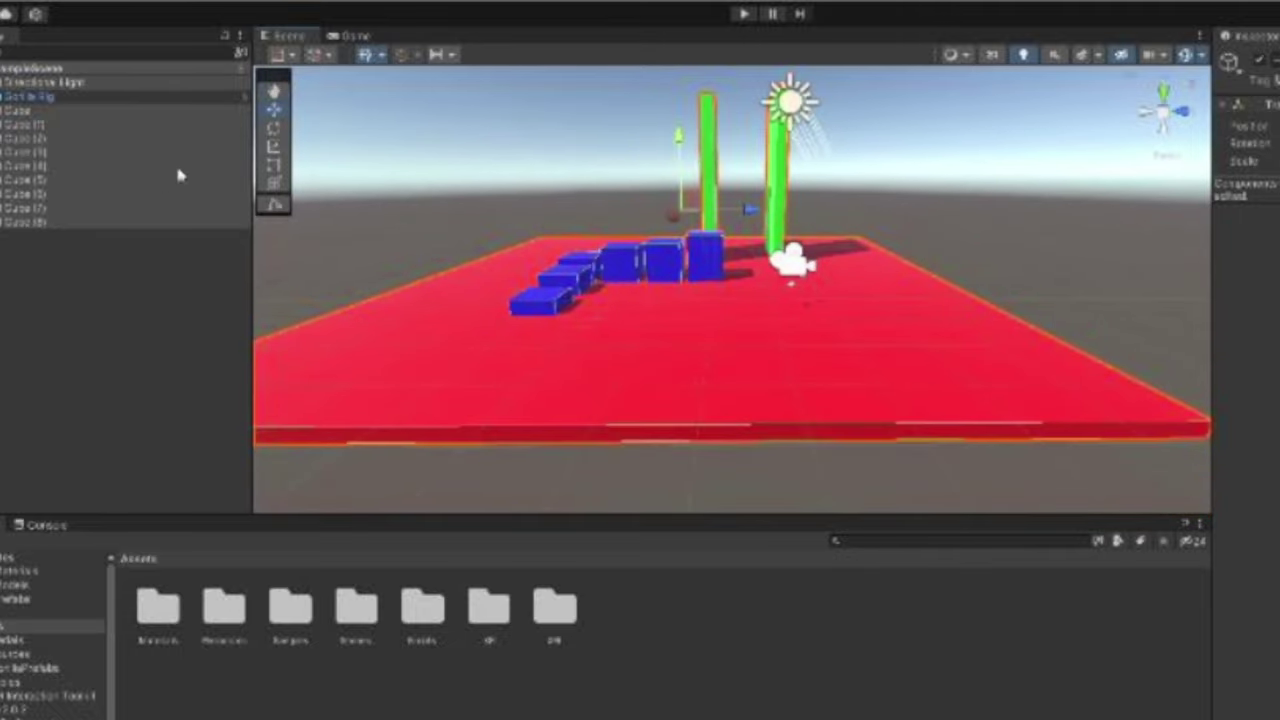